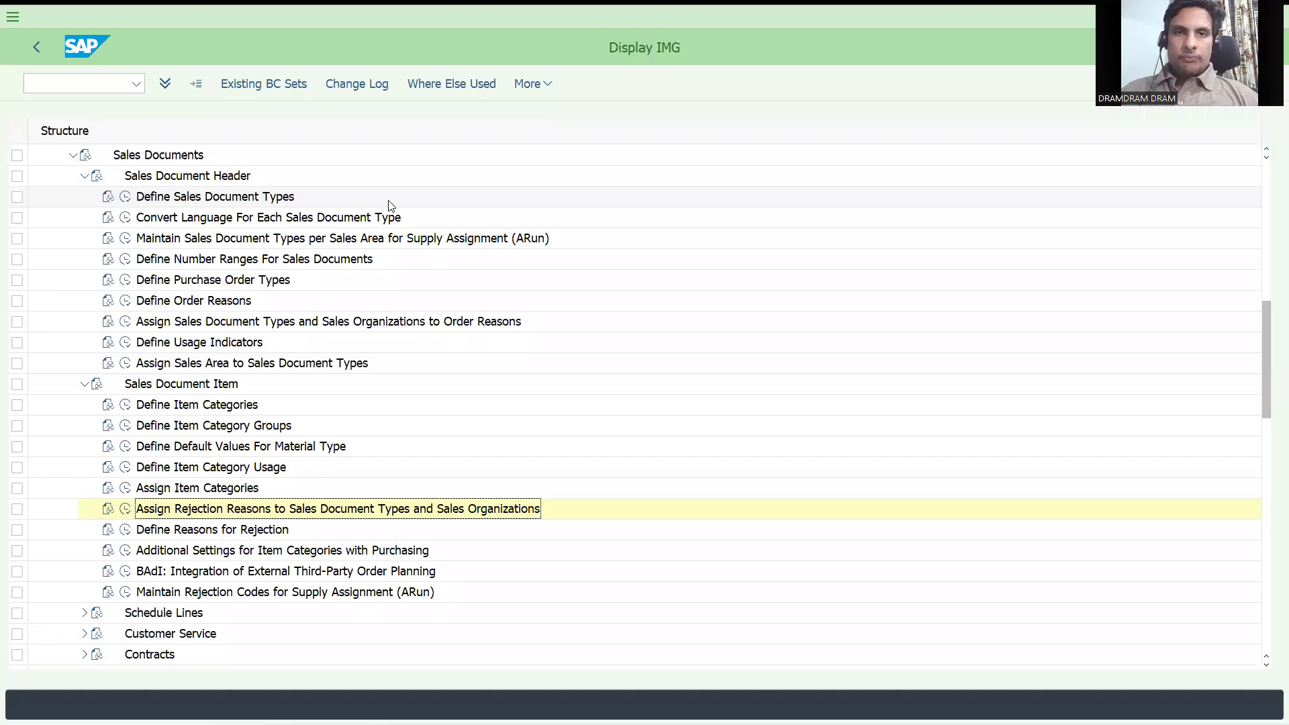
Collapse Sales Document Header and expand Sales Documents to the Sales Document Item rejection-reason activities
click(84, 177)
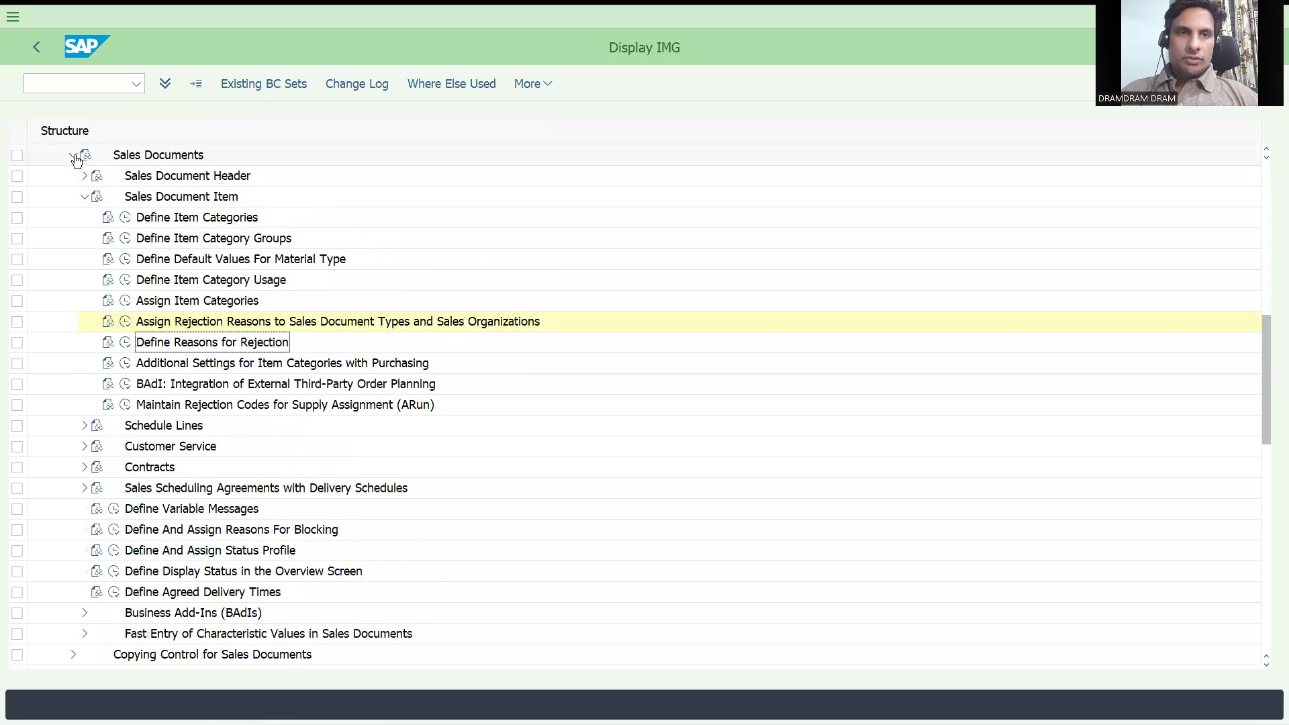
click(72, 156)
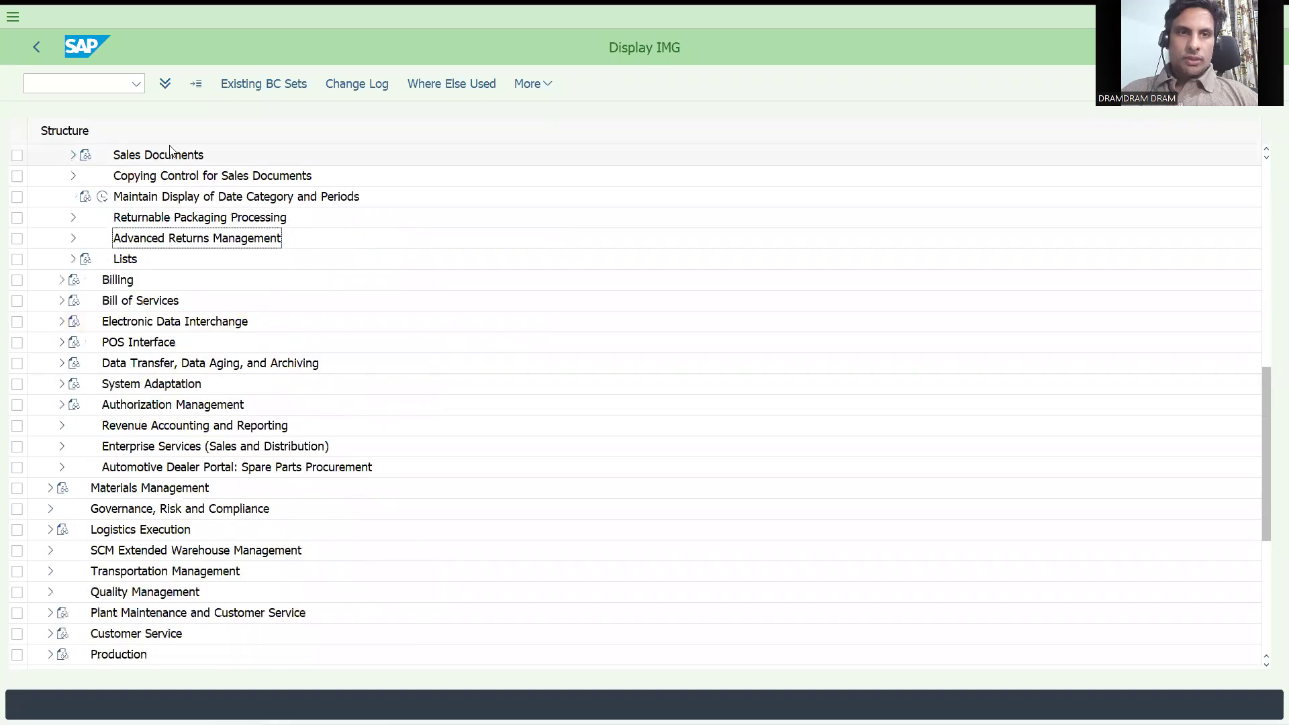
click(1259, 382)
click(1266, 284)
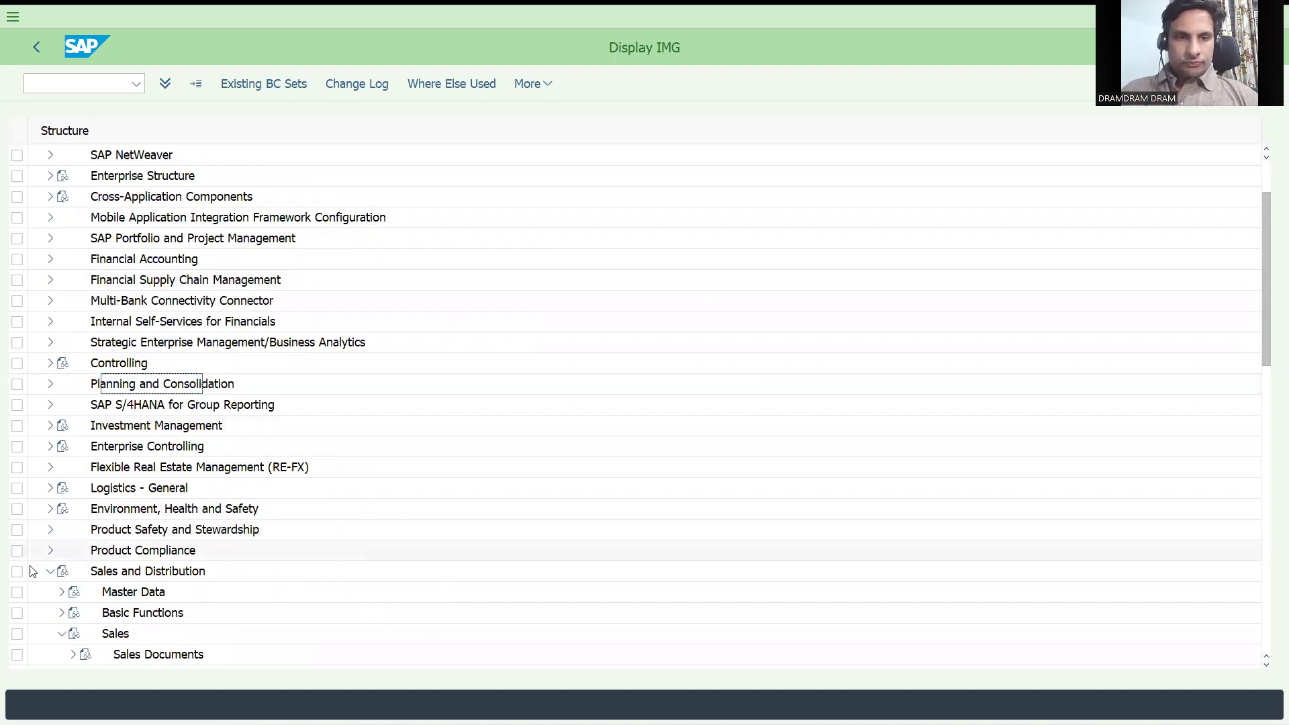
click(146, 654)
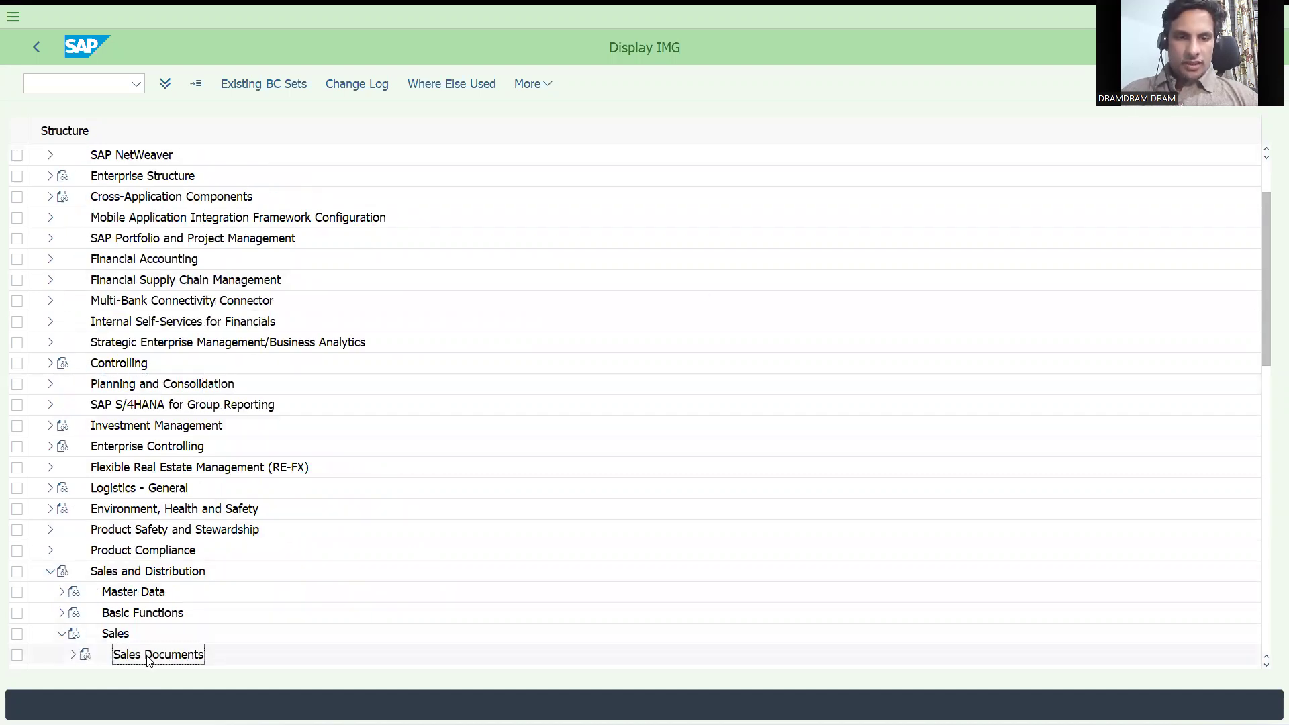
key(Down)
key(Down)
key(Down)
key(Up)
key(Up)
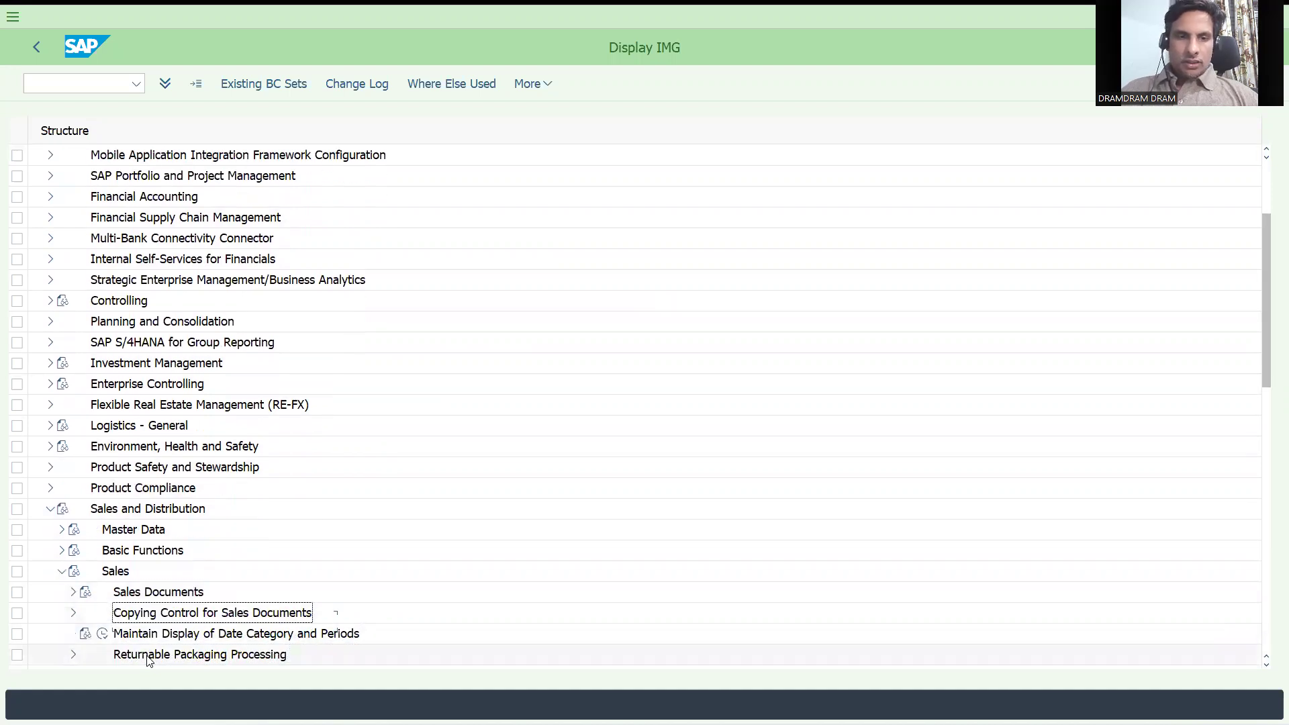
key(Up)
key(Right)
key(Down)
key(Down)
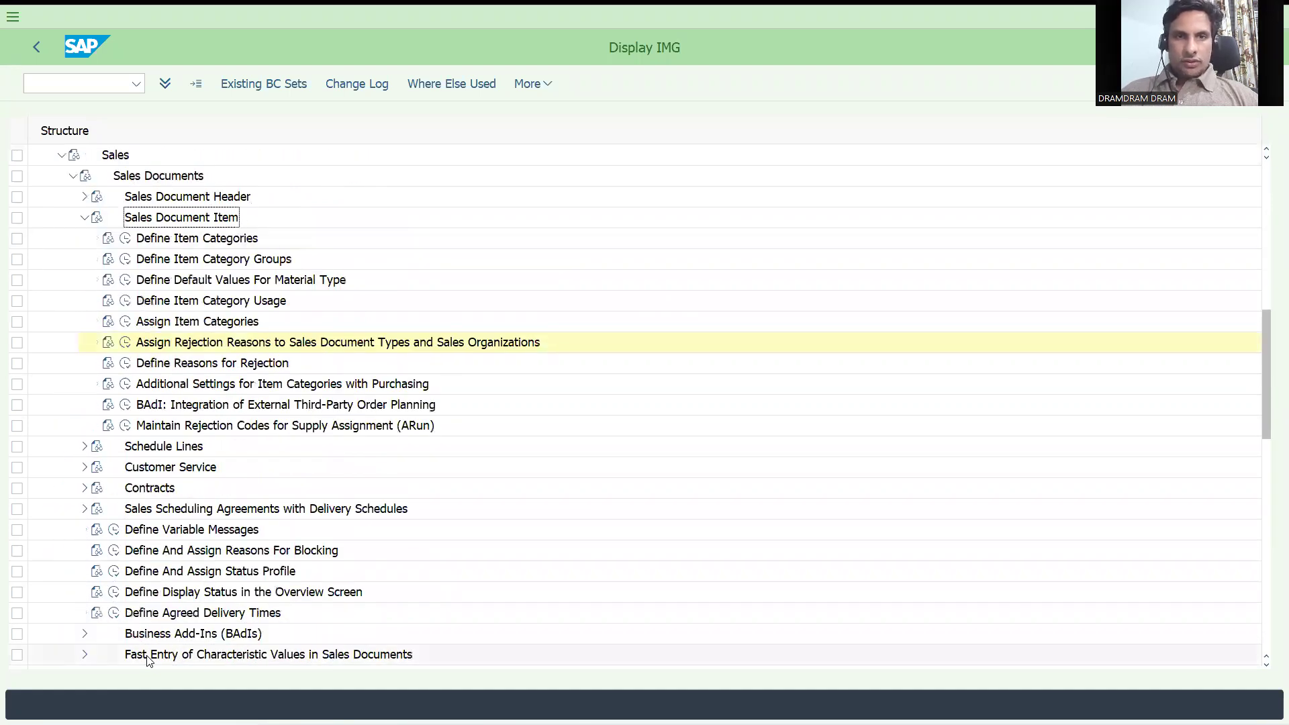
key(Down)
key(Down)
key(Down)
key(Down)
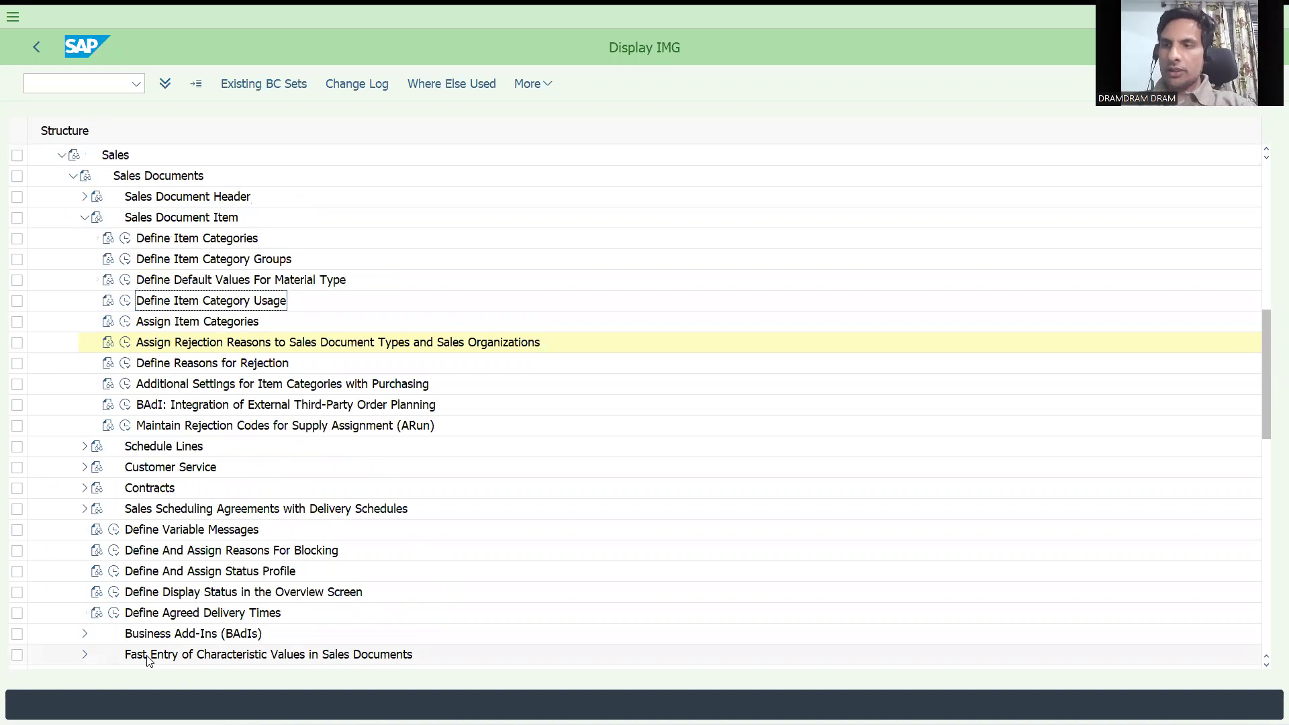
key(Down)
key(Down)
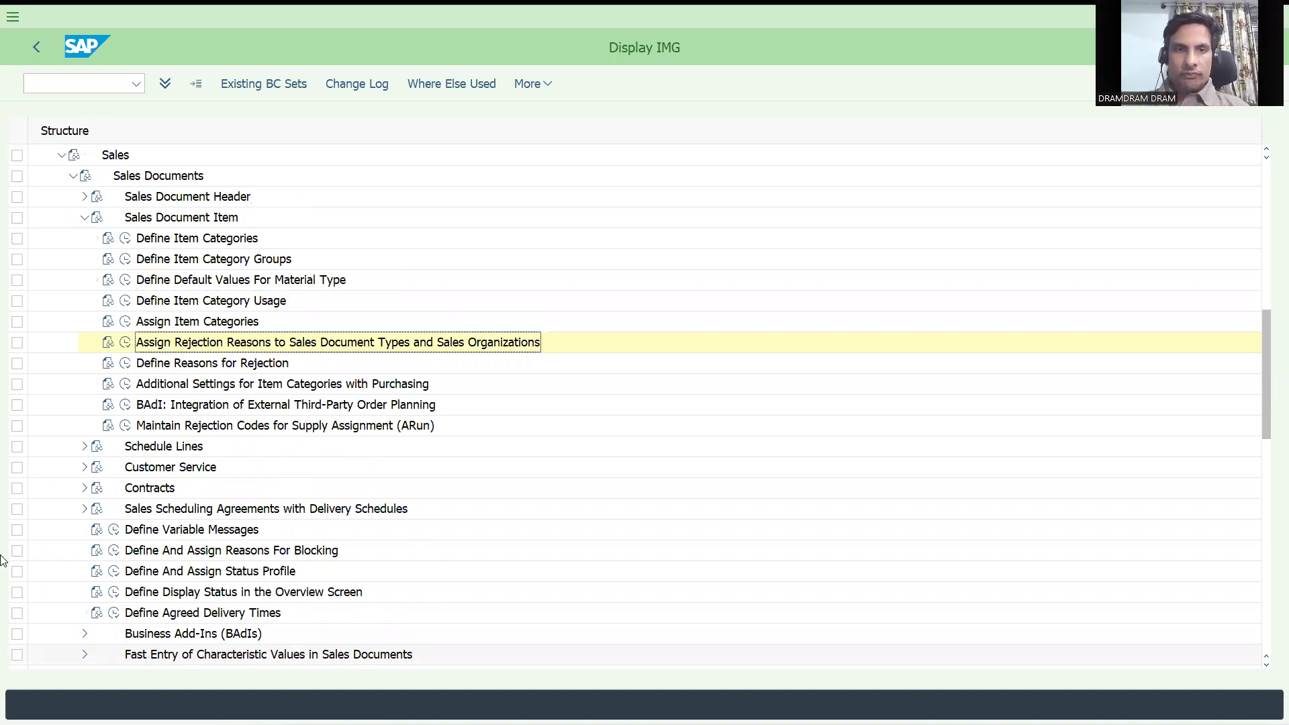
Run Define Reasons for Rejection to list the 17 existing rejection reasons
click(126, 364)
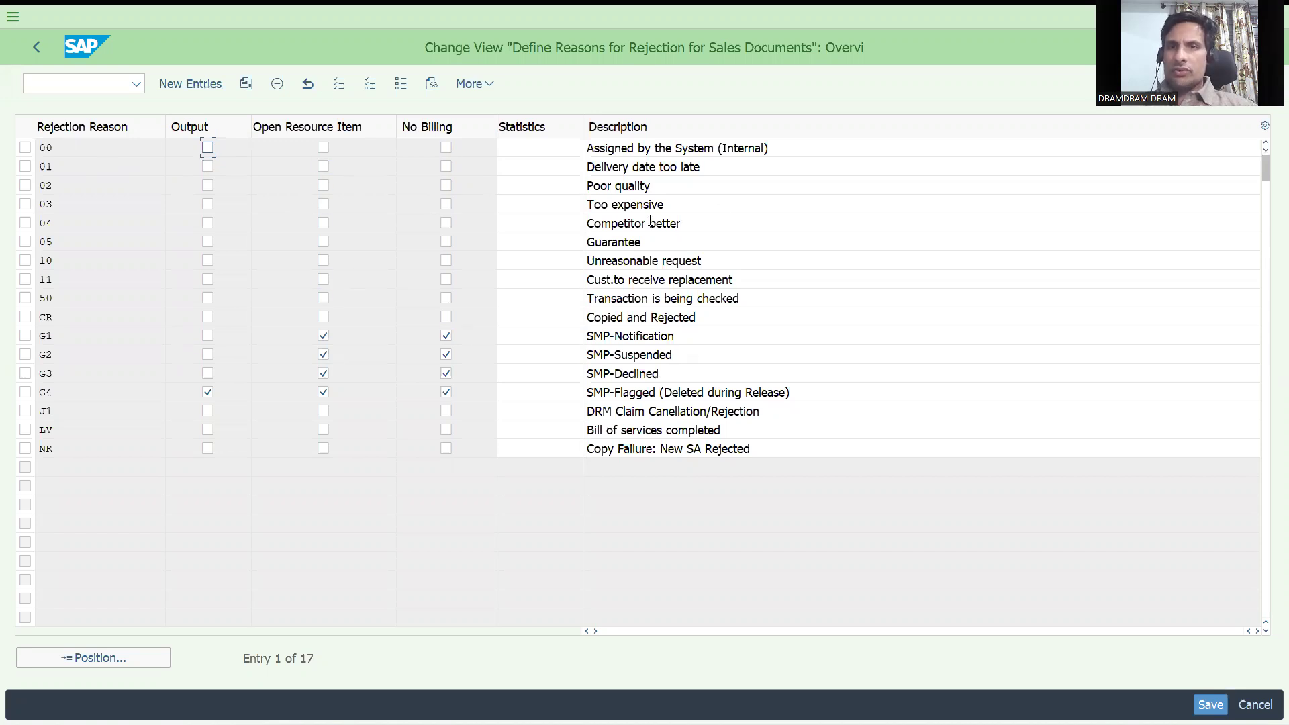
Create rejection reason Z1 with Output flagged and description BLOCKING STOCK, then save
click(188, 85)
text(z1)
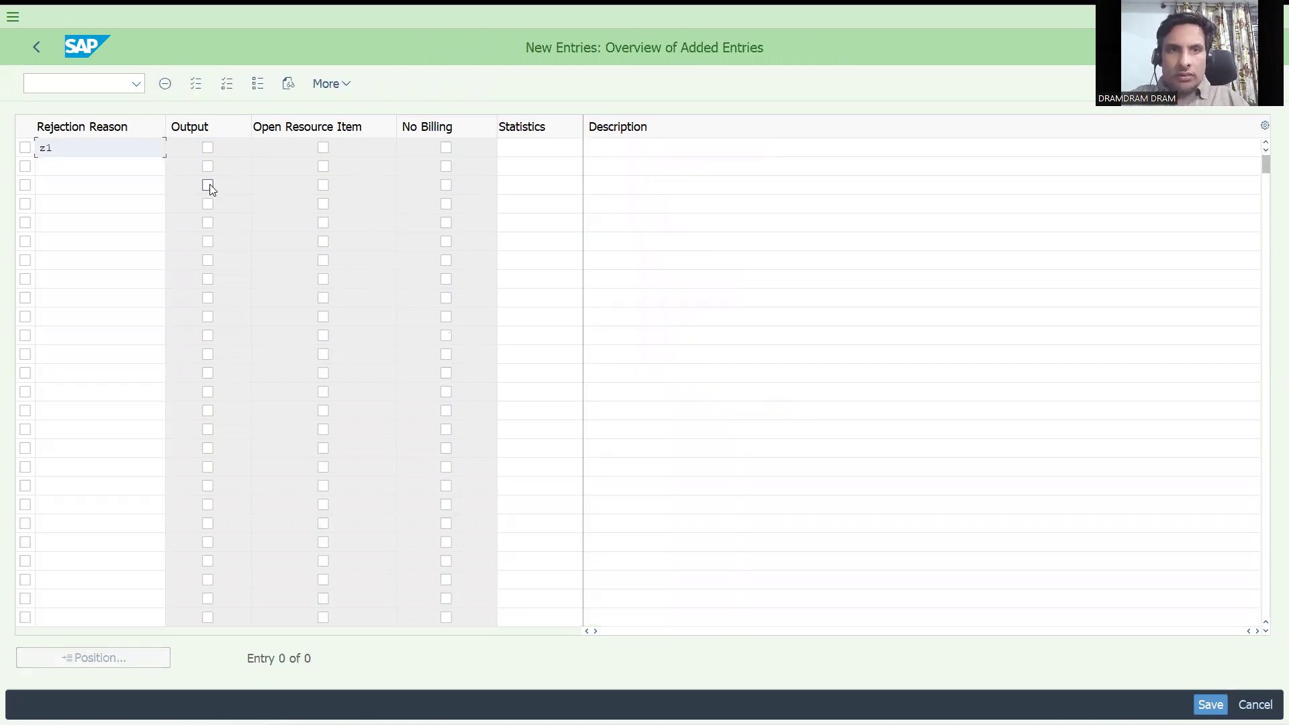
key(Tab)
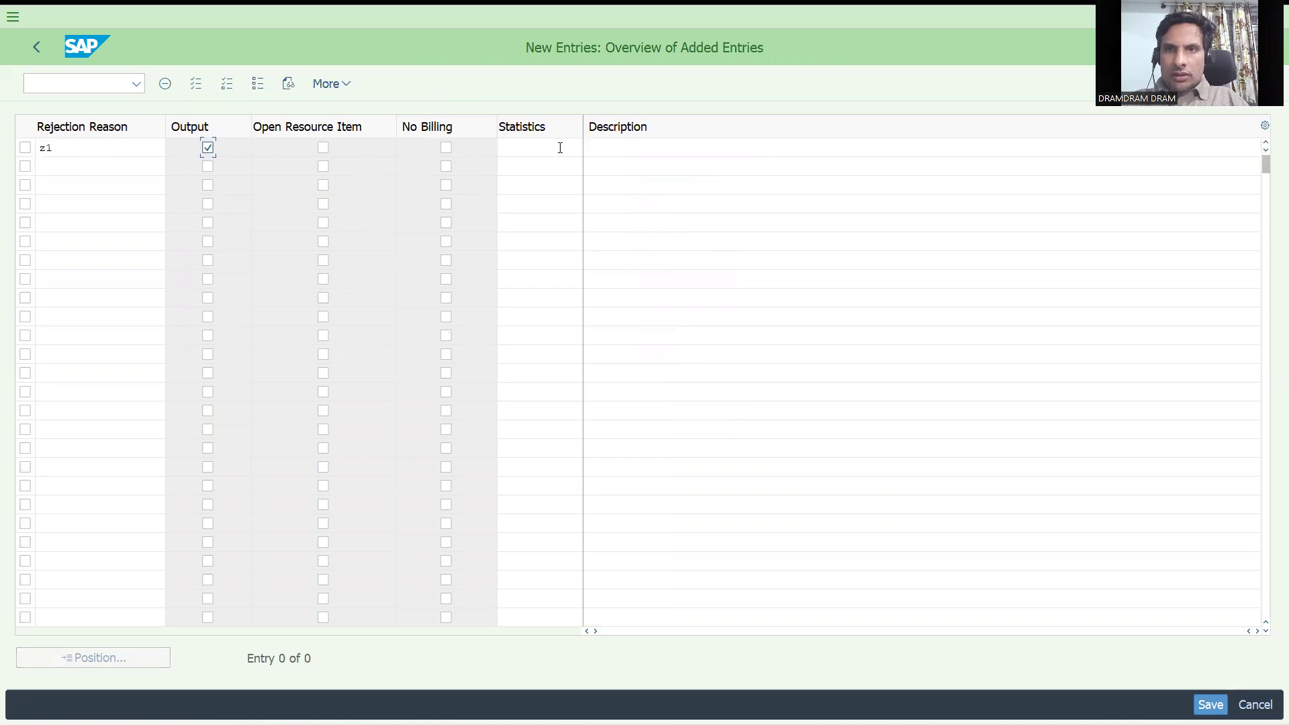
click(606, 147)
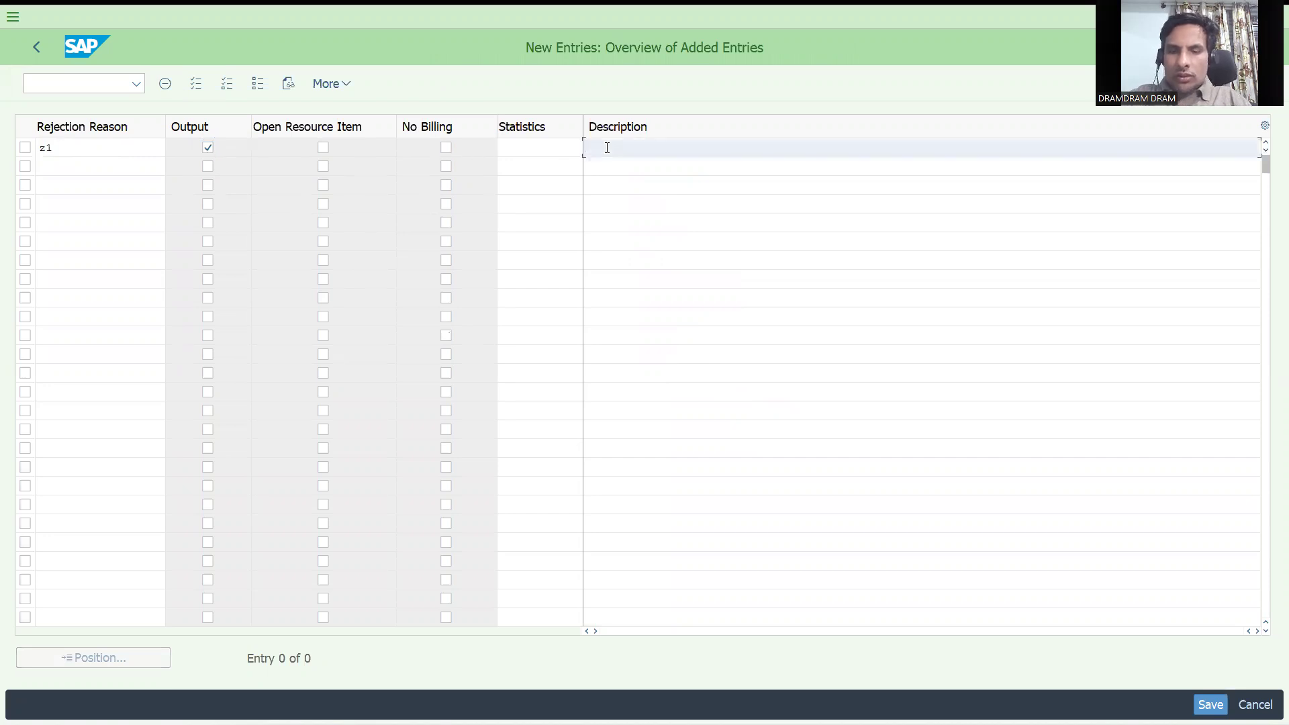
text(rejec)
key(BackSpace)
key(BackSpace)
key(BackSpace)
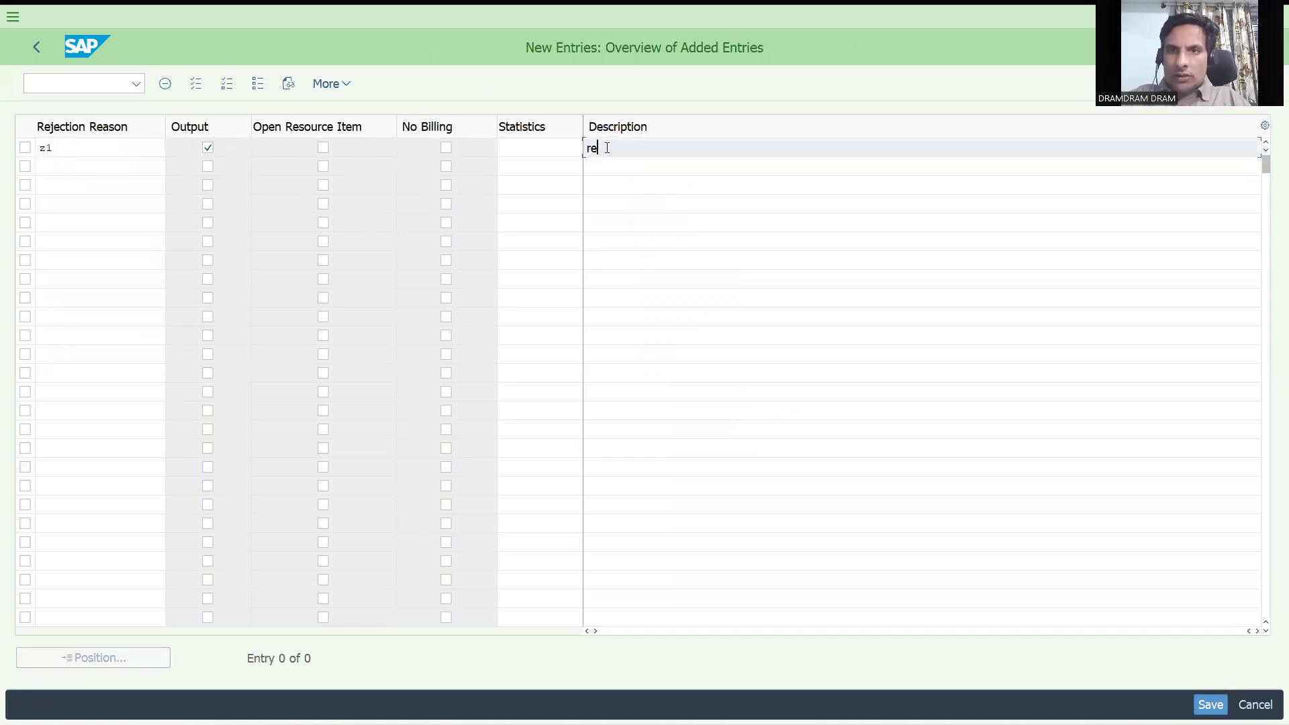
key(BackSpace)
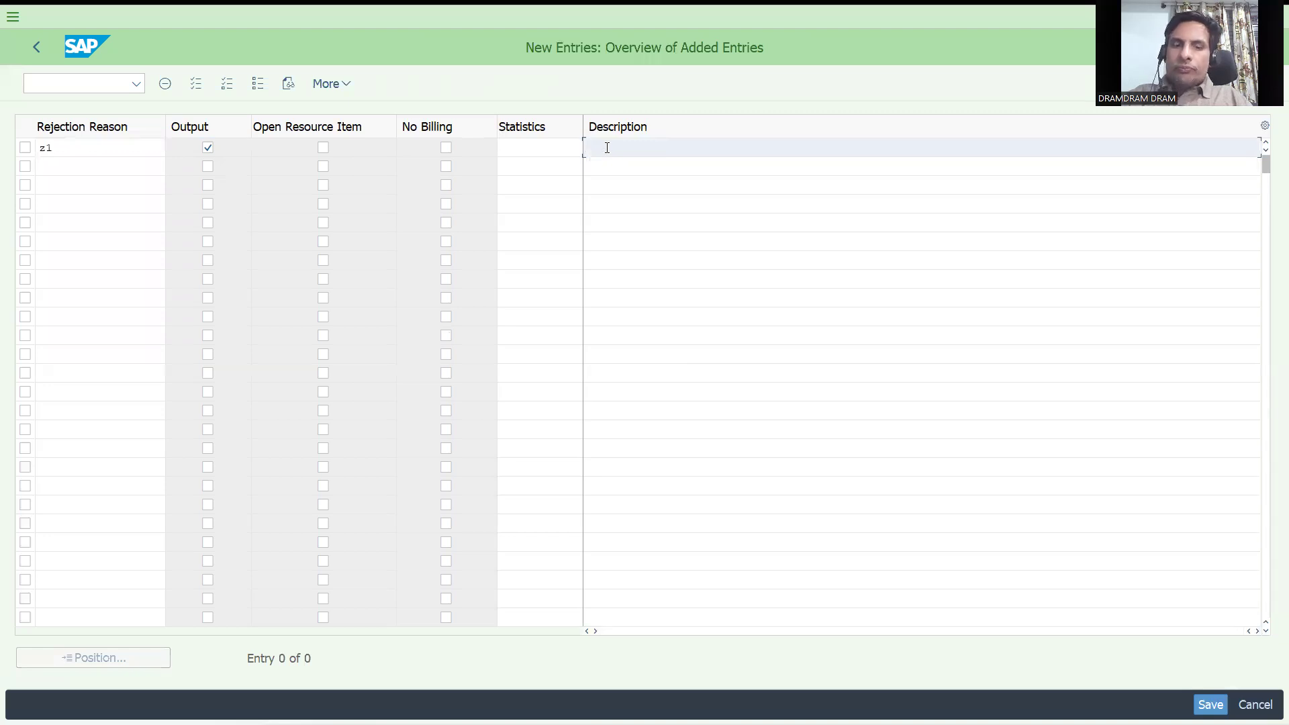
text(PROD)
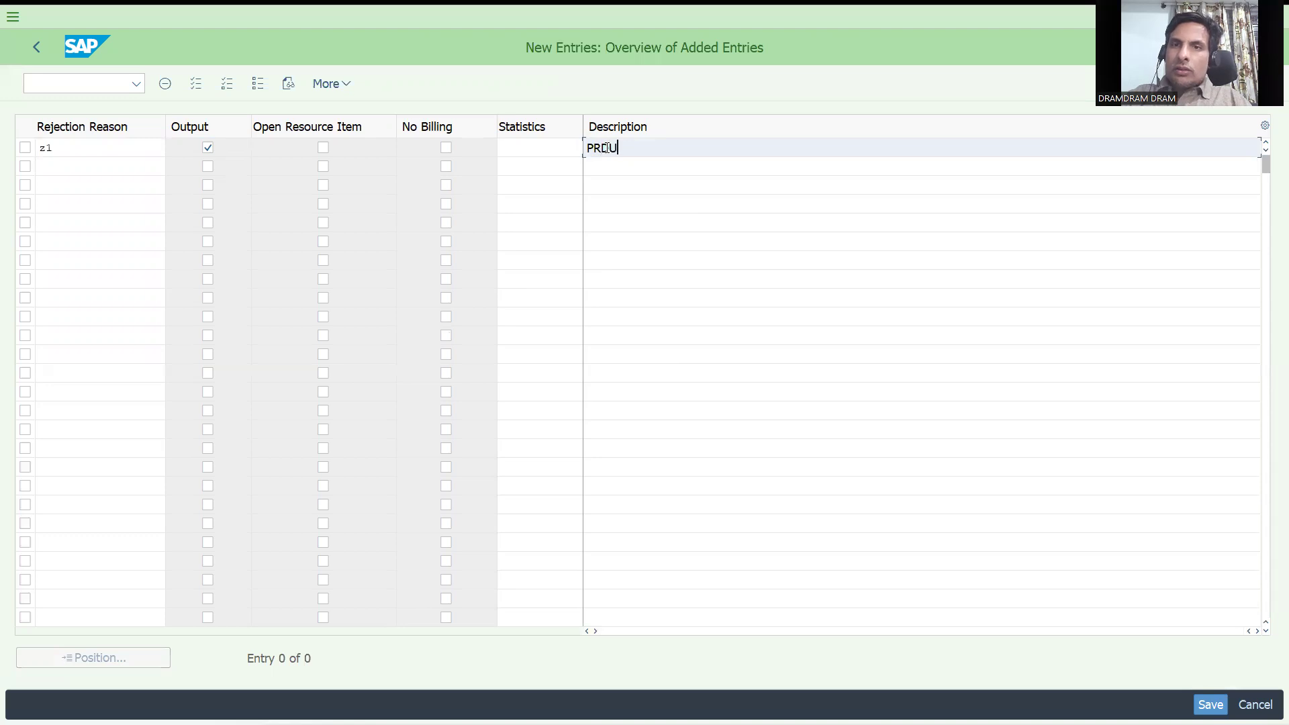
text(UCT)
key(BackSpace)
key(BackSpace)
key(BackSpace)
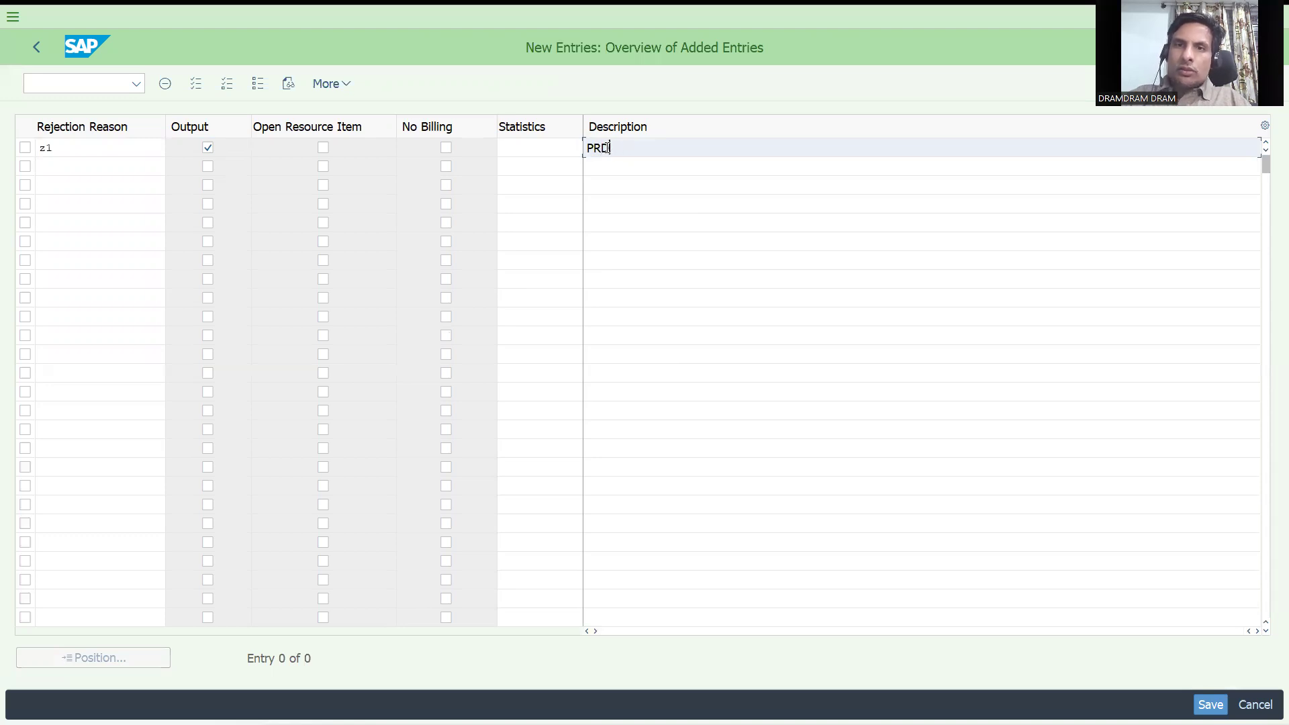
text(O)
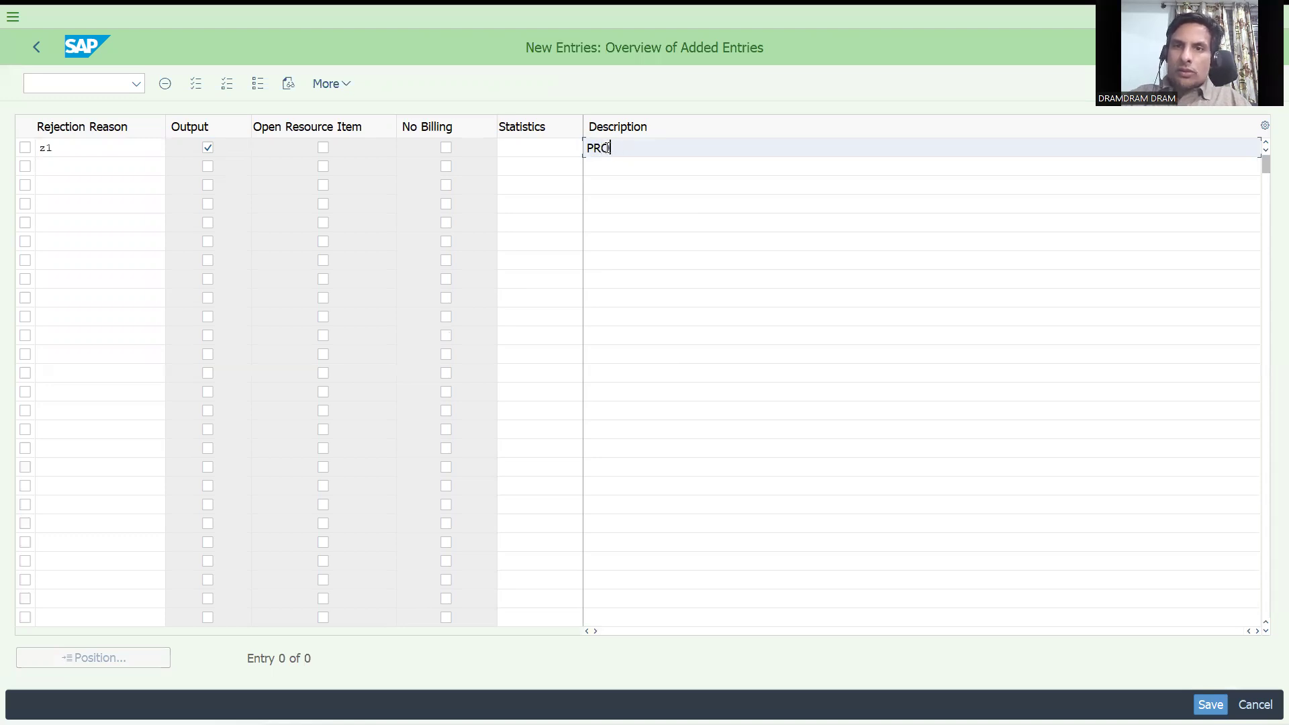
text(CE)
key(BackSpace)
key(BackSpace)
key(BackSpace)
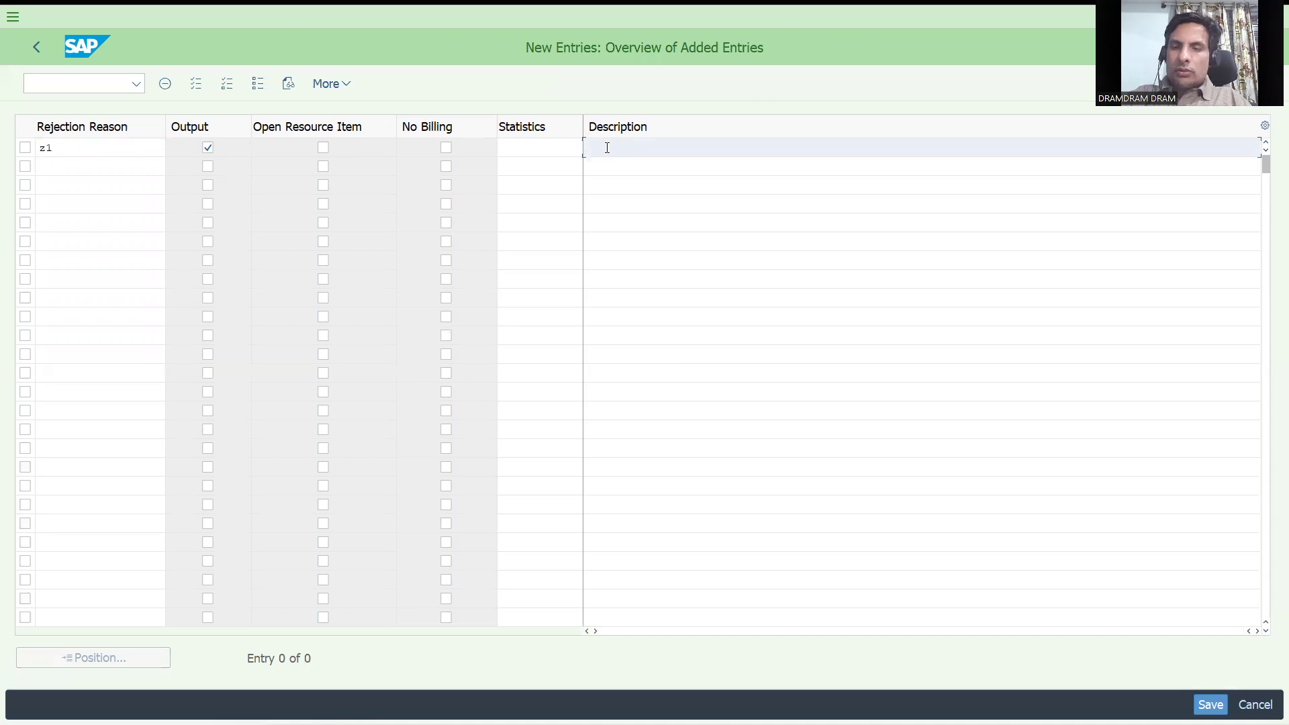
text(BO)
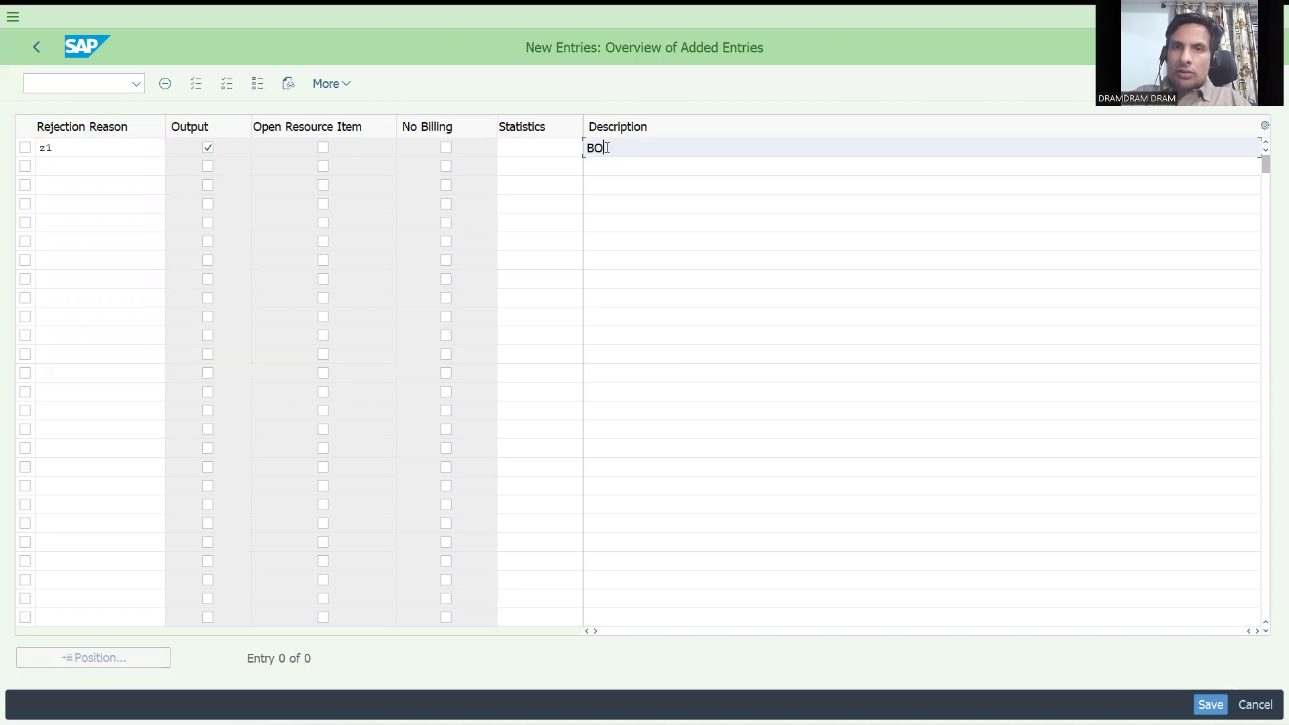
key(BackSpace)
text(LOCKING S)
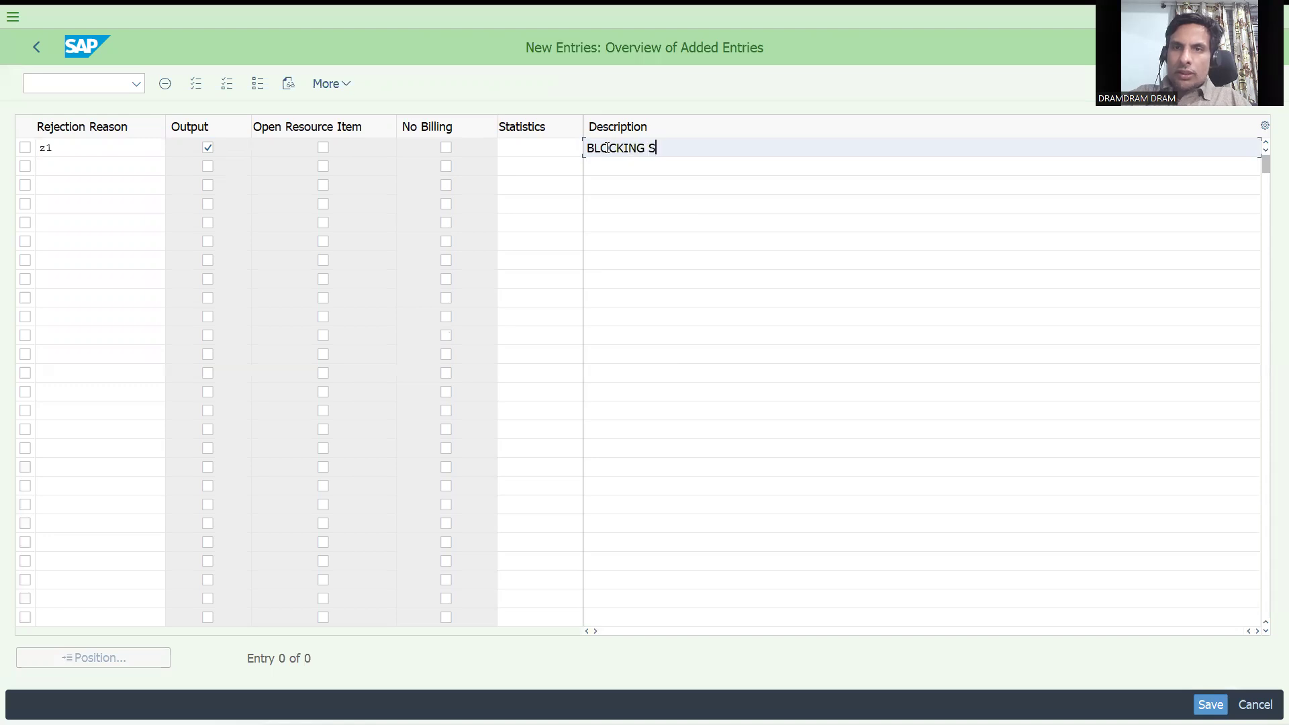
text(TOCK)
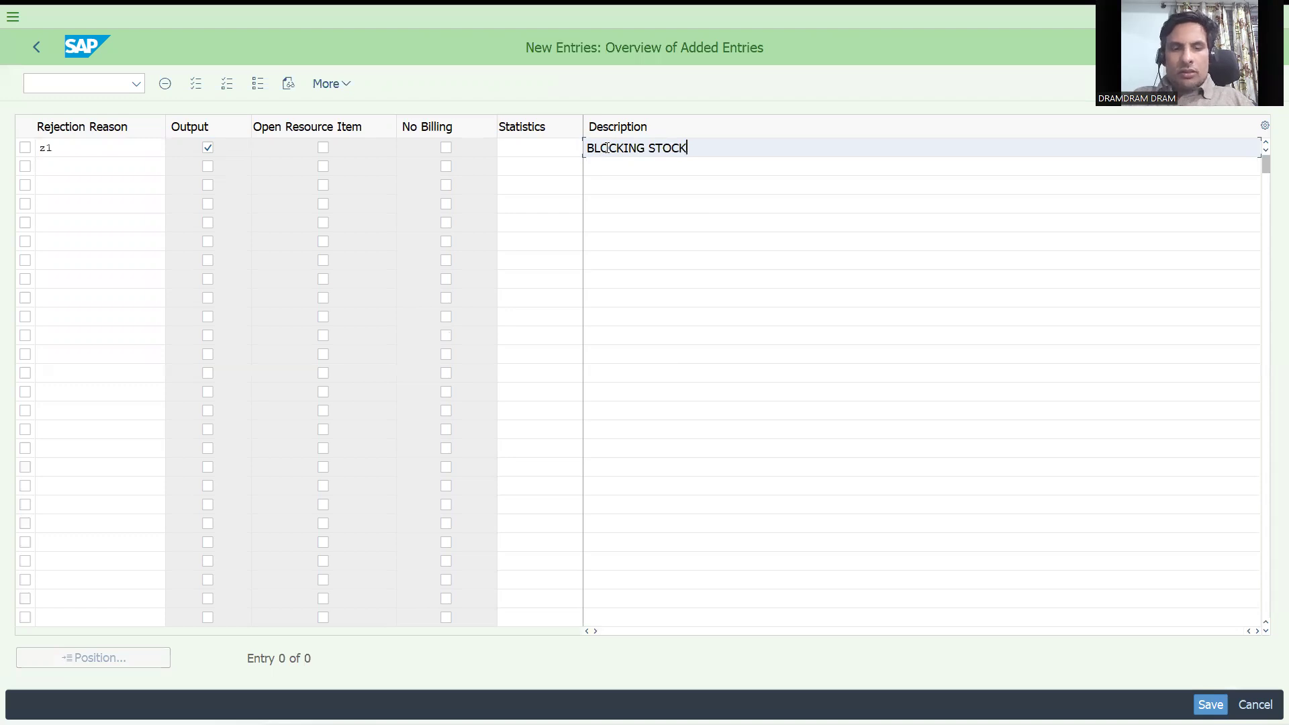
key(Return)
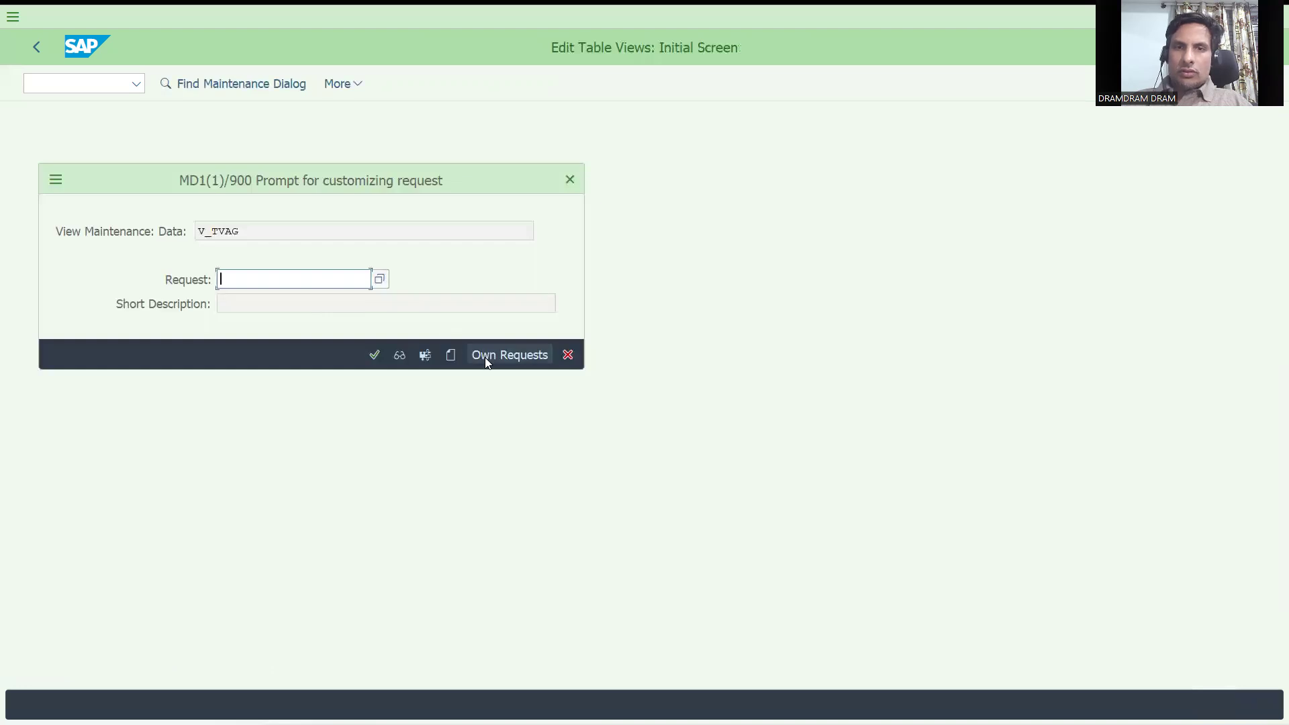
Assign the change to customizing request MD1K901200 from Own Requests and confirm
click(484, 357)
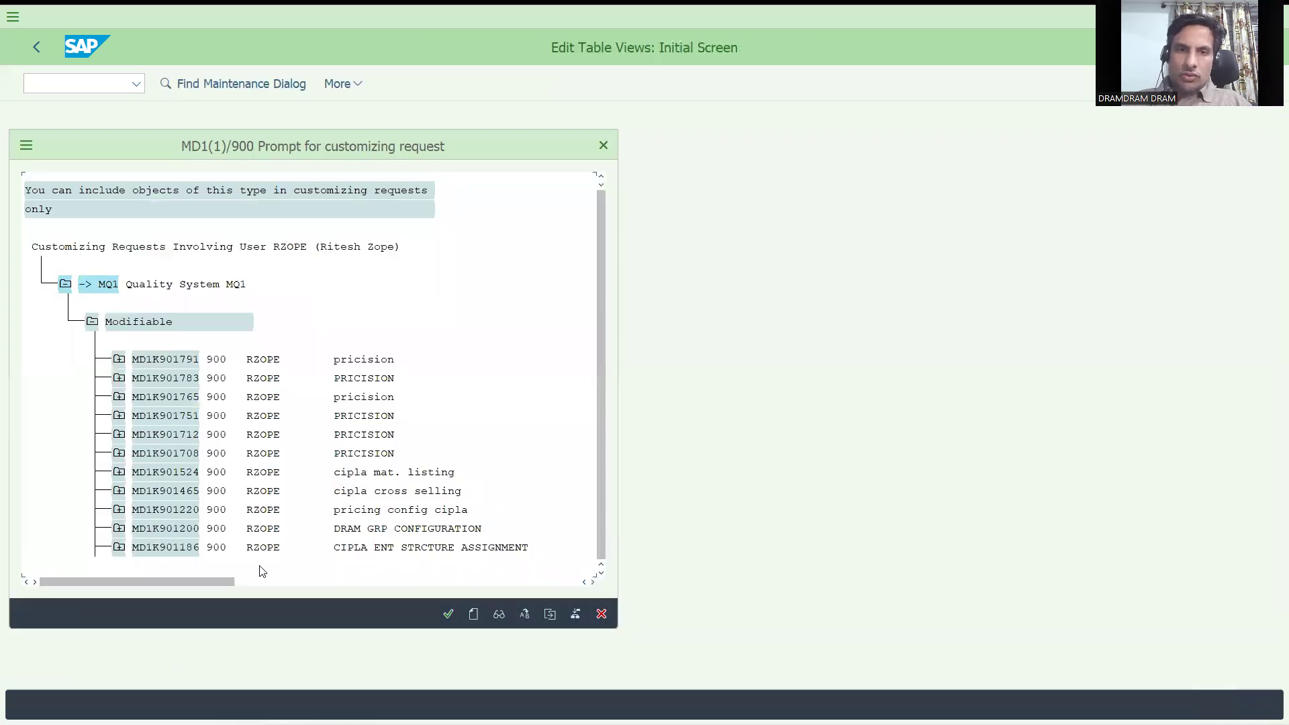
double_click(147, 532)
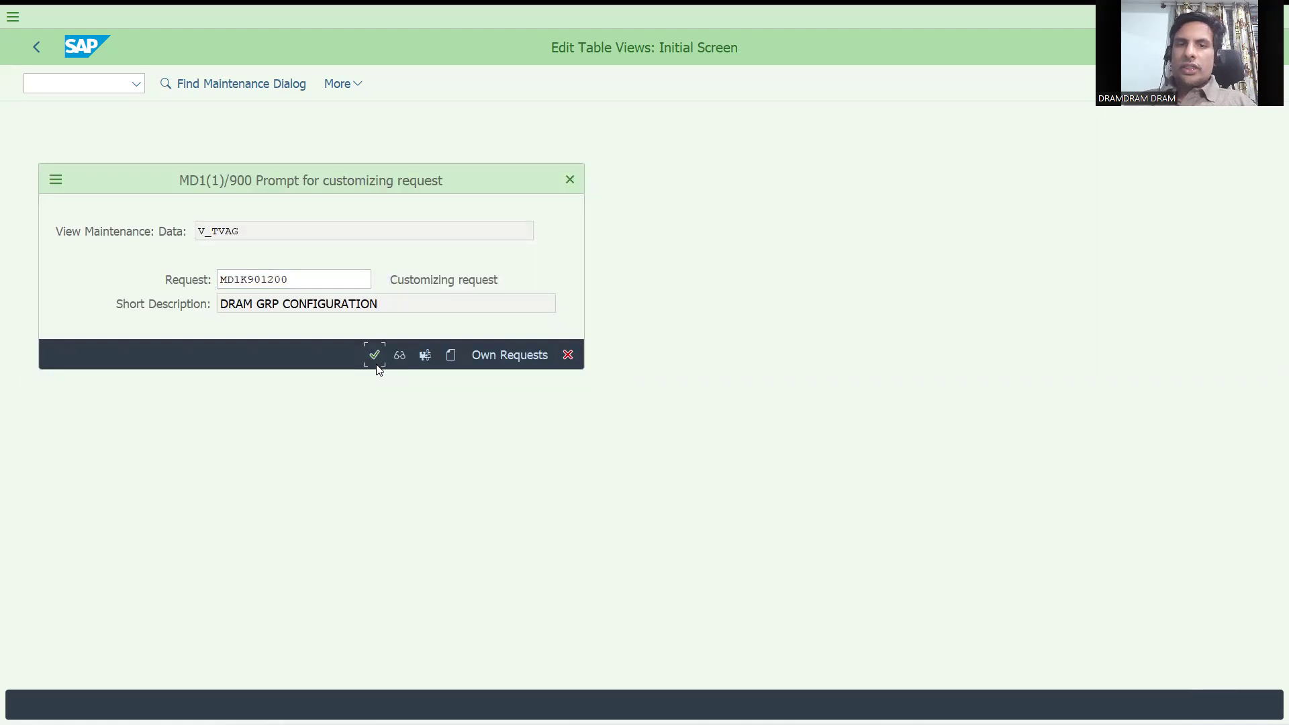
click(374, 355)
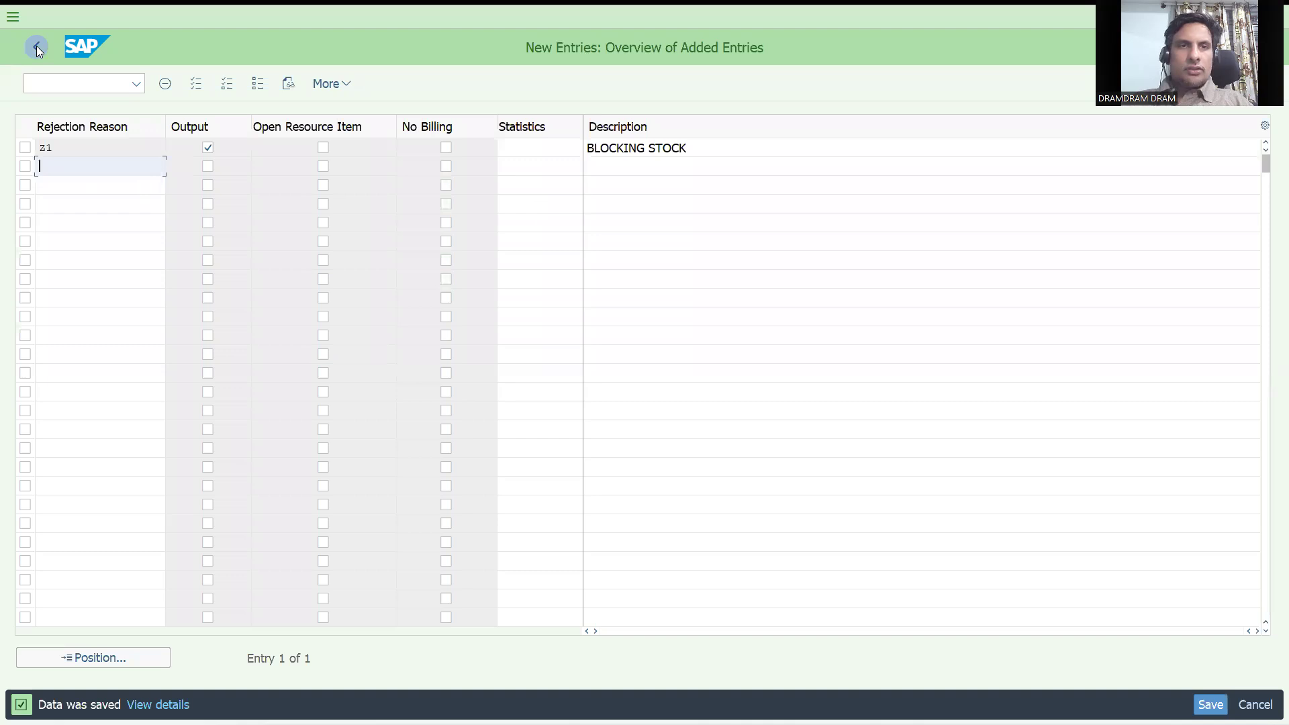
Start a credit order via /OVA01: type DOR, sales org DRT1, channel D1, division DD
click(48, 84)
text(/OVA)
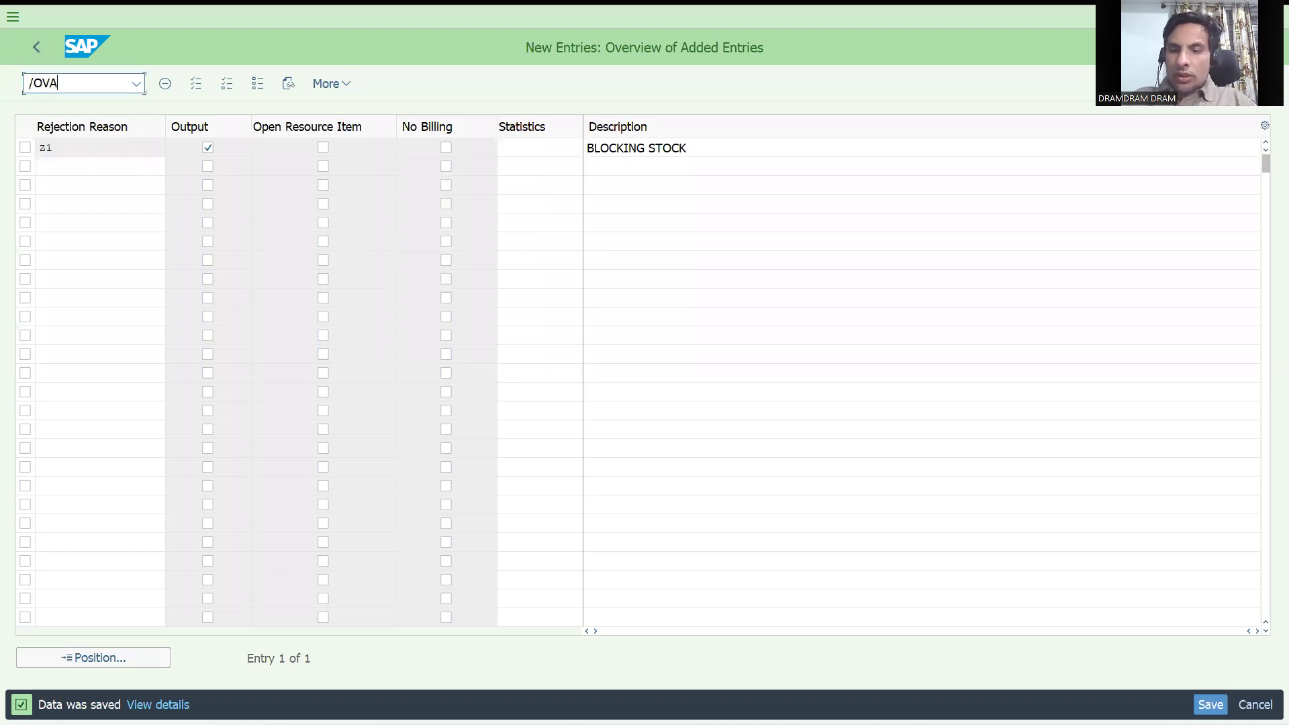
text(01)
key(Return)
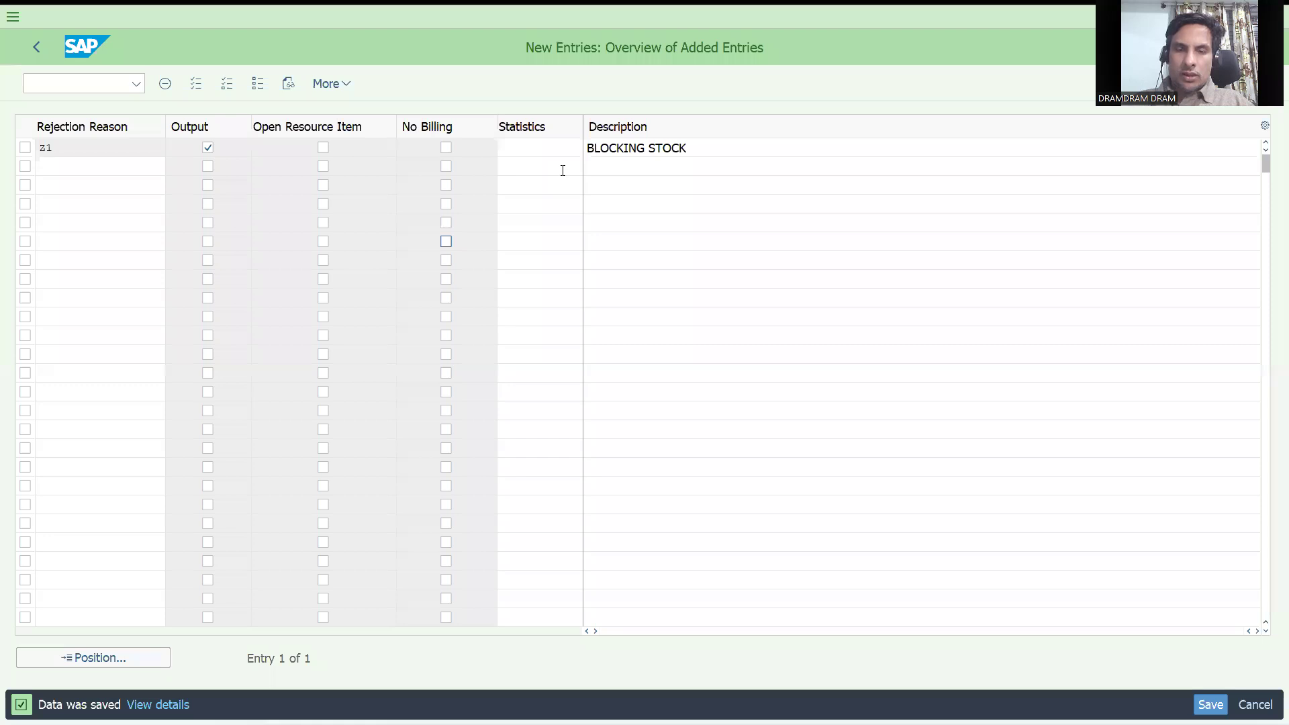
text(dor)
key(Tab)
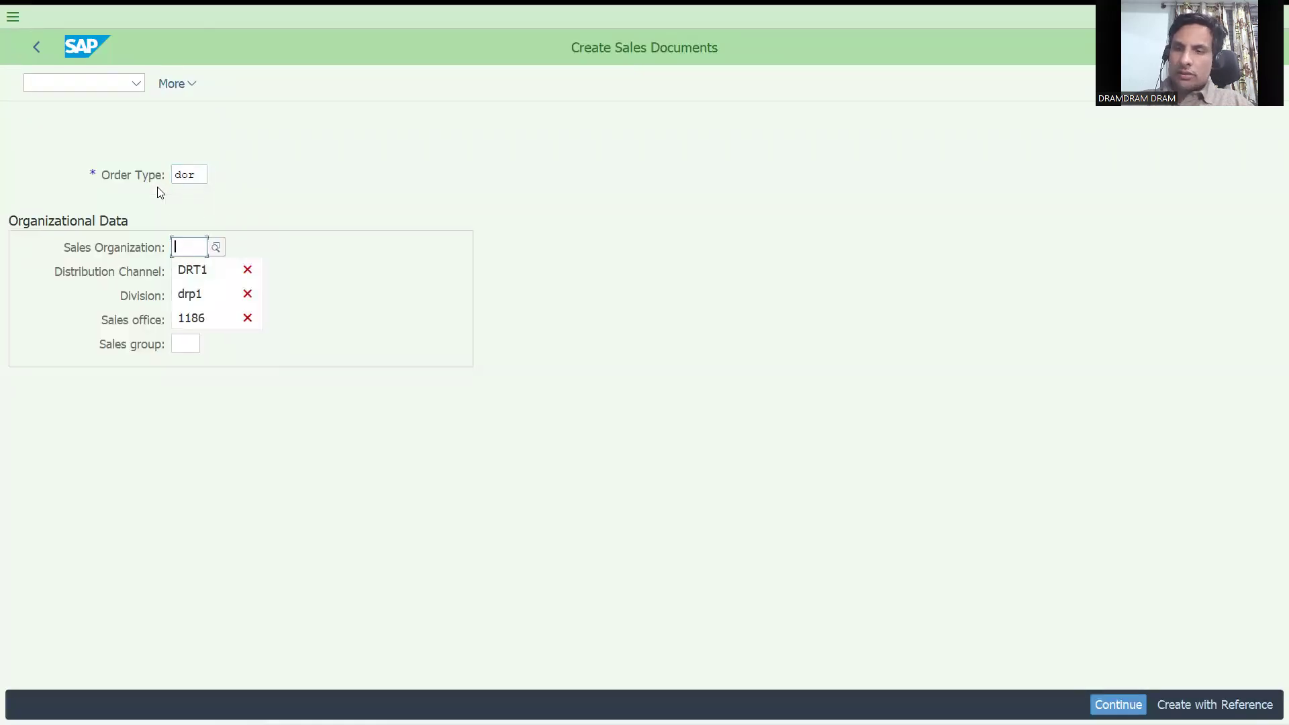
click(194, 269)
text(D1)
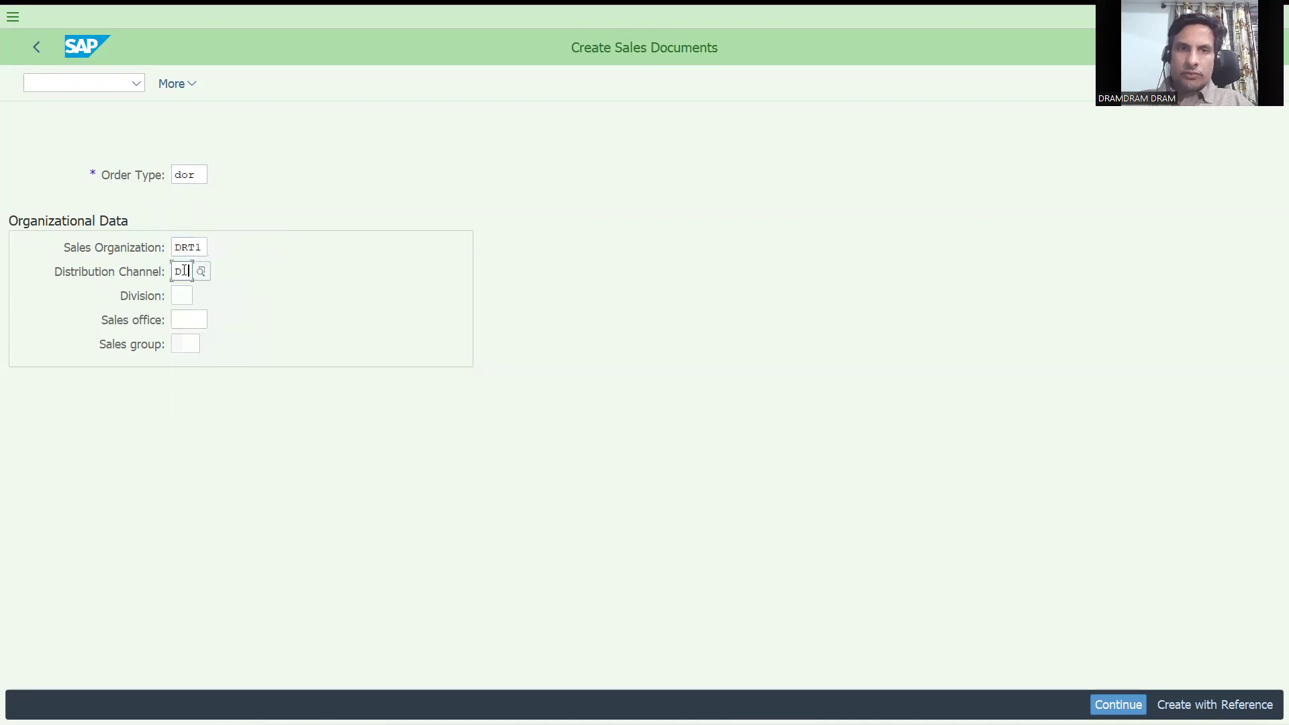
key(Tab)
key(Down)
key(Return)
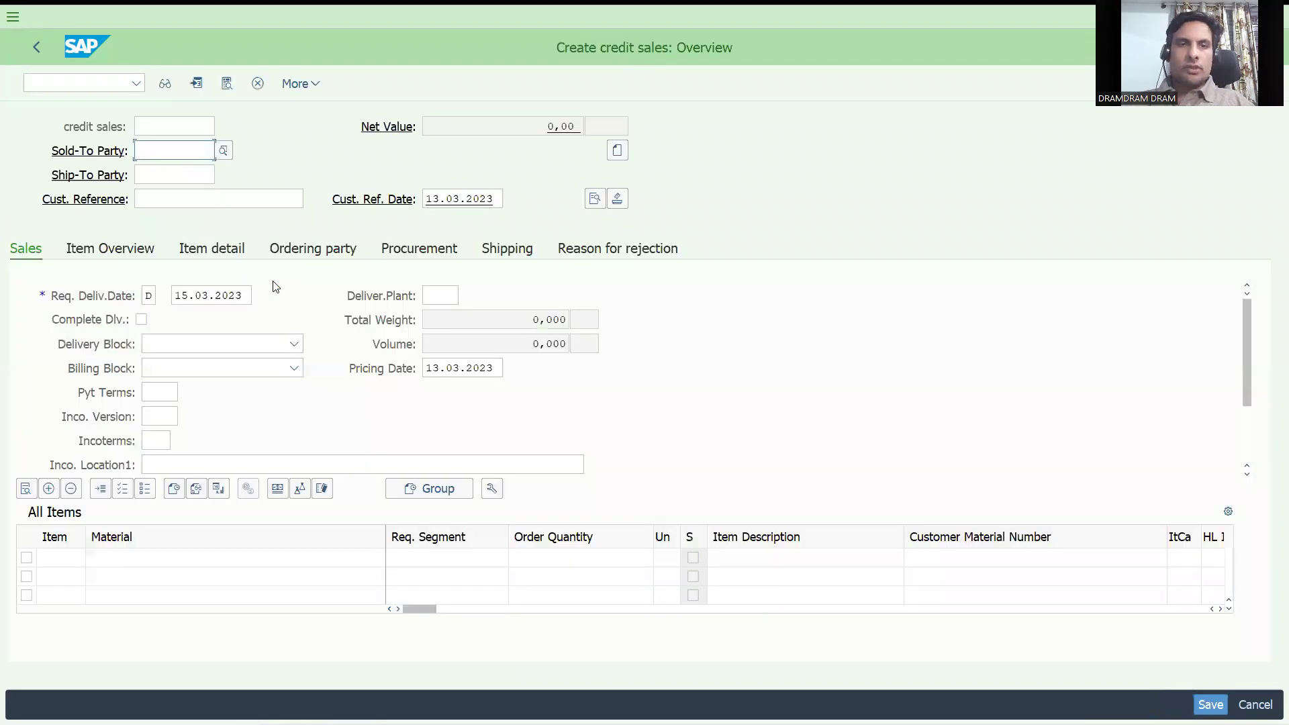
Enter sold-to party 100002 and customer reference TEST
key(Down)
key(Return)
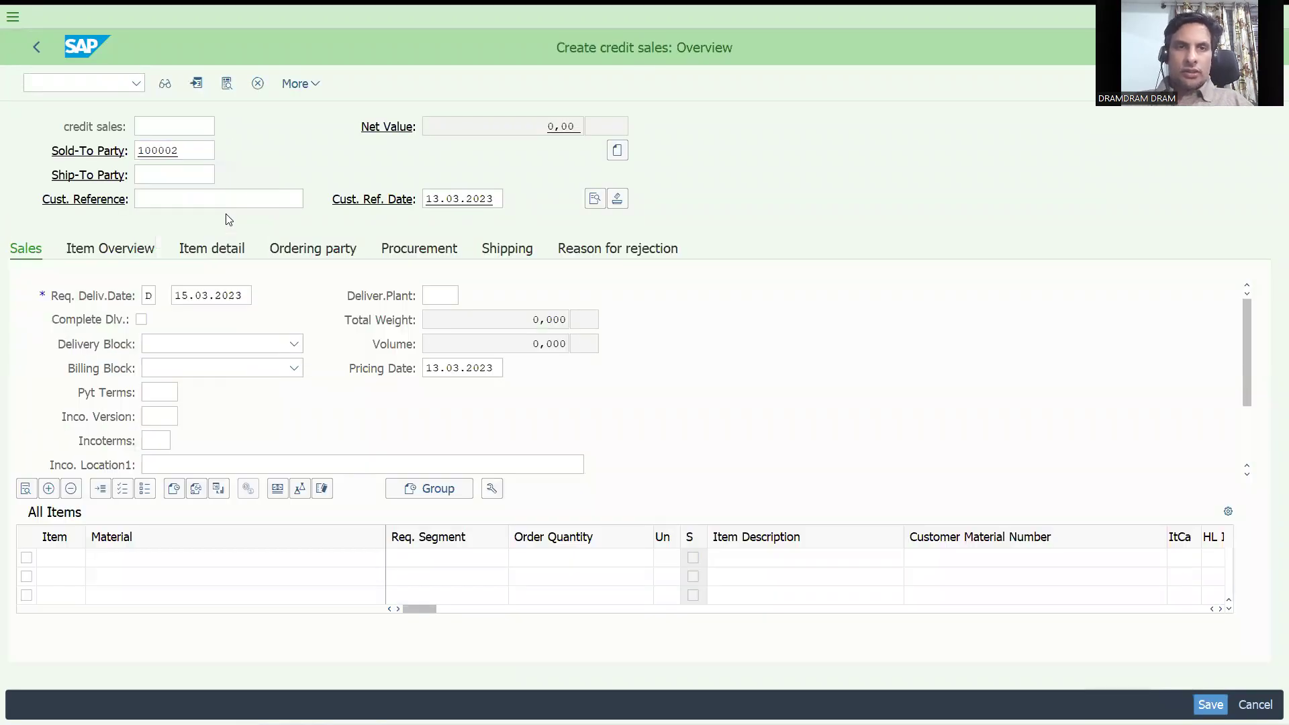
text(t)
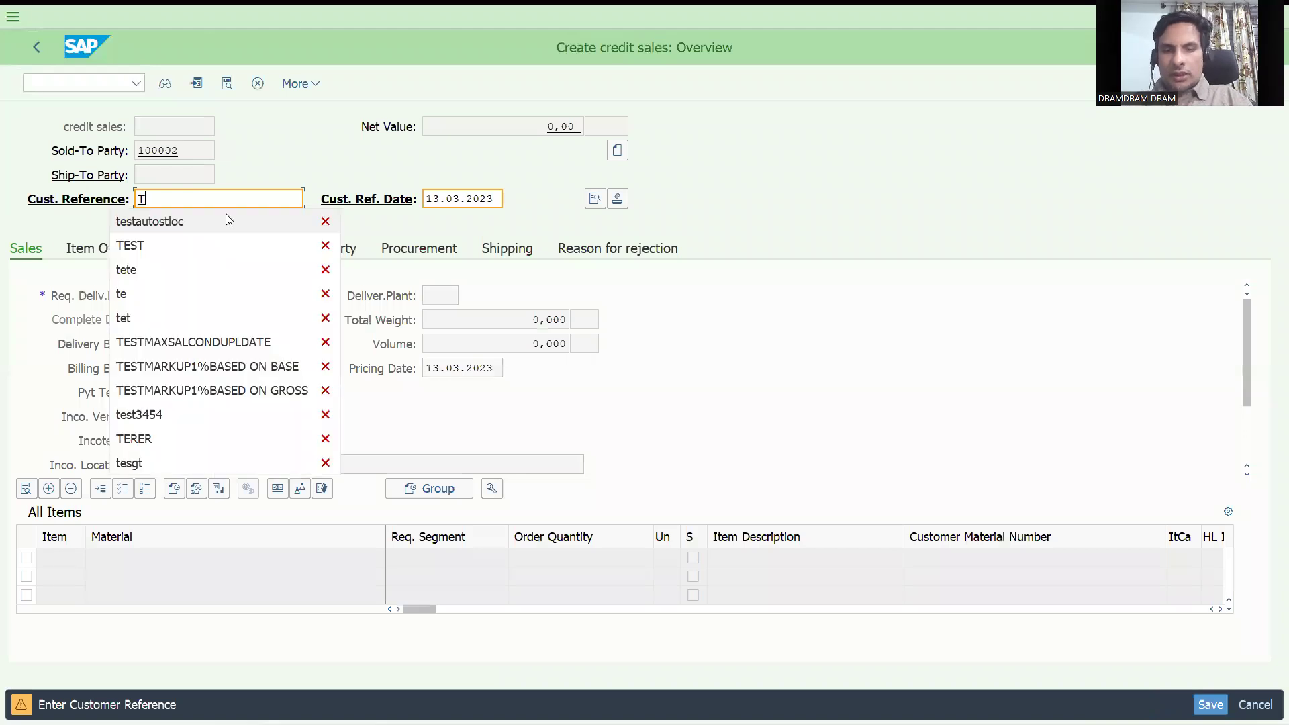
text(e)
key(Down)
key(Return)
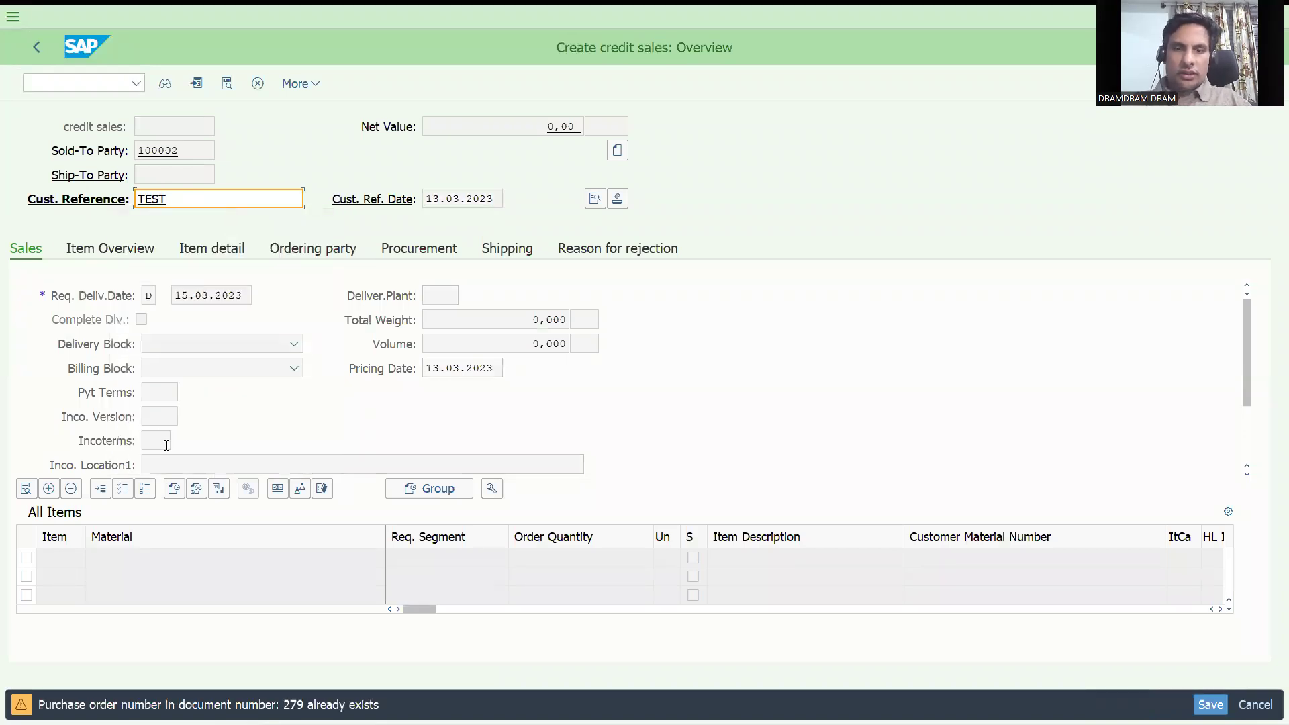
Add an item for material 161 with order quantity 10
click(161, 556)
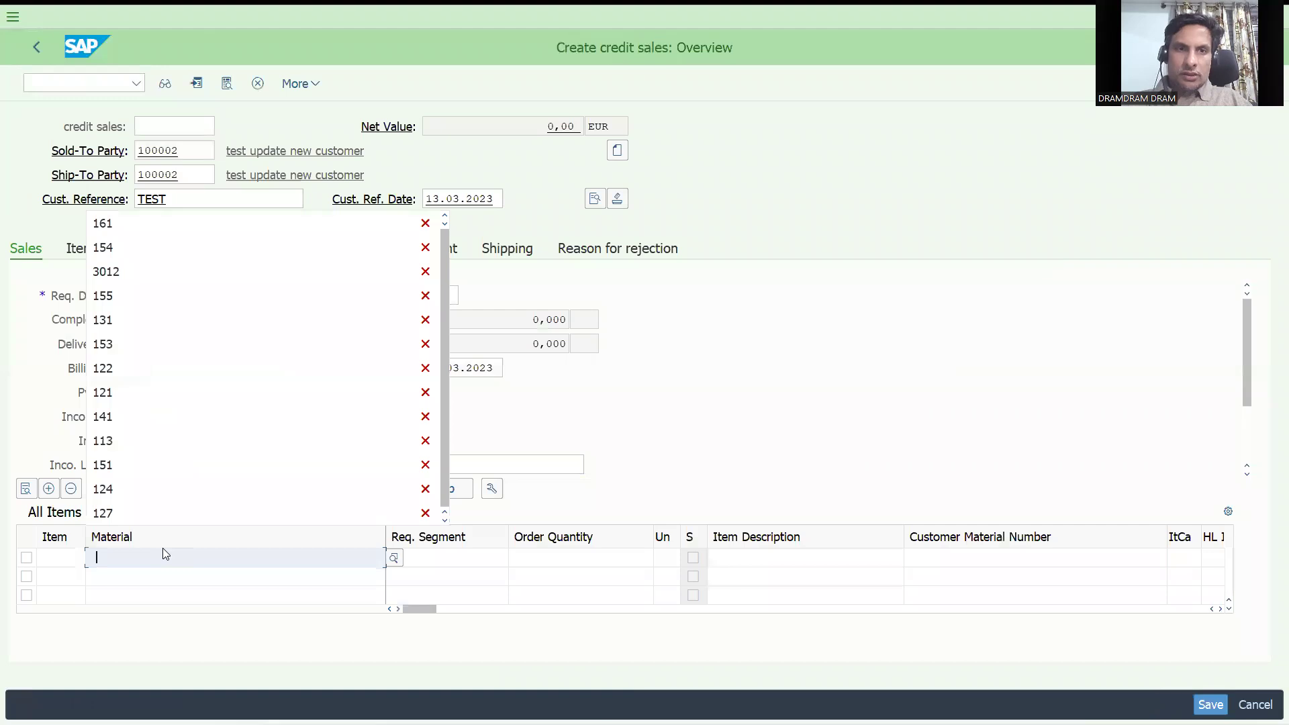
key(Return)
key(Tab)
key(Tab)
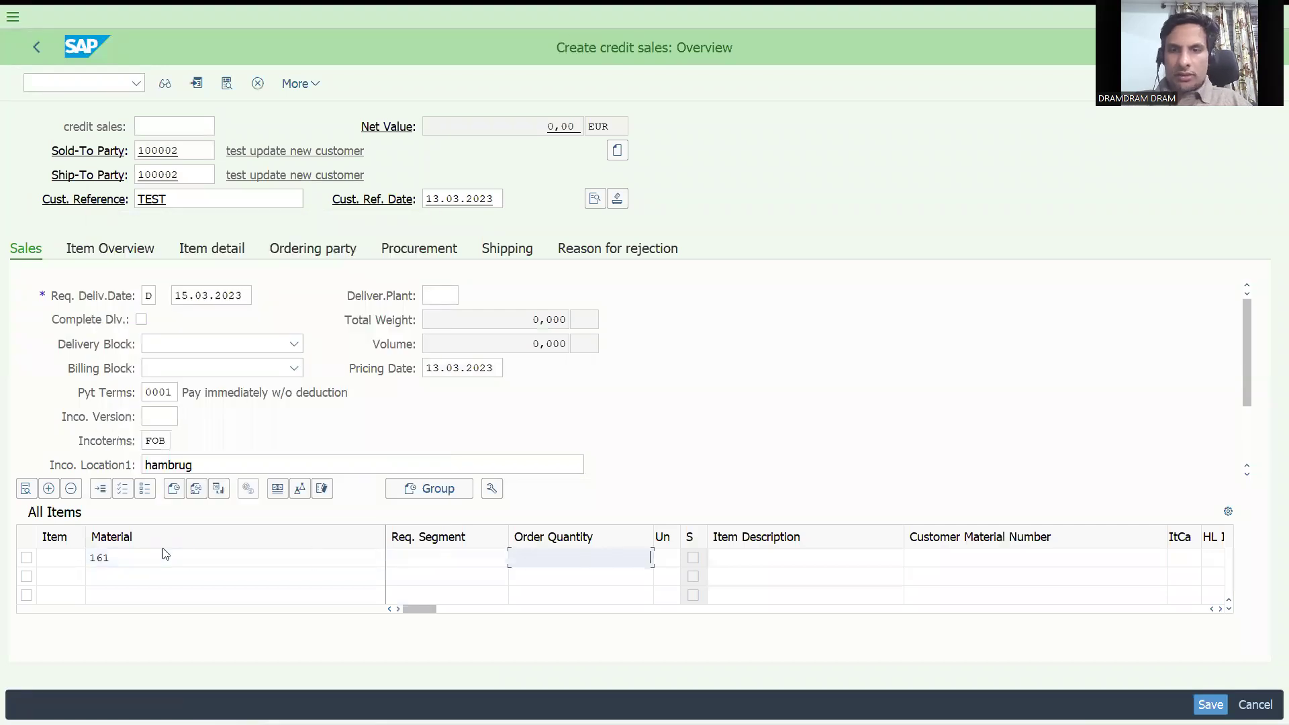
text(10)
key(Return)
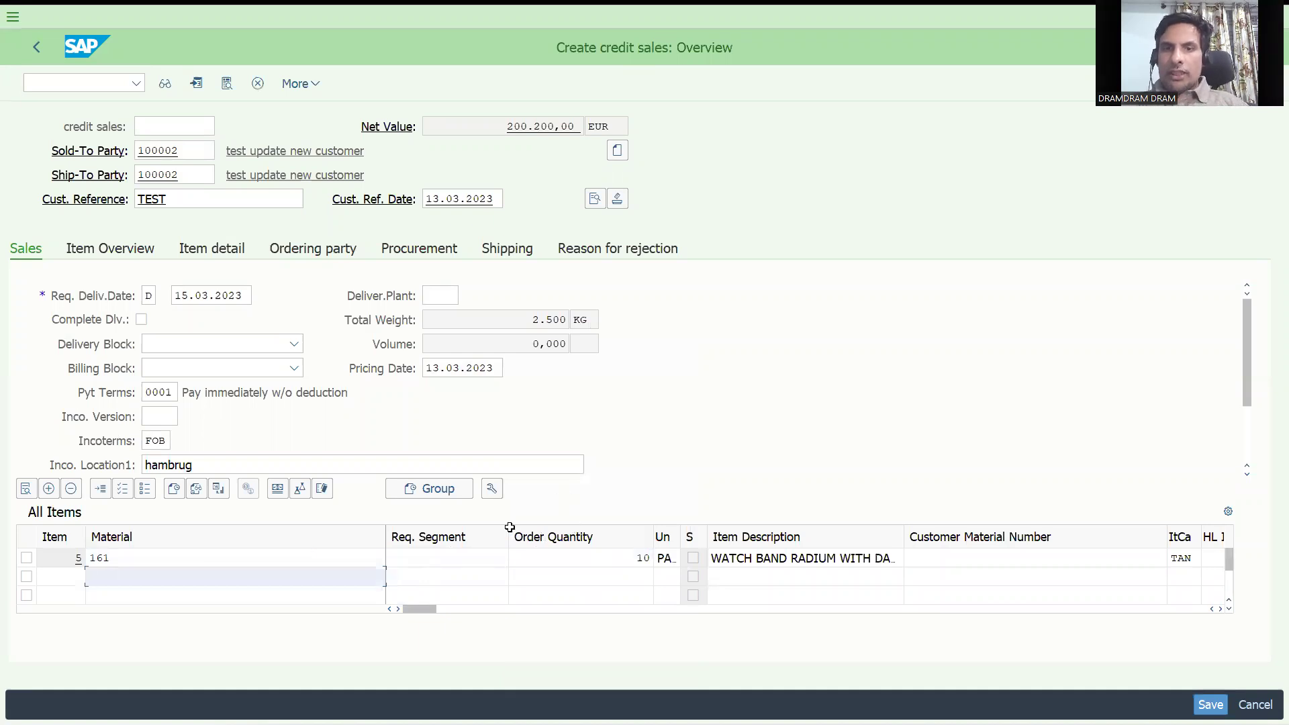
Check item 5's rejection reasons in the overview and item detail, leaving them empty
click(590, 252)
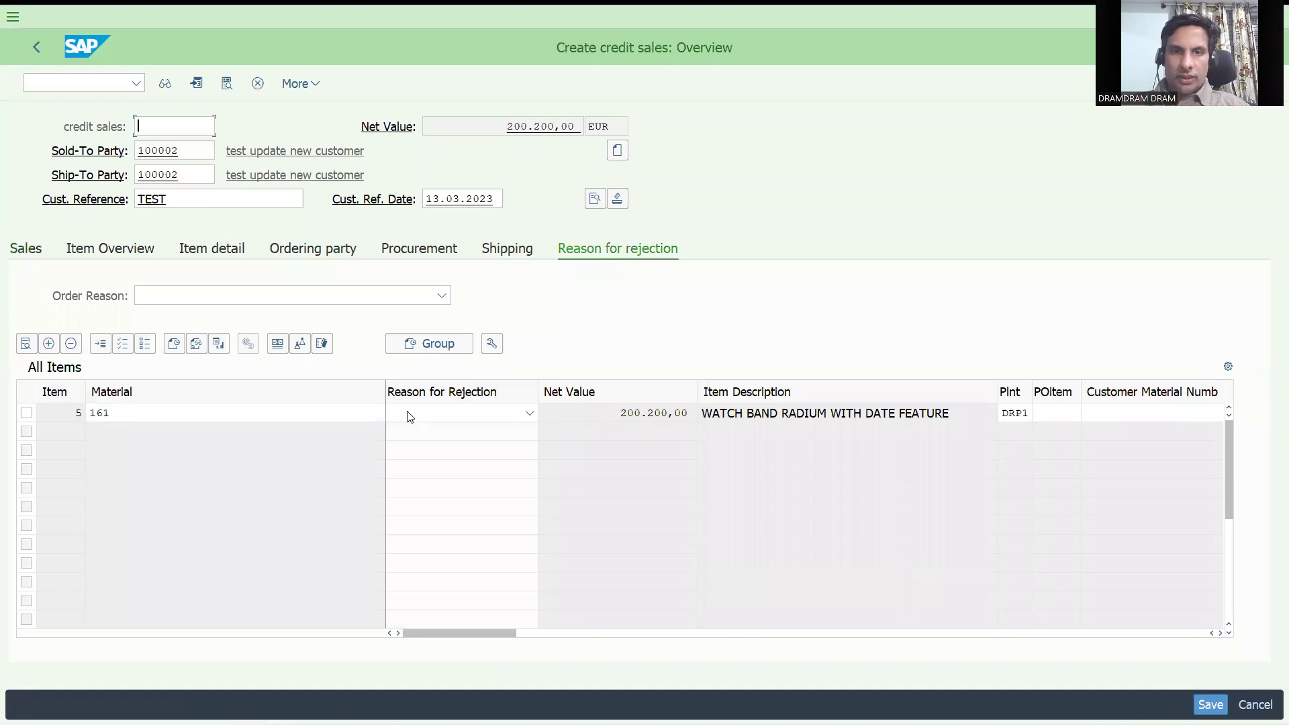
click(490, 415)
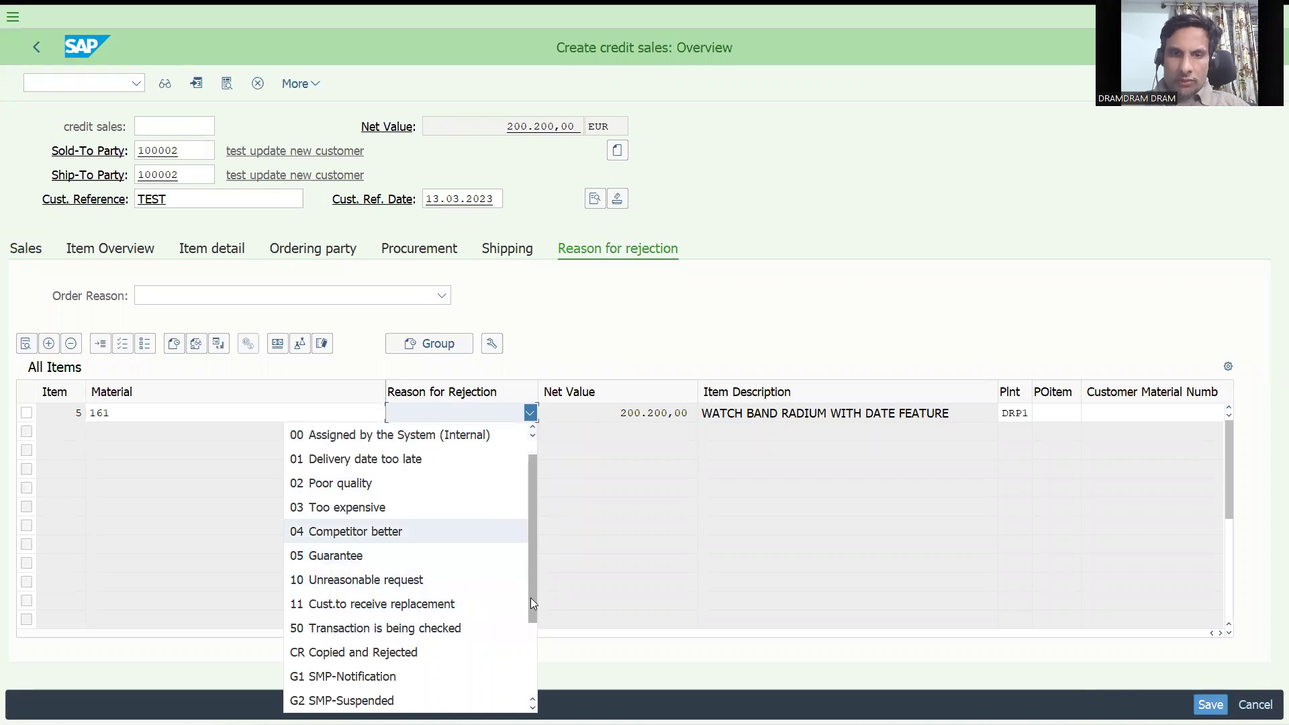
scroll(535, 567, down, 3)
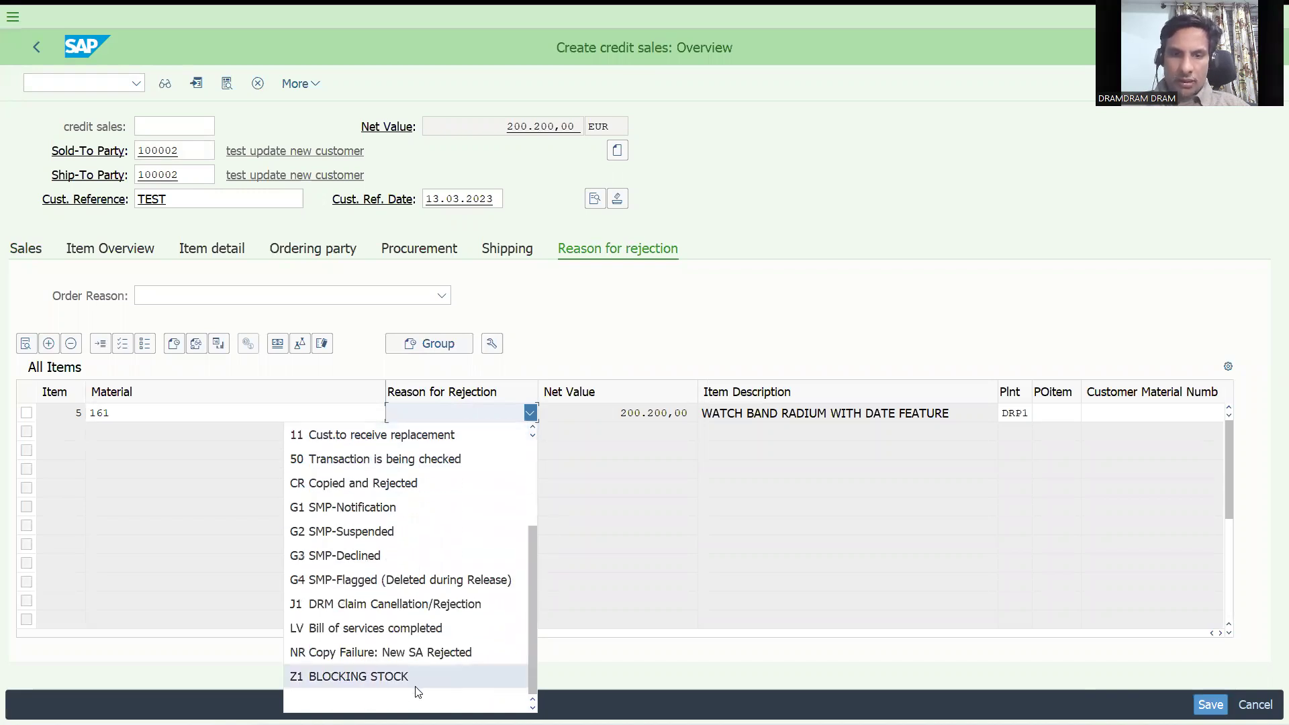
click(676, 332)
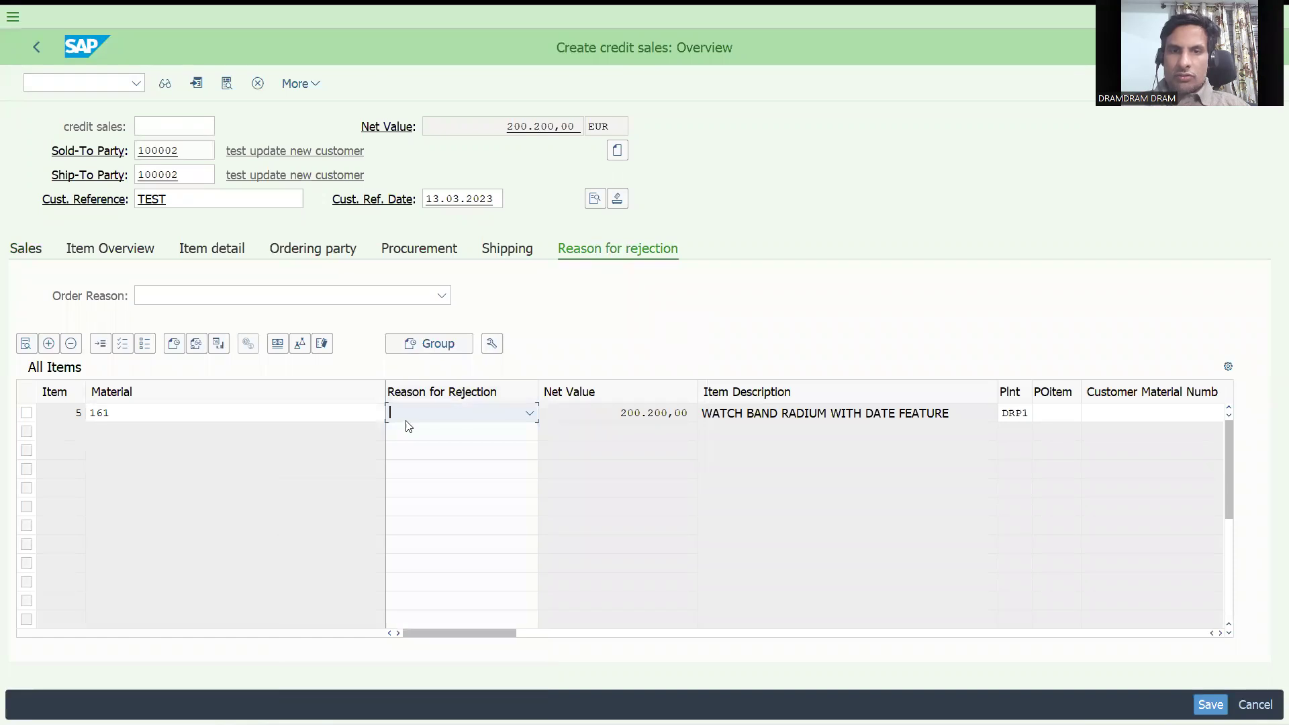
double_click(345, 413)
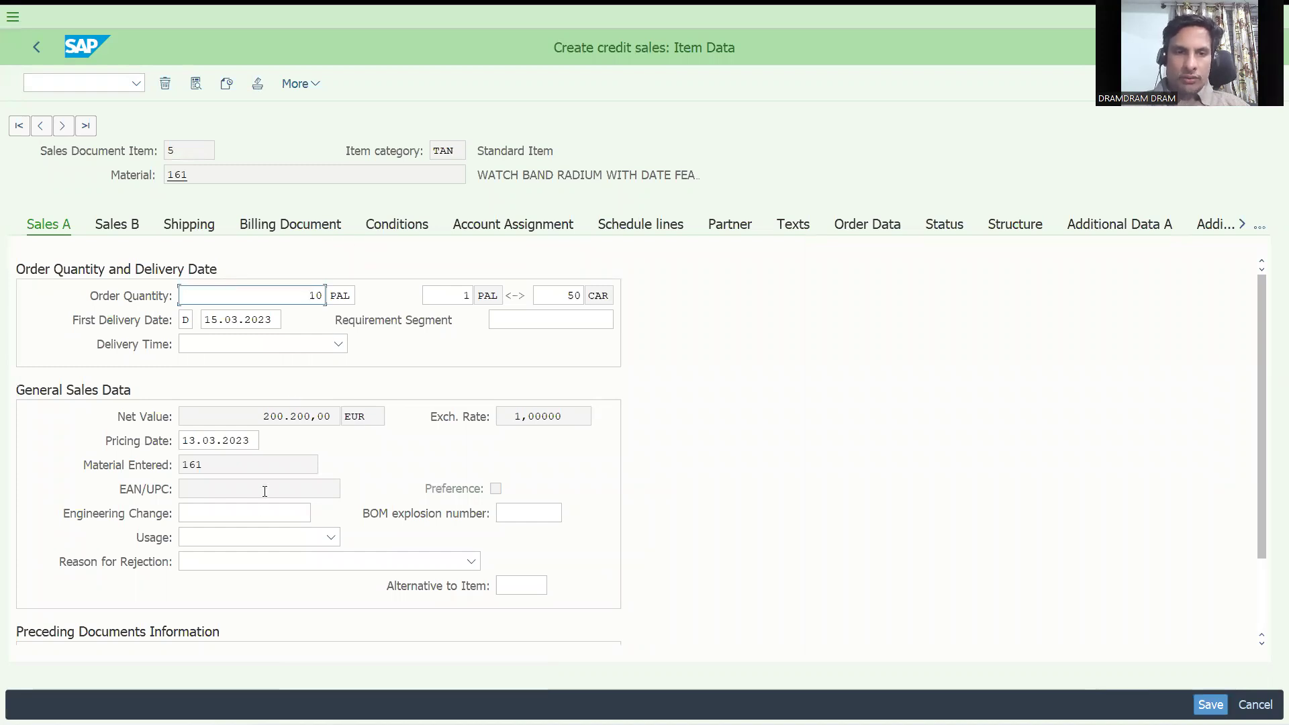
click(268, 571)
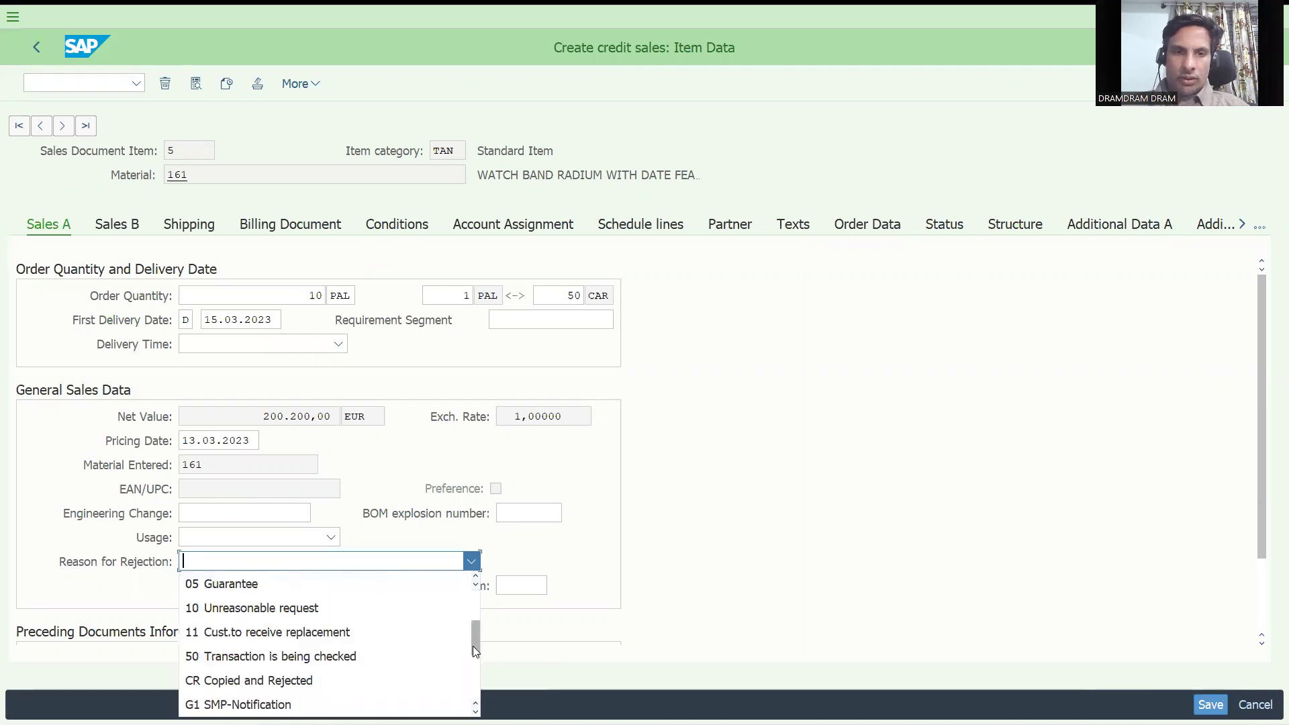
drag(475, 611, 473, 693)
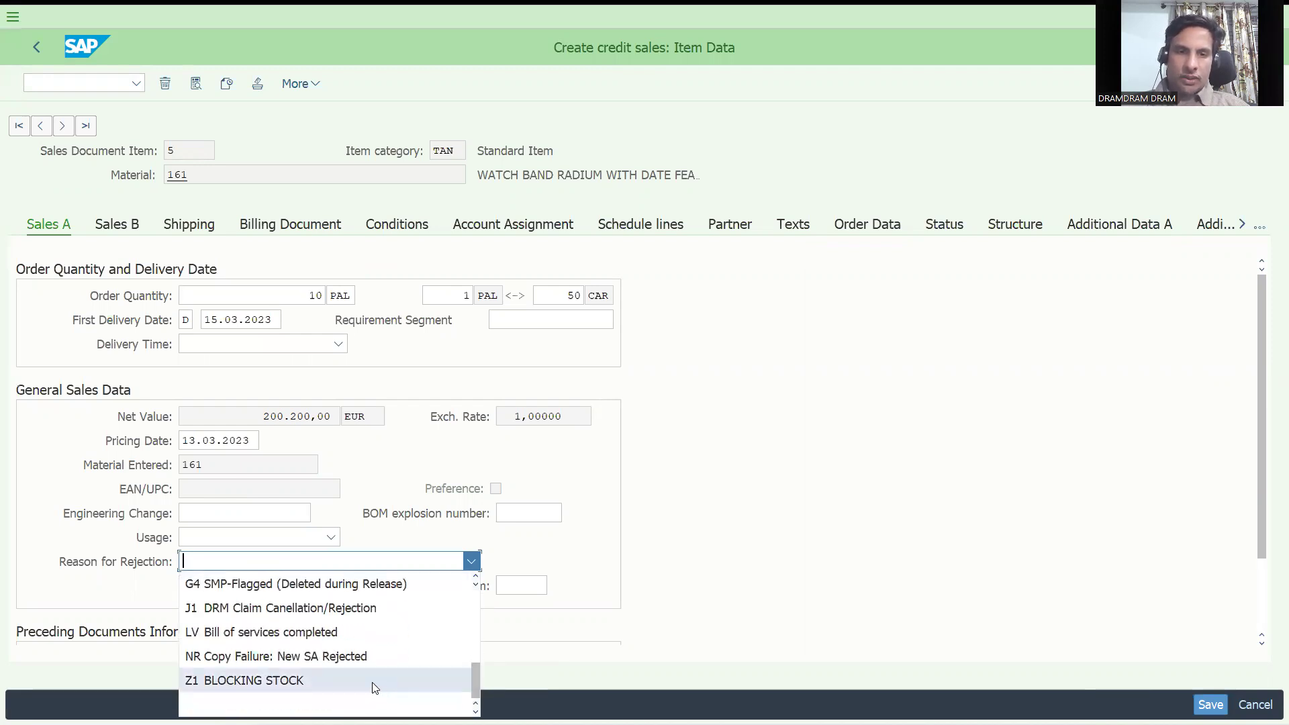
click(776, 453)
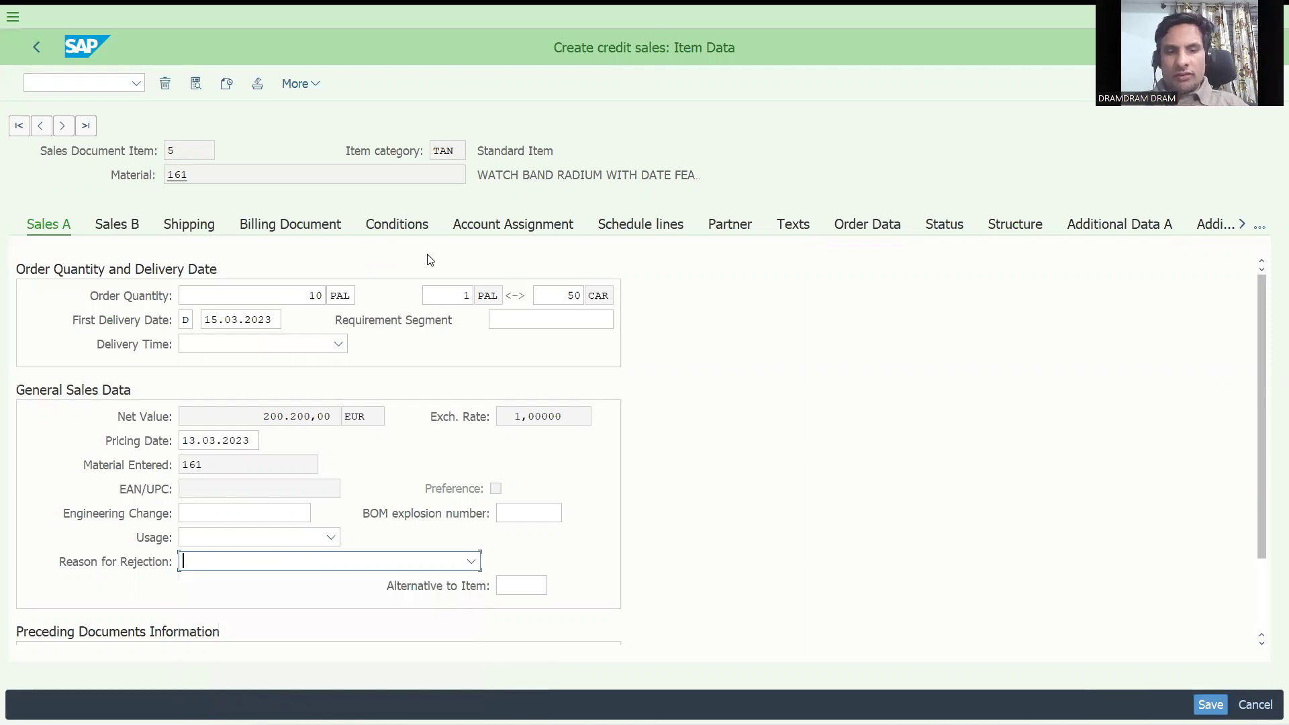
Save credit order 289 and start its outbound delivery at shipping point DRS1
key(ctrl+s)
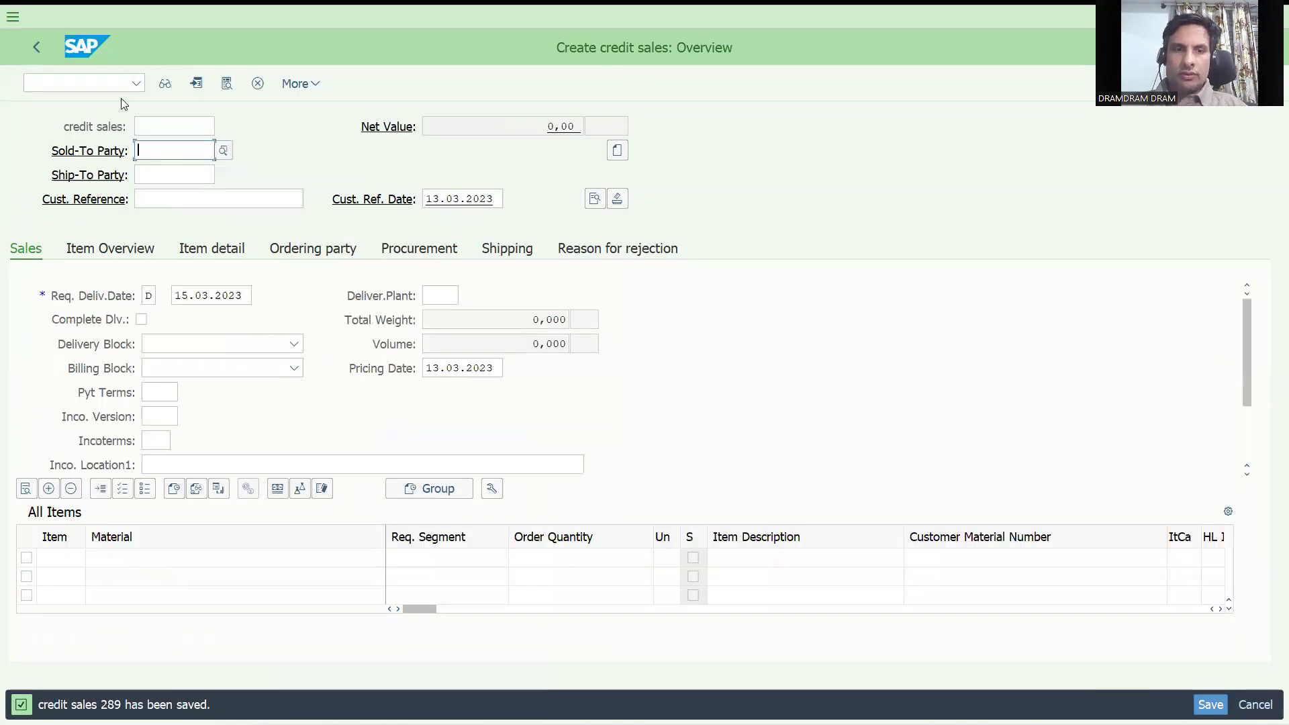
click(49, 81)
text(/)
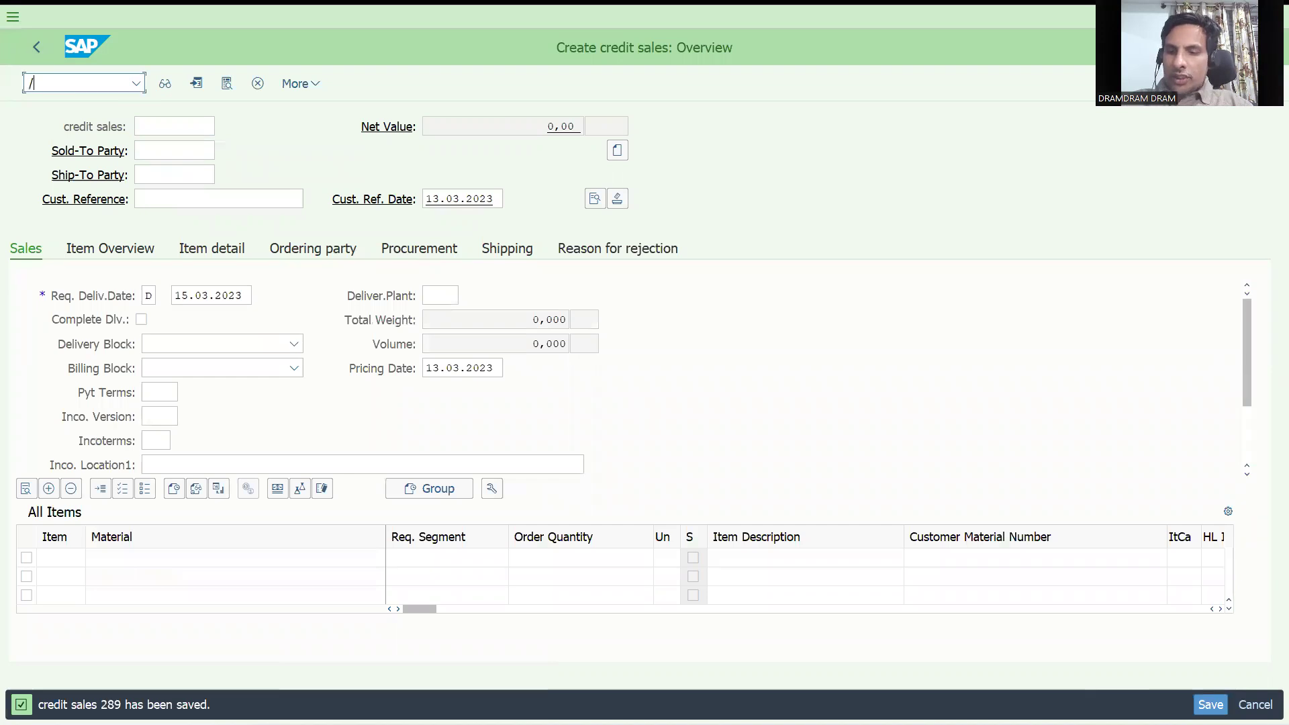
text(NVL01N)
key(Return)
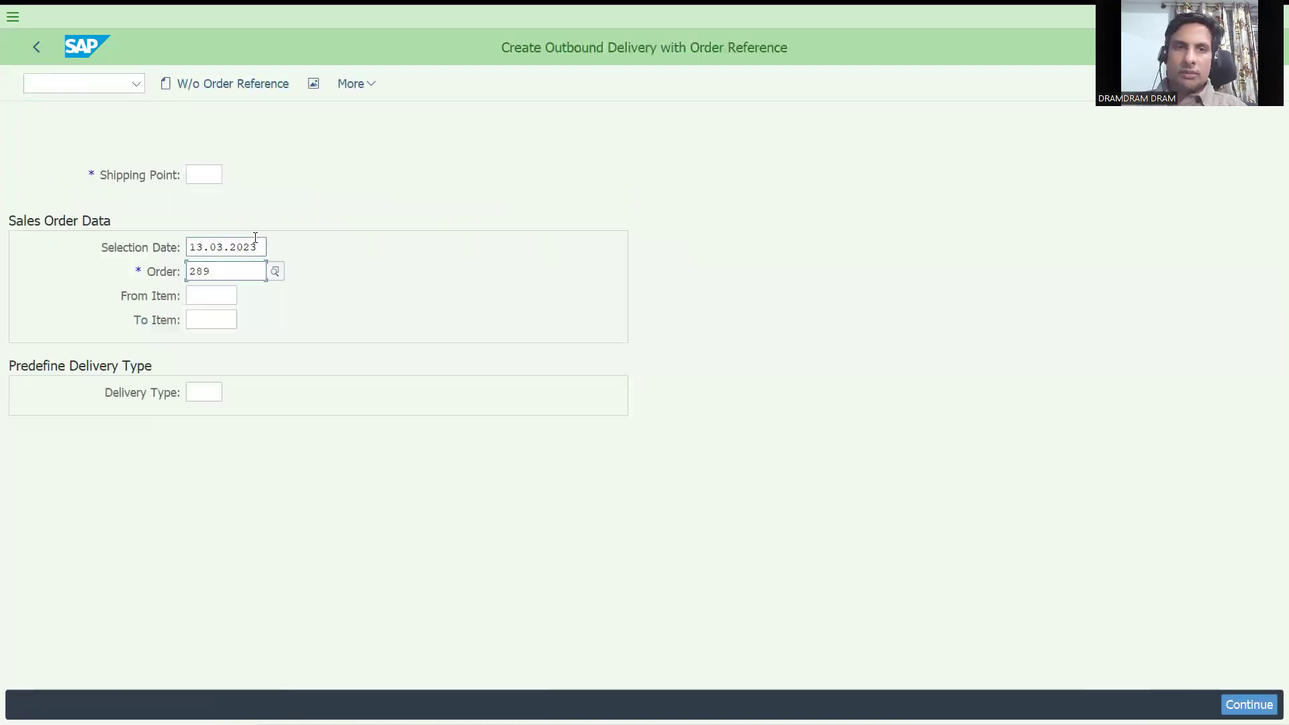
click(192, 178)
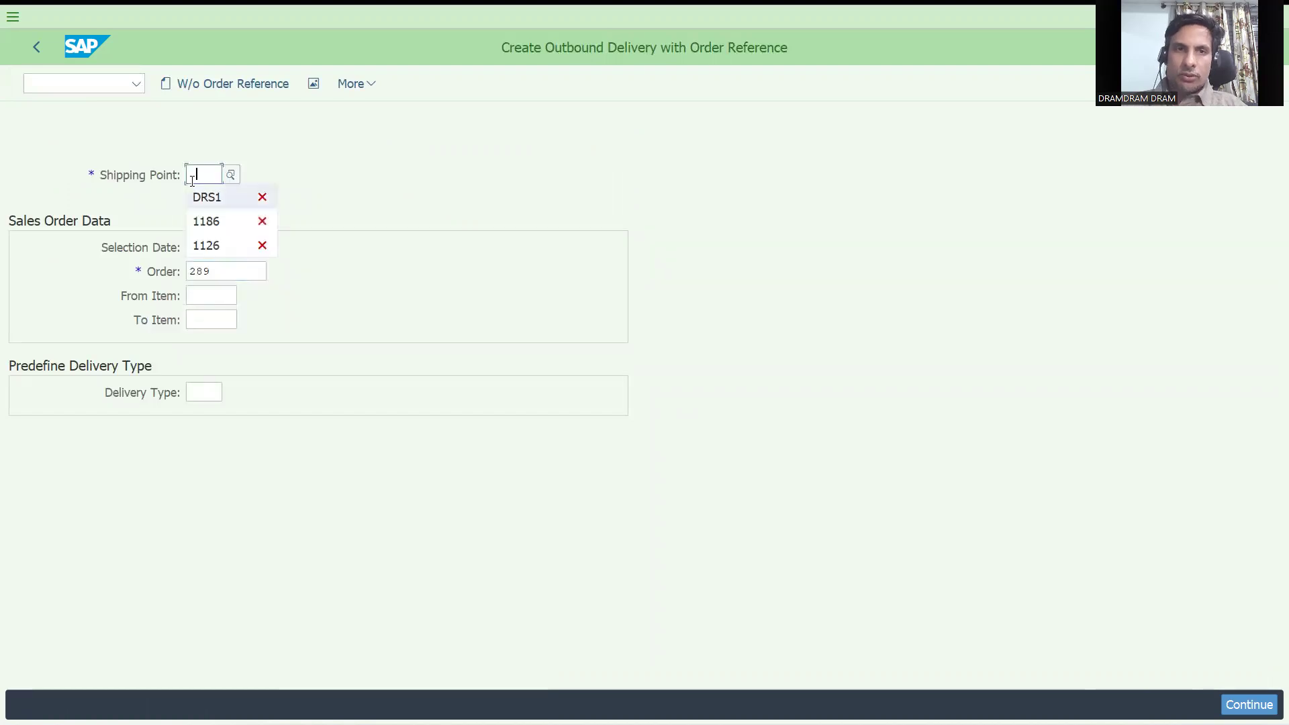
key(Return)
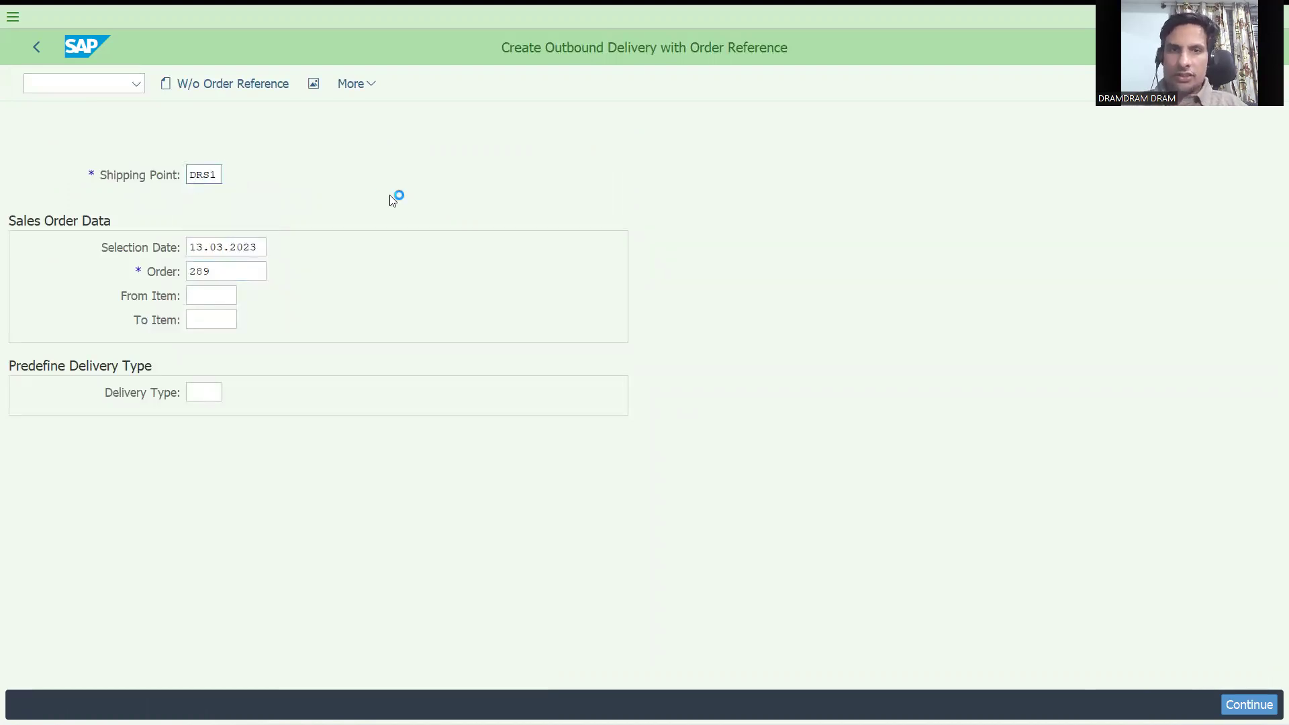
Leave the delivery log, continue the delivery, then open order 289 in VA02
click(41, 50)
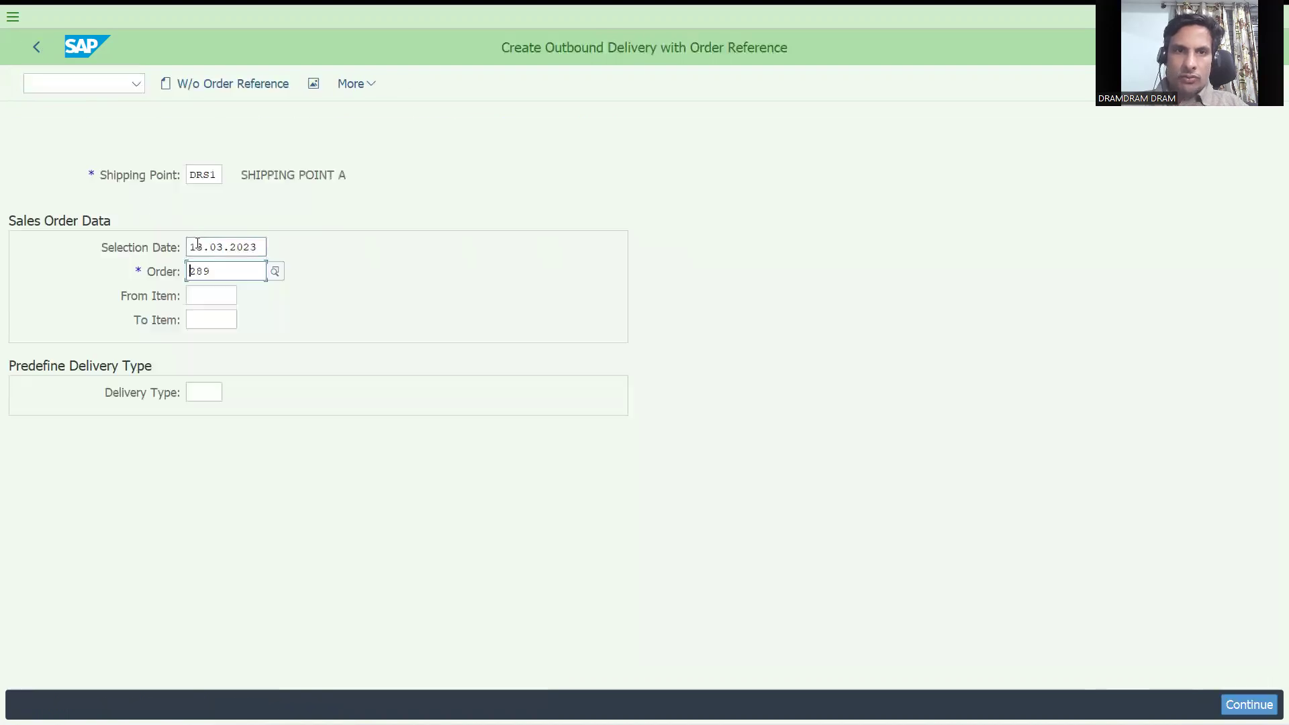
click(198, 247)
key(Return)
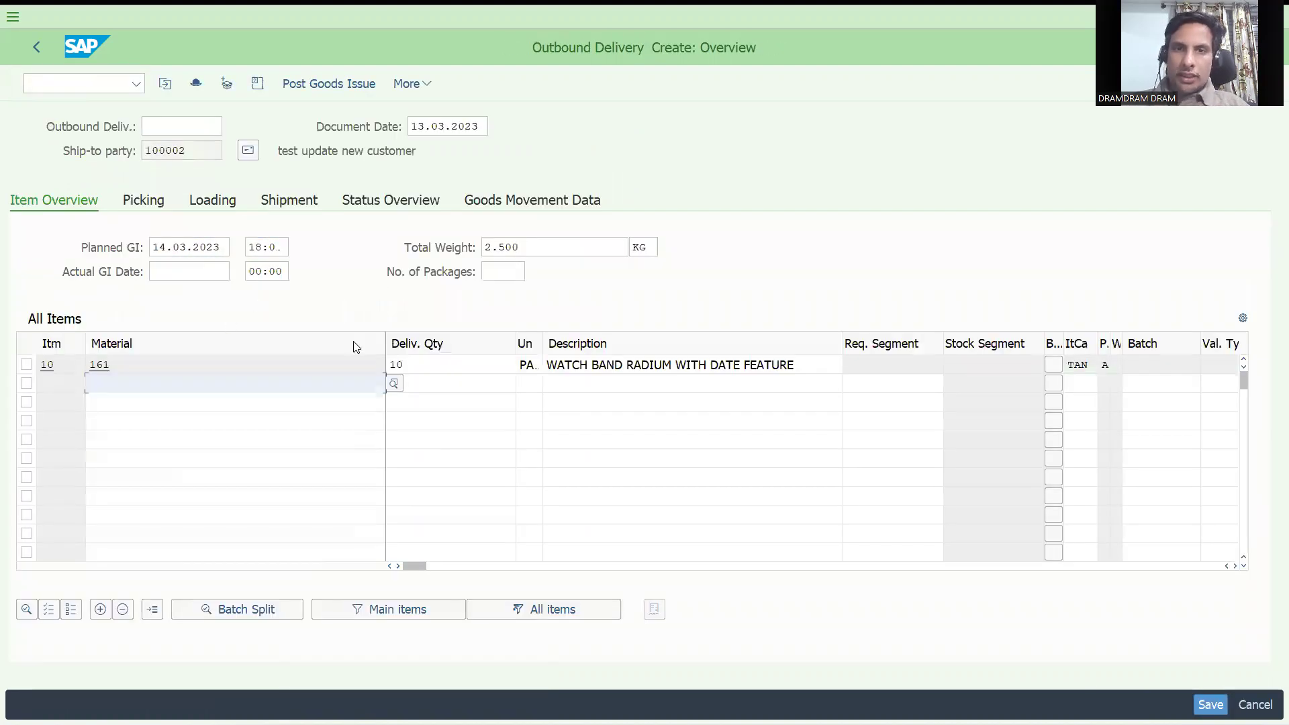
click(46, 78)
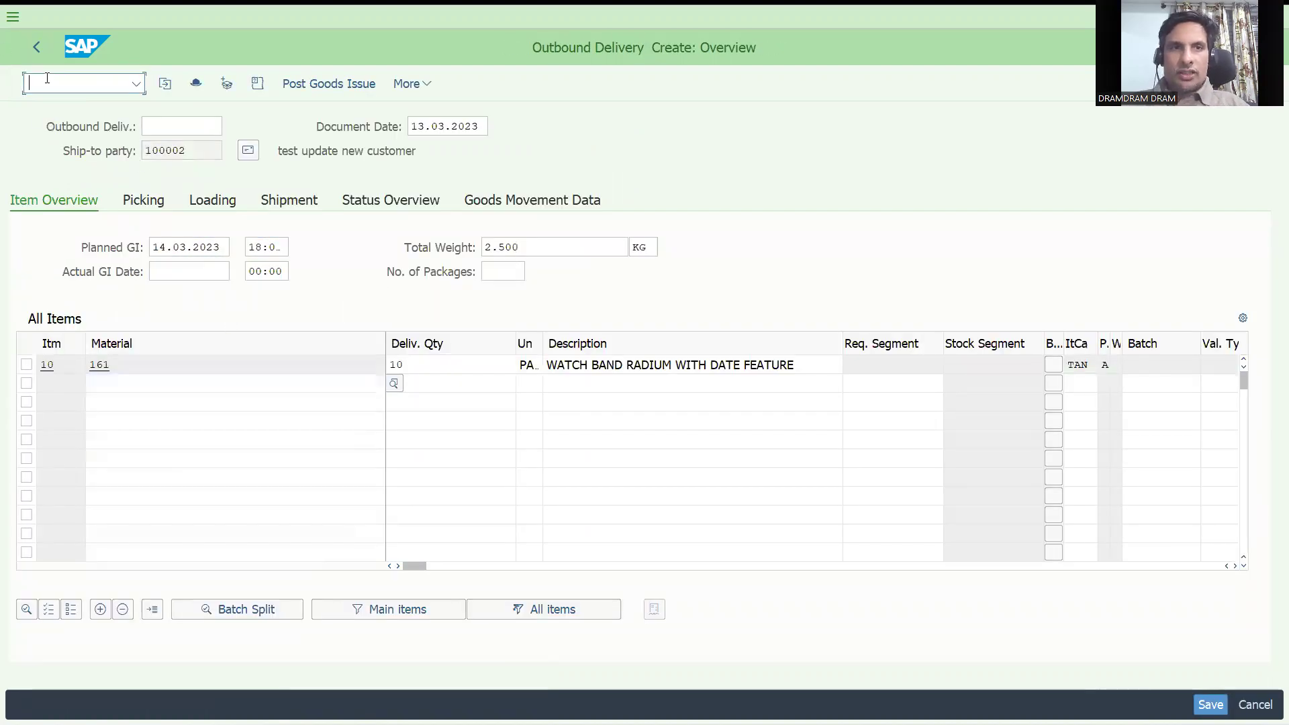
text(/NVA)
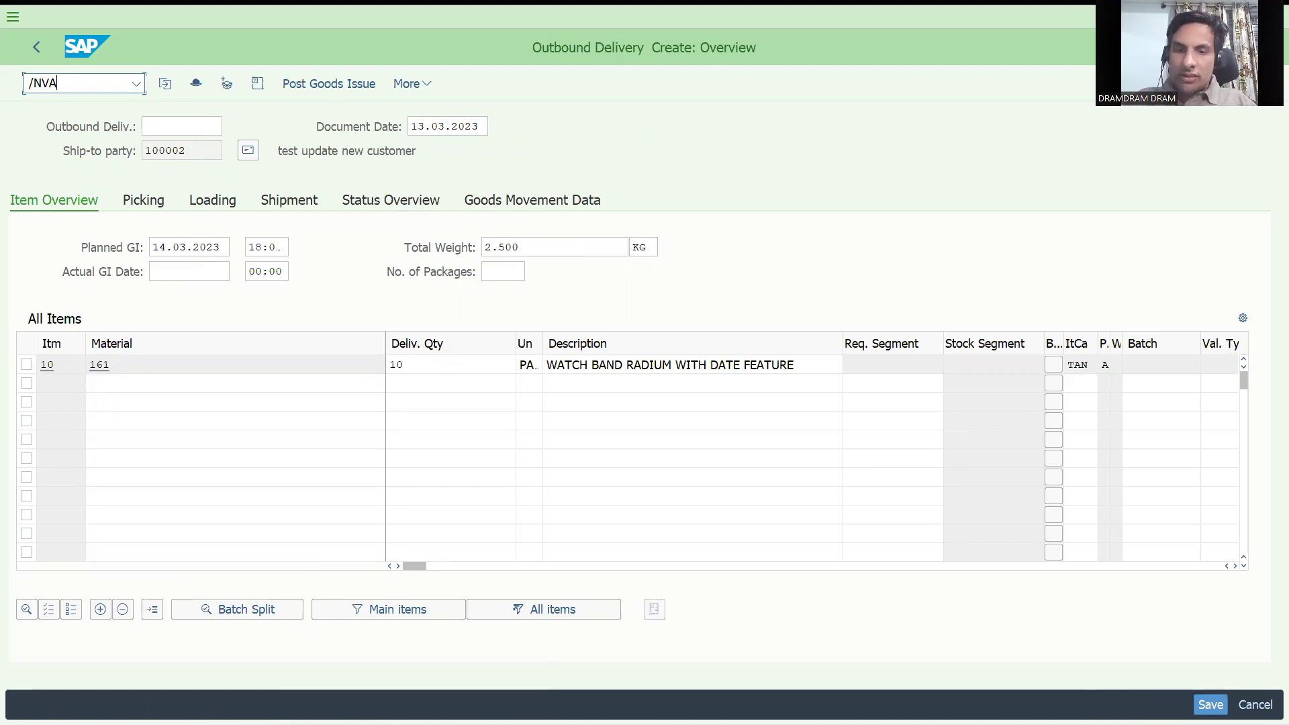
text(02)
key(Return)
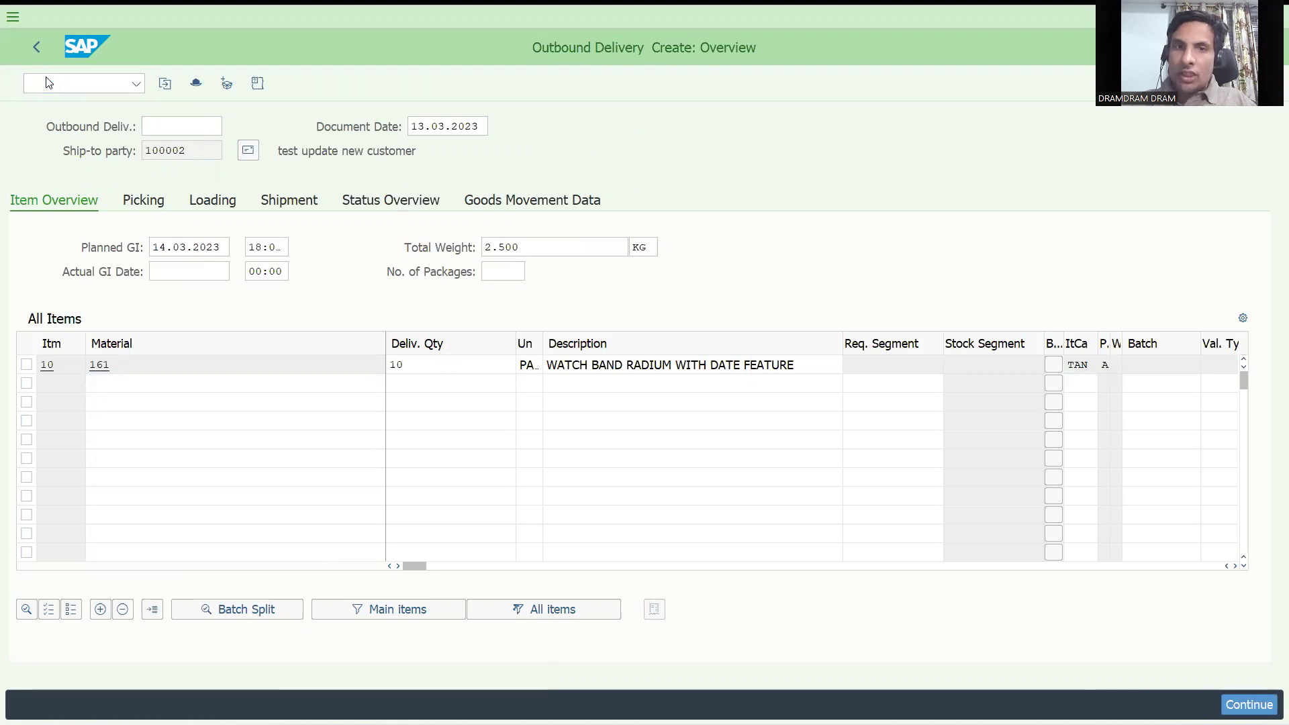
Set item 5 of order 289 to rejection reason Z1 BLOCKING STOCK
key(Return)
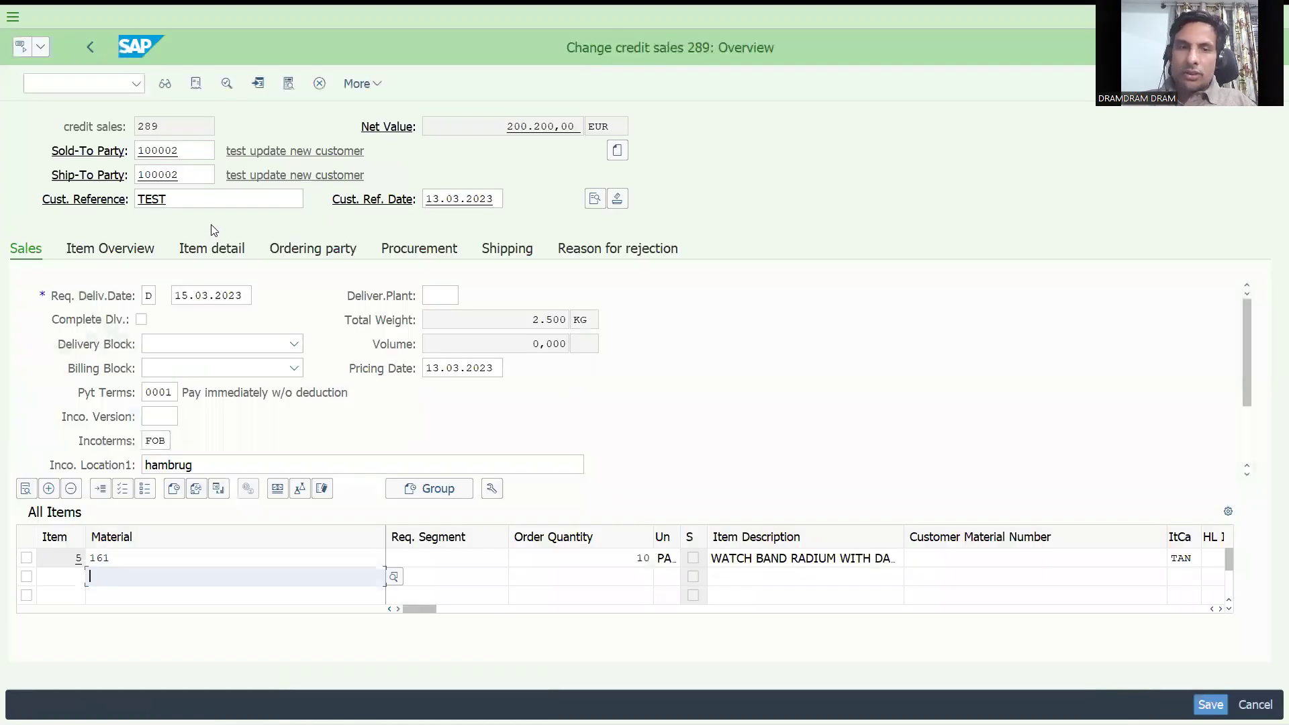
double_click(245, 560)
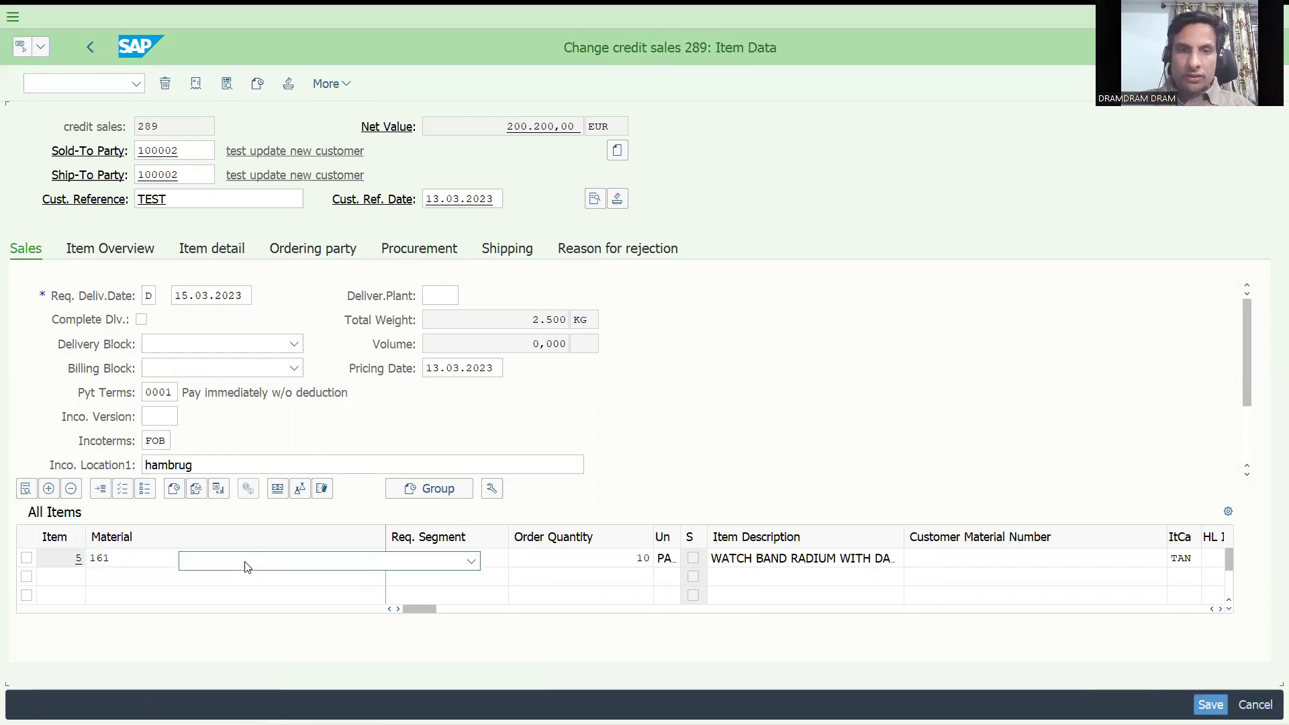
click(437, 566)
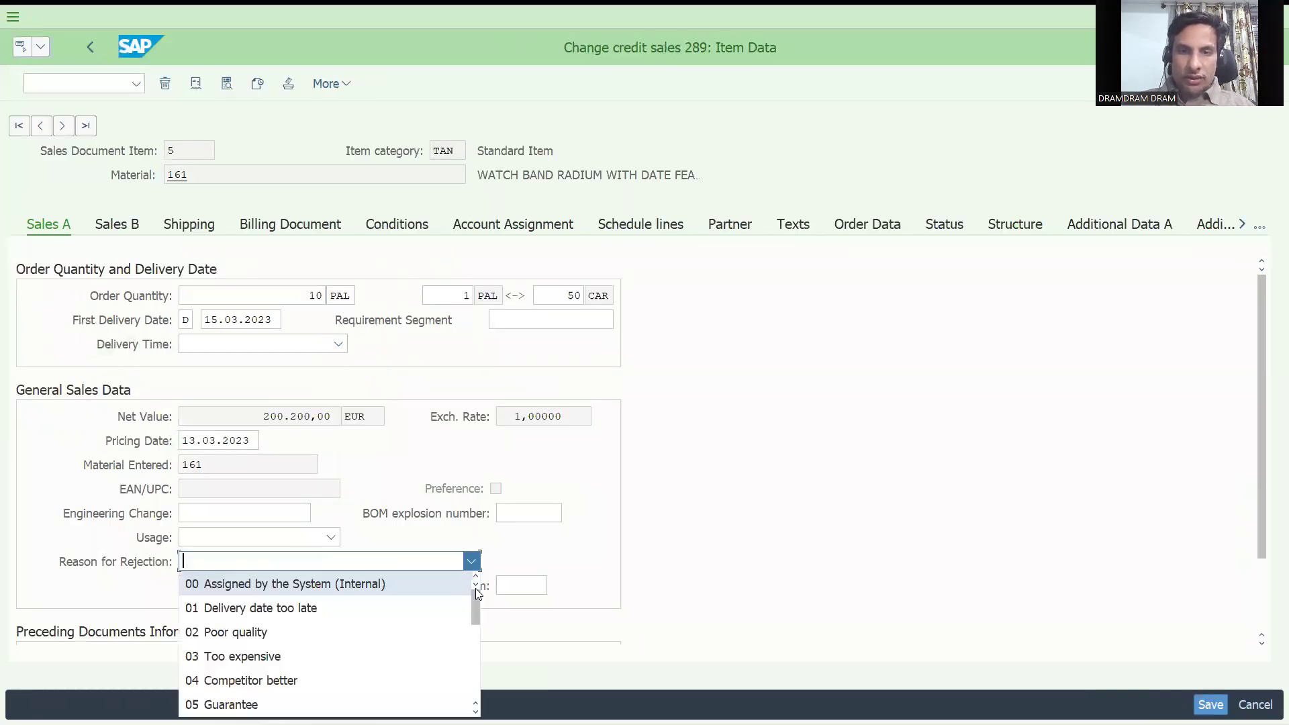
drag(477, 596, 475, 692)
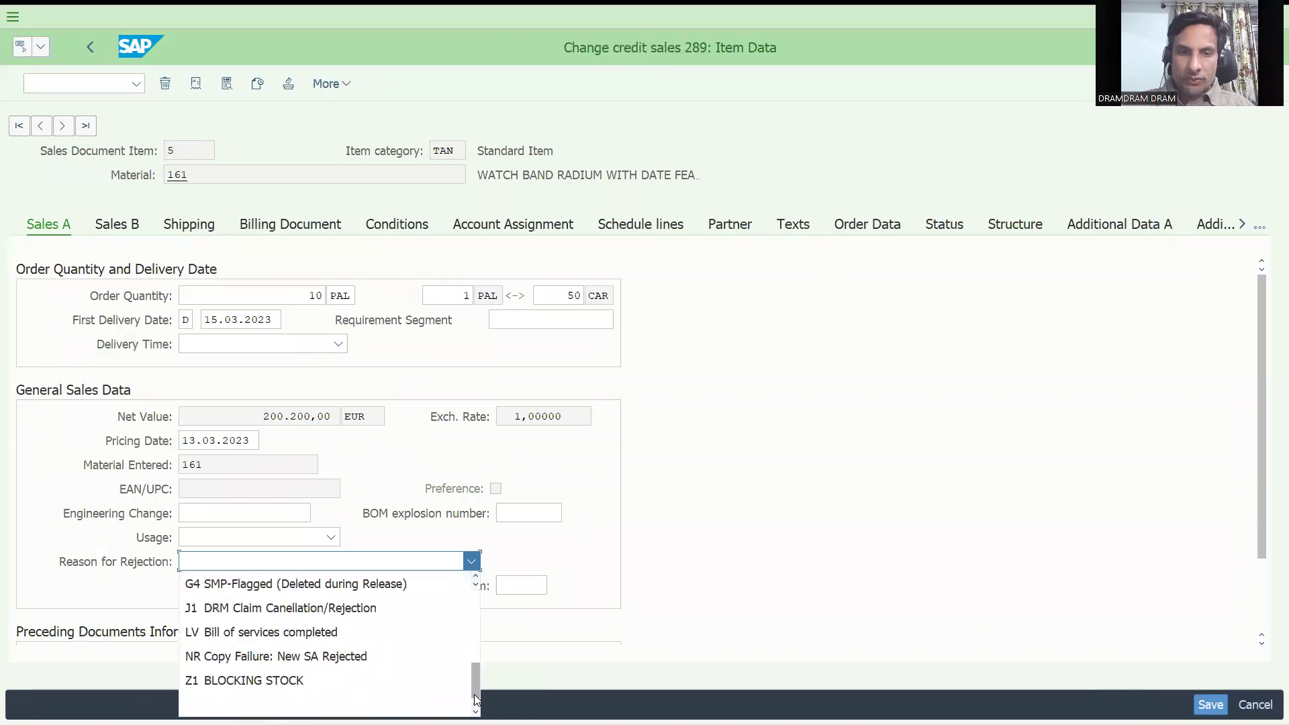
click(358, 685)
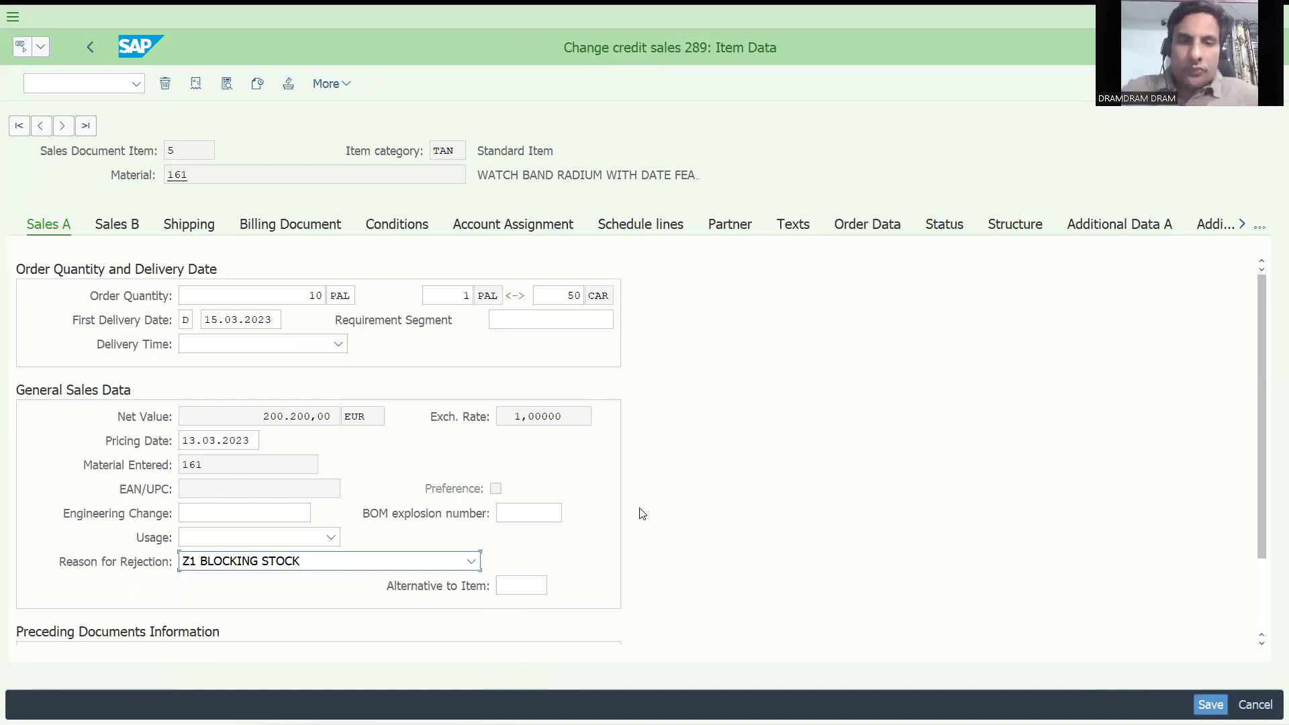
Save the rejection, retry delivering order 289 in VL01N, then return to VA02
key(ctrl+s)
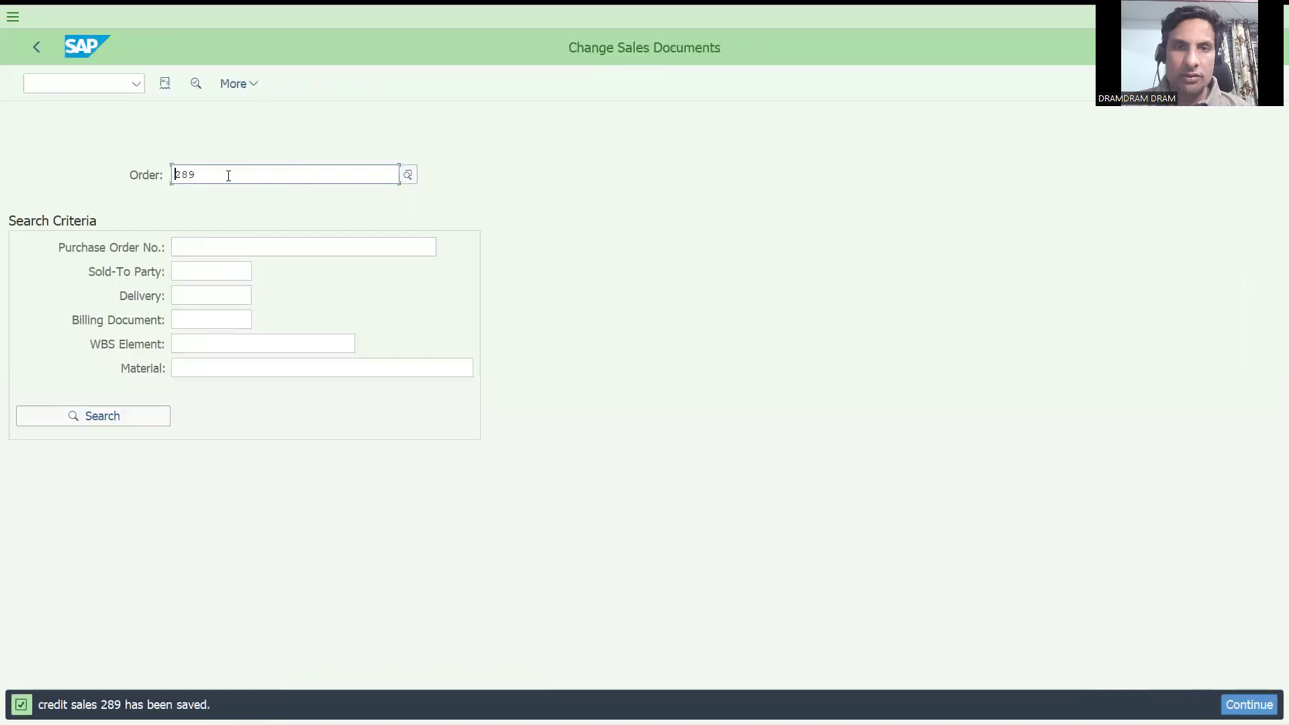
click(68, 80)
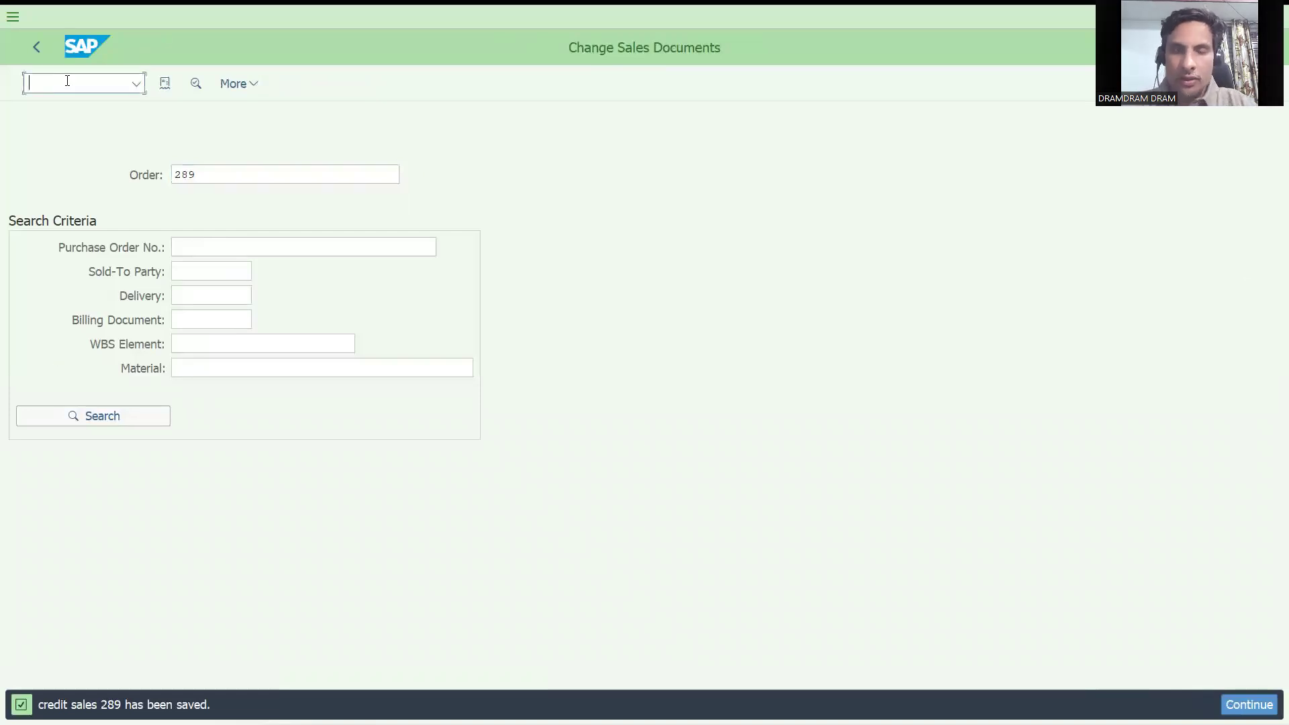
text(/NVL01N)
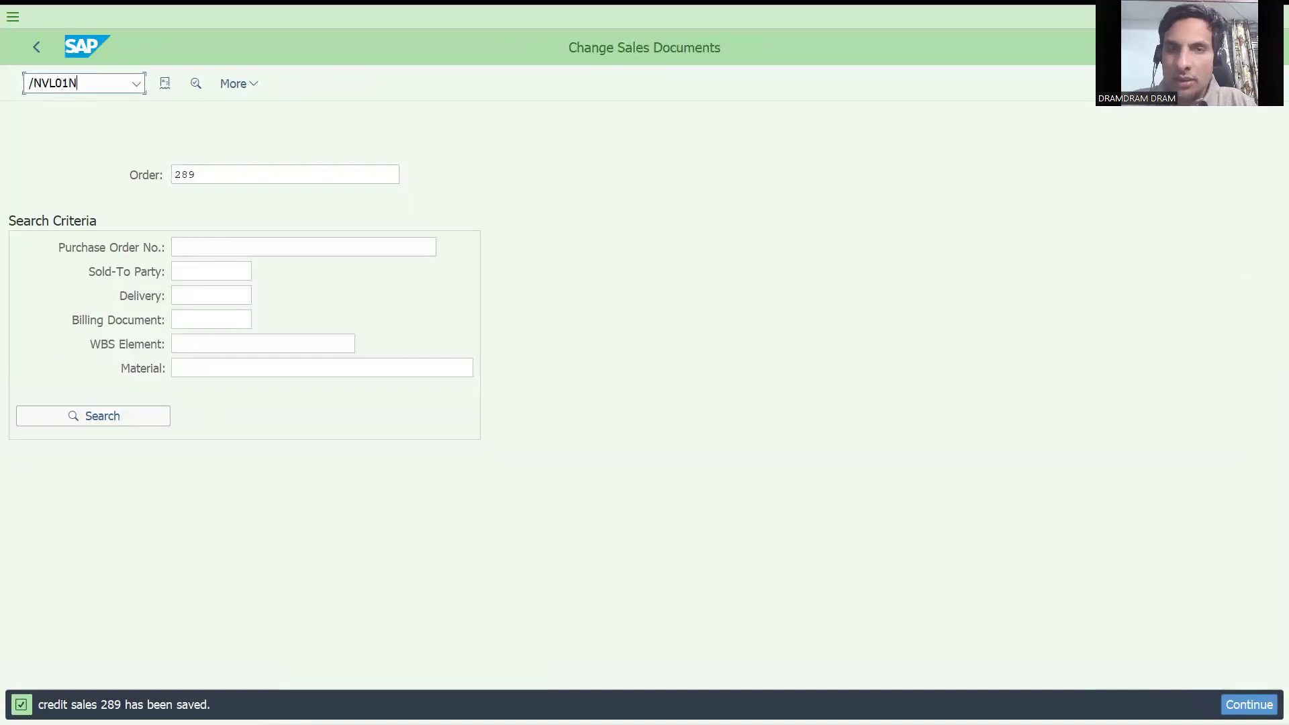
key(Return)
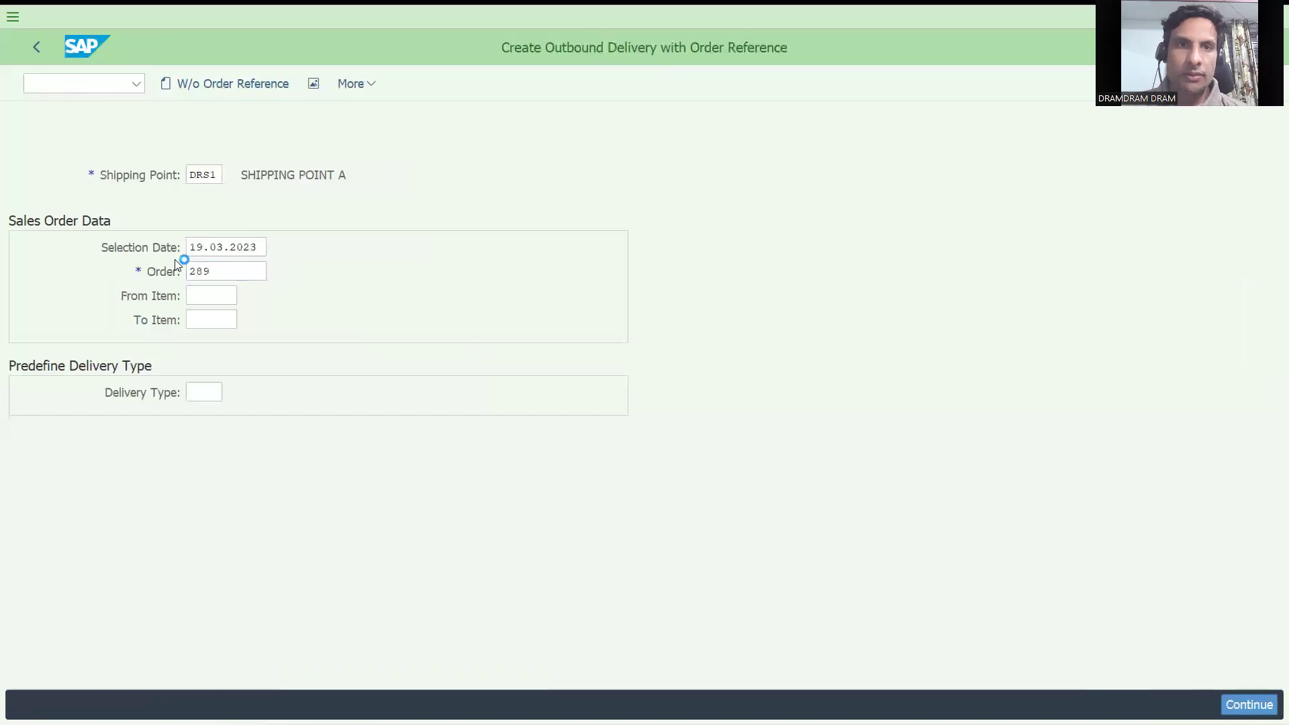
key(Return)
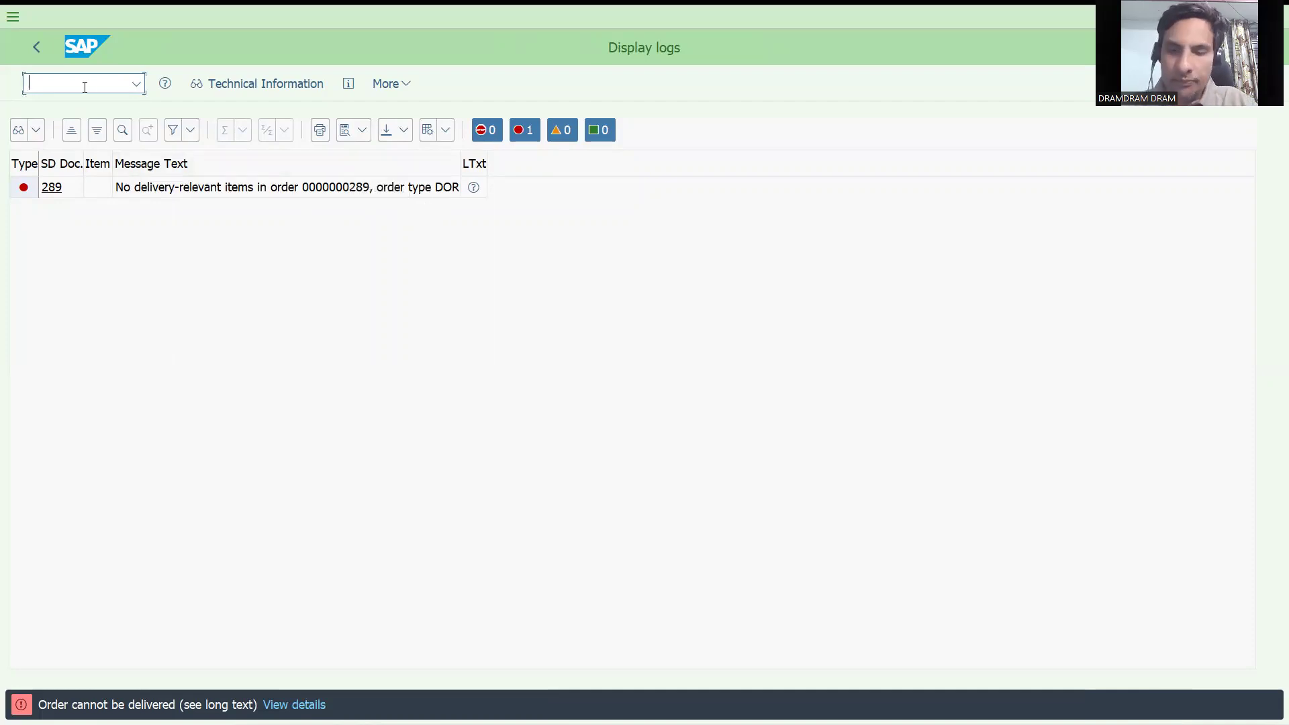
text(/NVA)
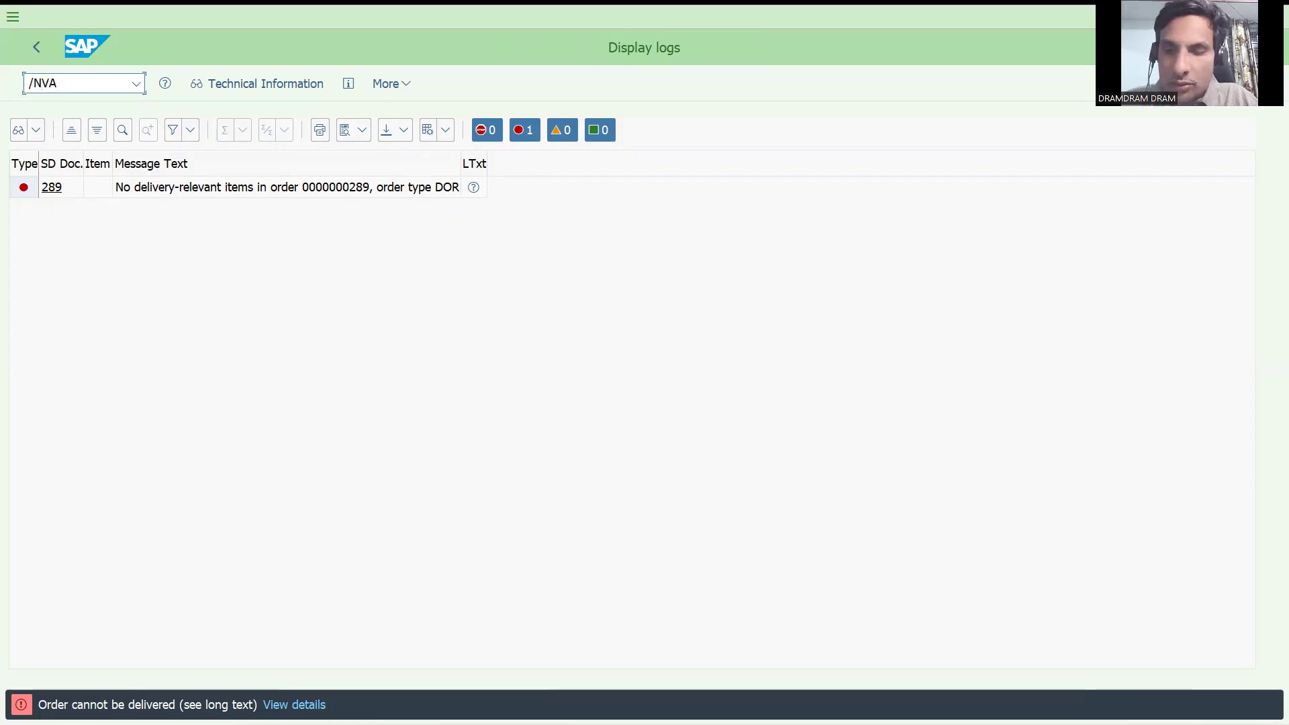
text(02)
key(Return)
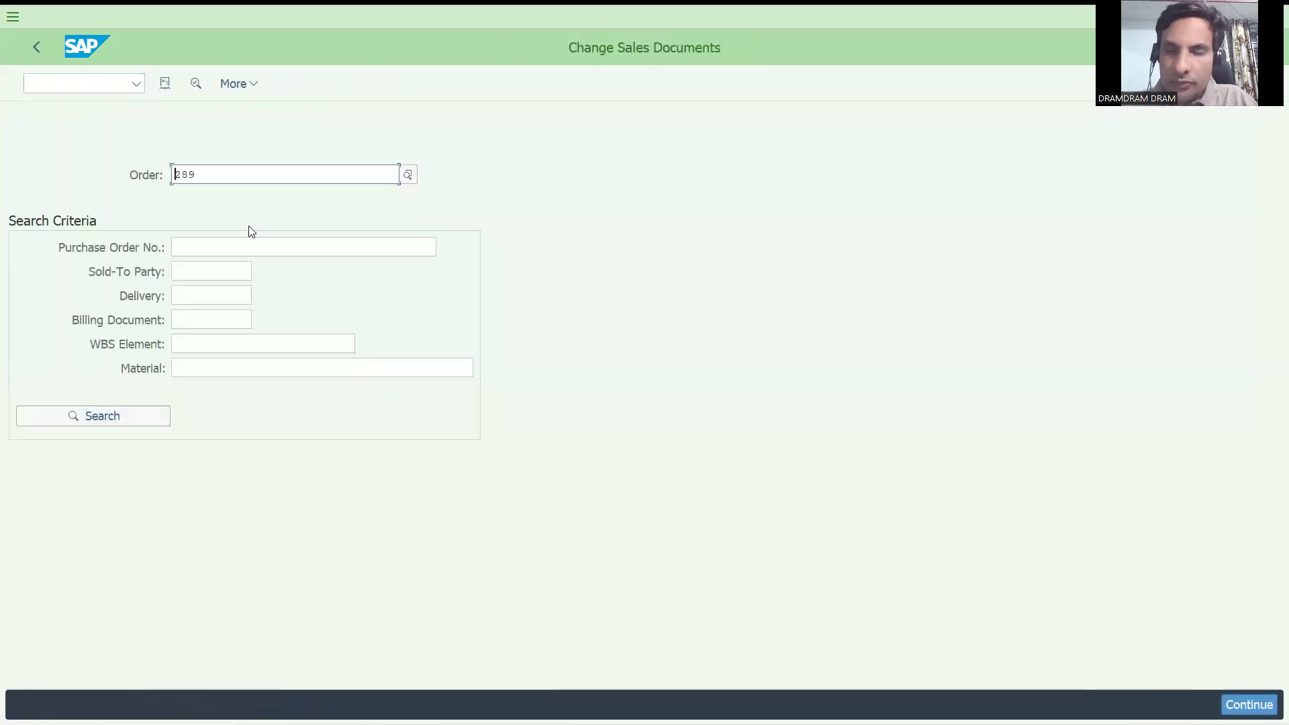
Open order 289 and view item 5's rejection reason Z1 BLOCKING STOCK in its dropdown
key(Return)
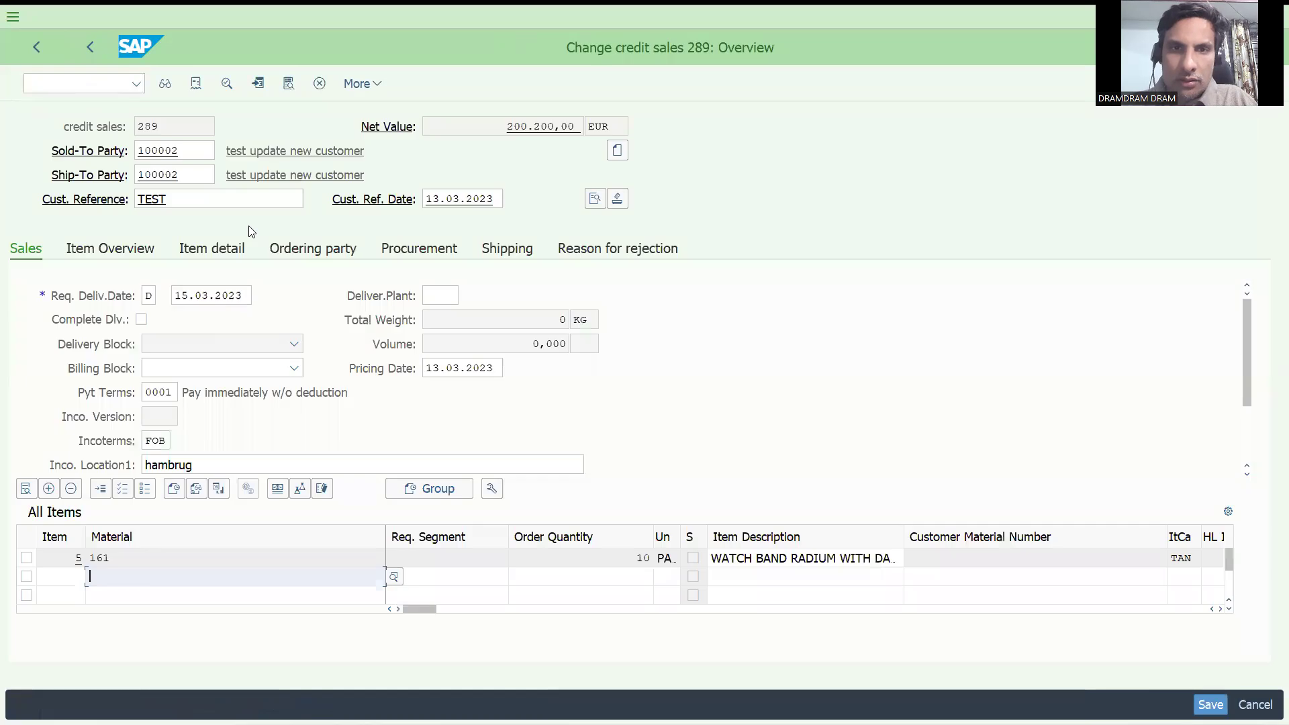
click(589, 252)
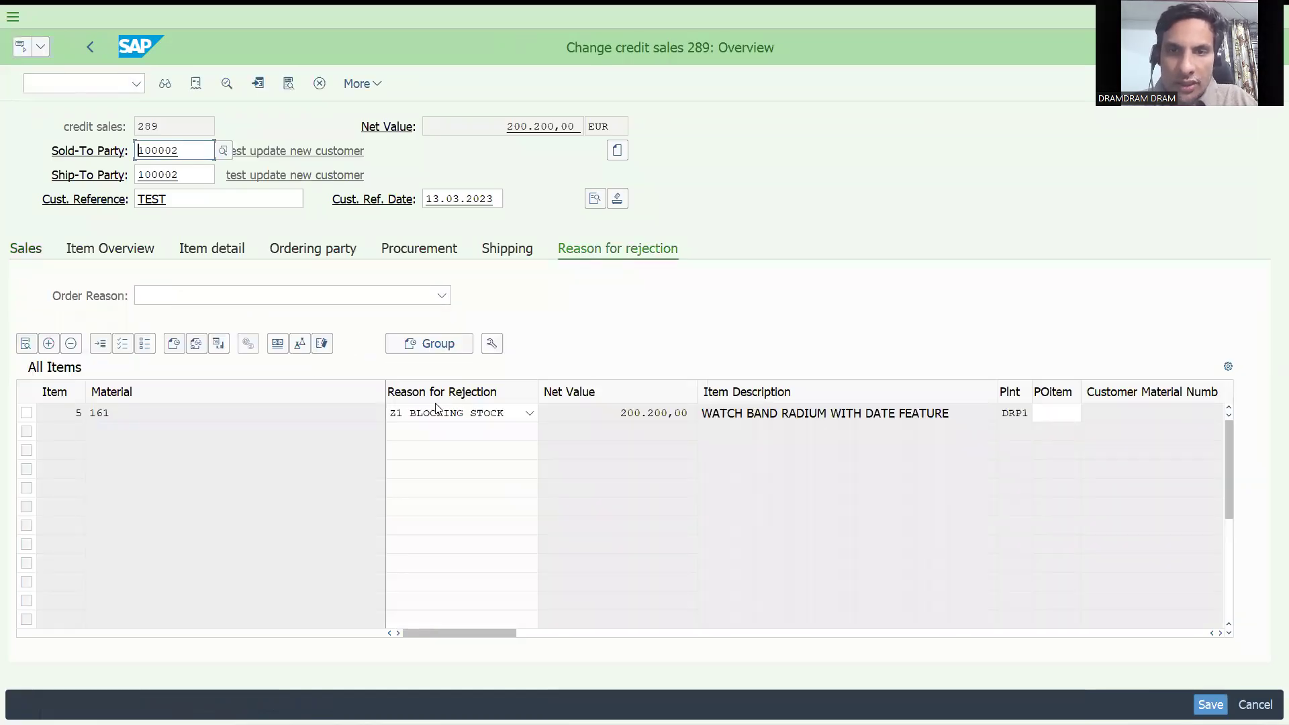
click(479, 414)
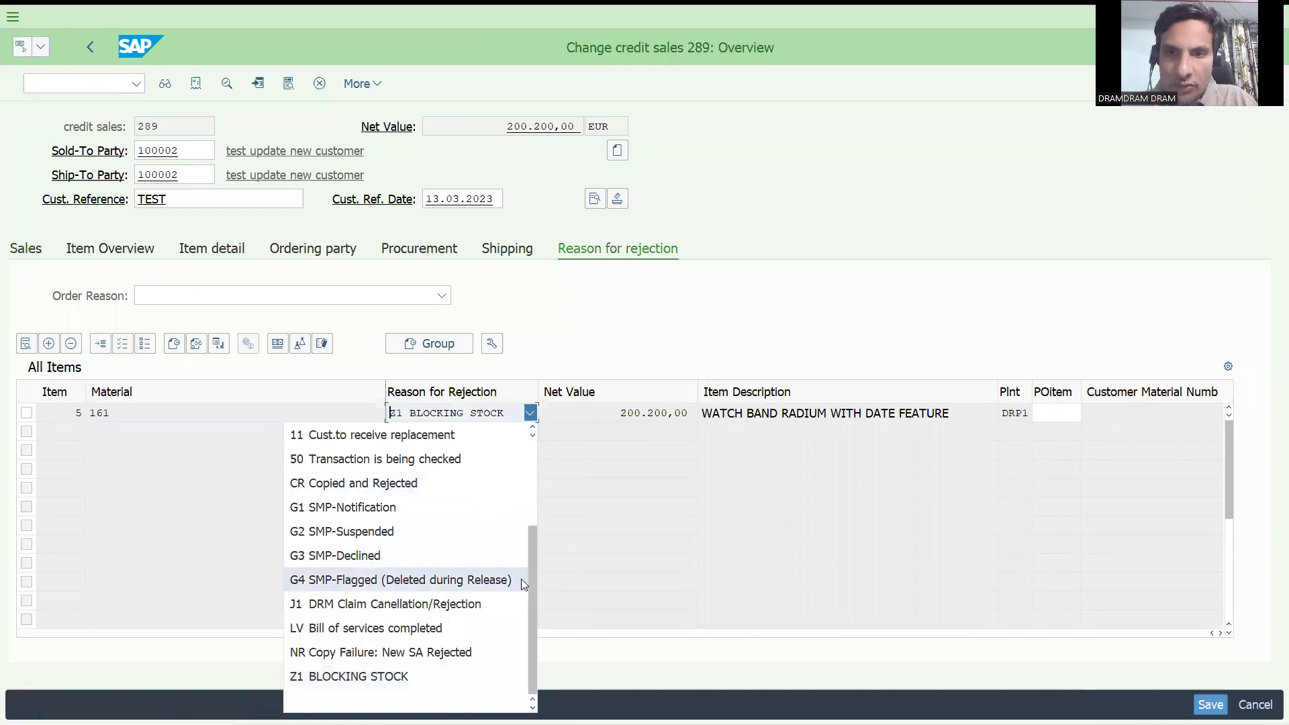
mouse_move(529, 615)
mouse_down()
mouse_move(532, 492)
mouse_move(540, 605)
mouse_up()
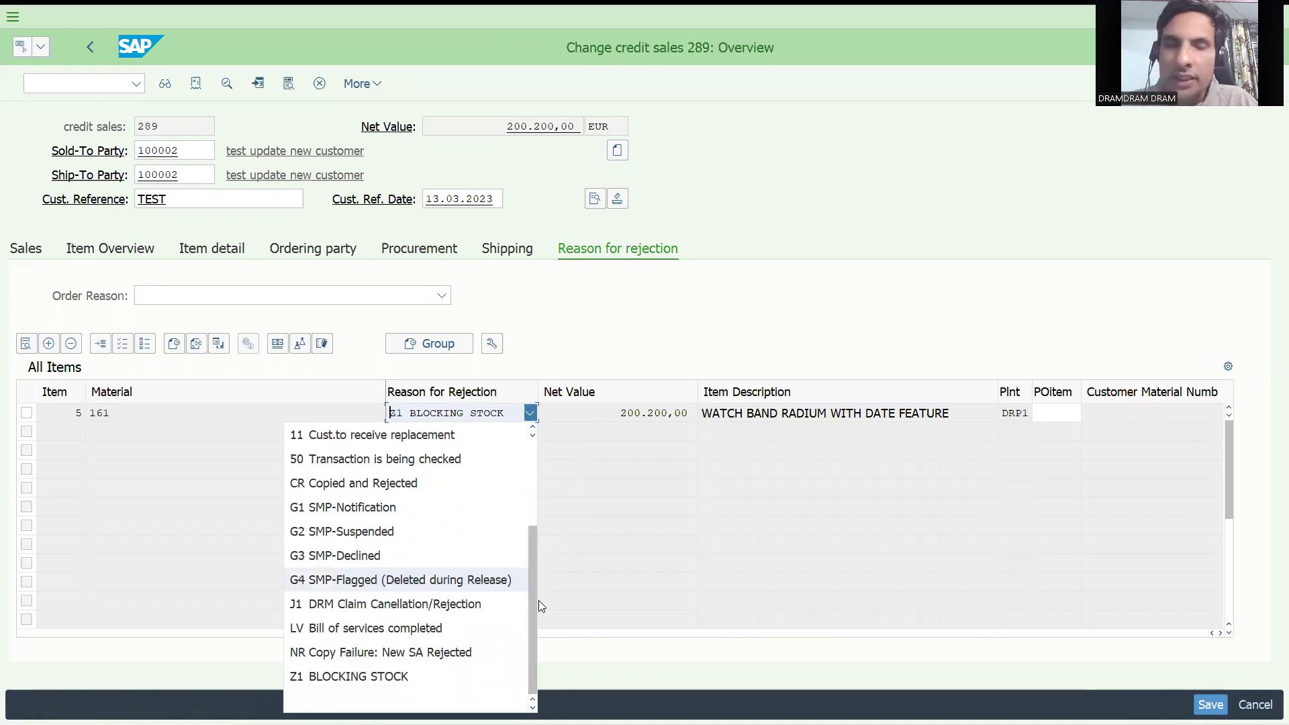
click(67, 83)
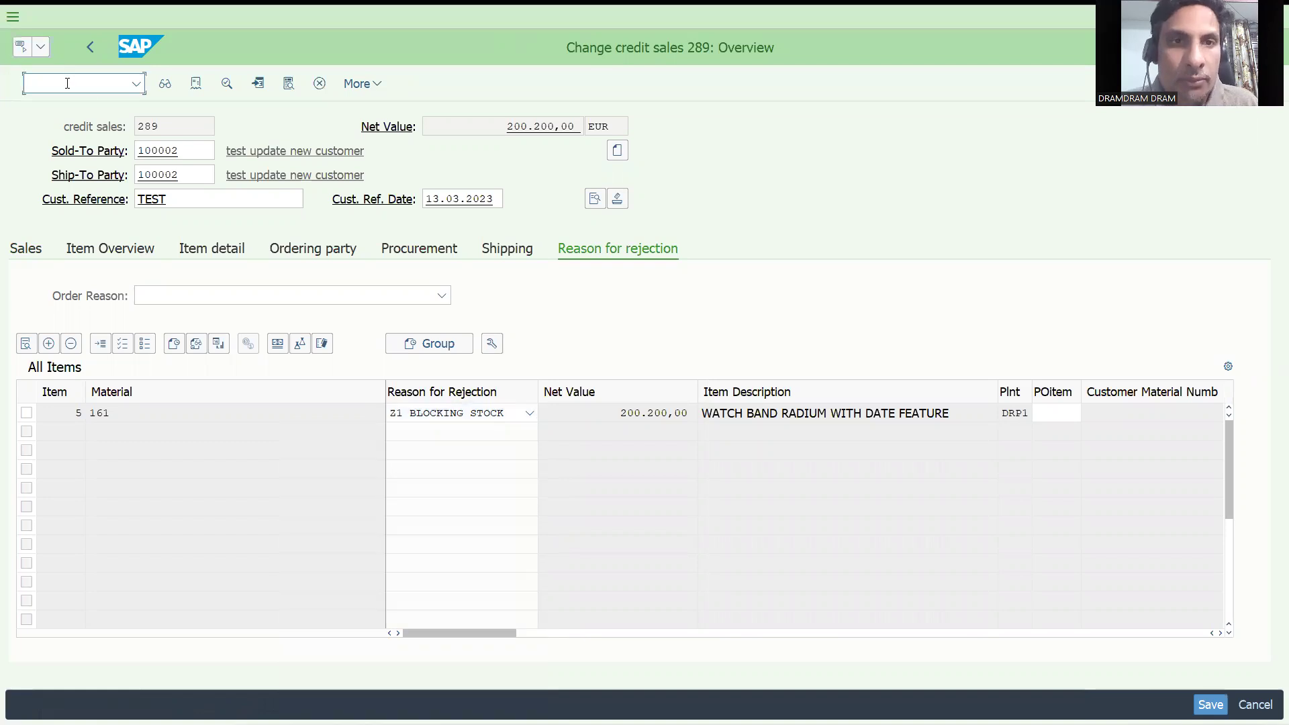
text(/)
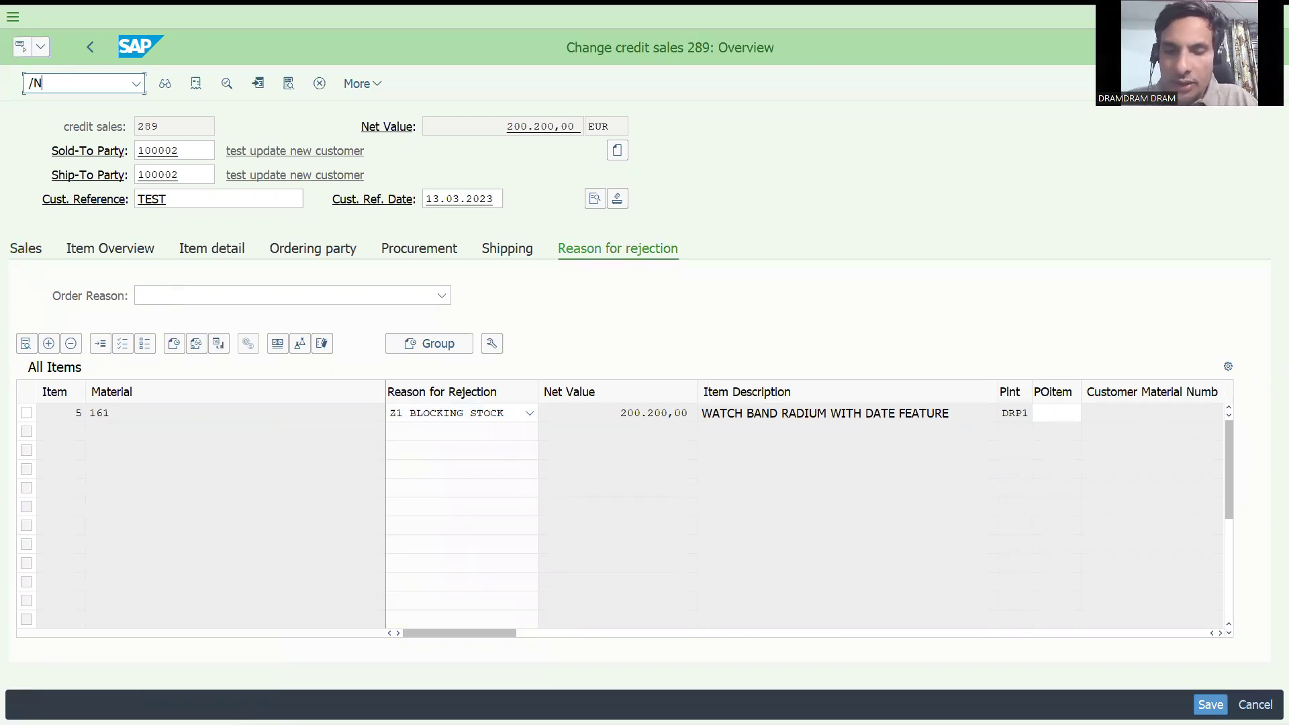
key(BackSpace)
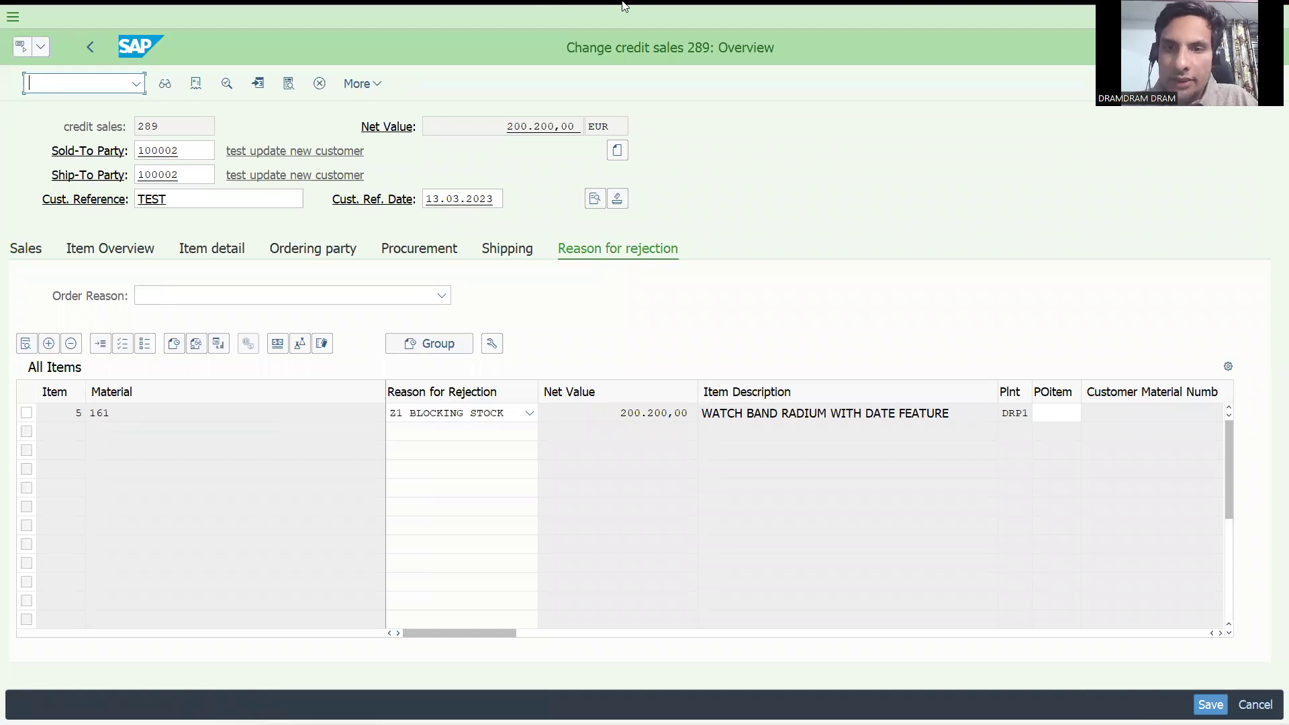
Return to the customizing session and open rejection reason assignment by document type and sales org
click(622, 6)
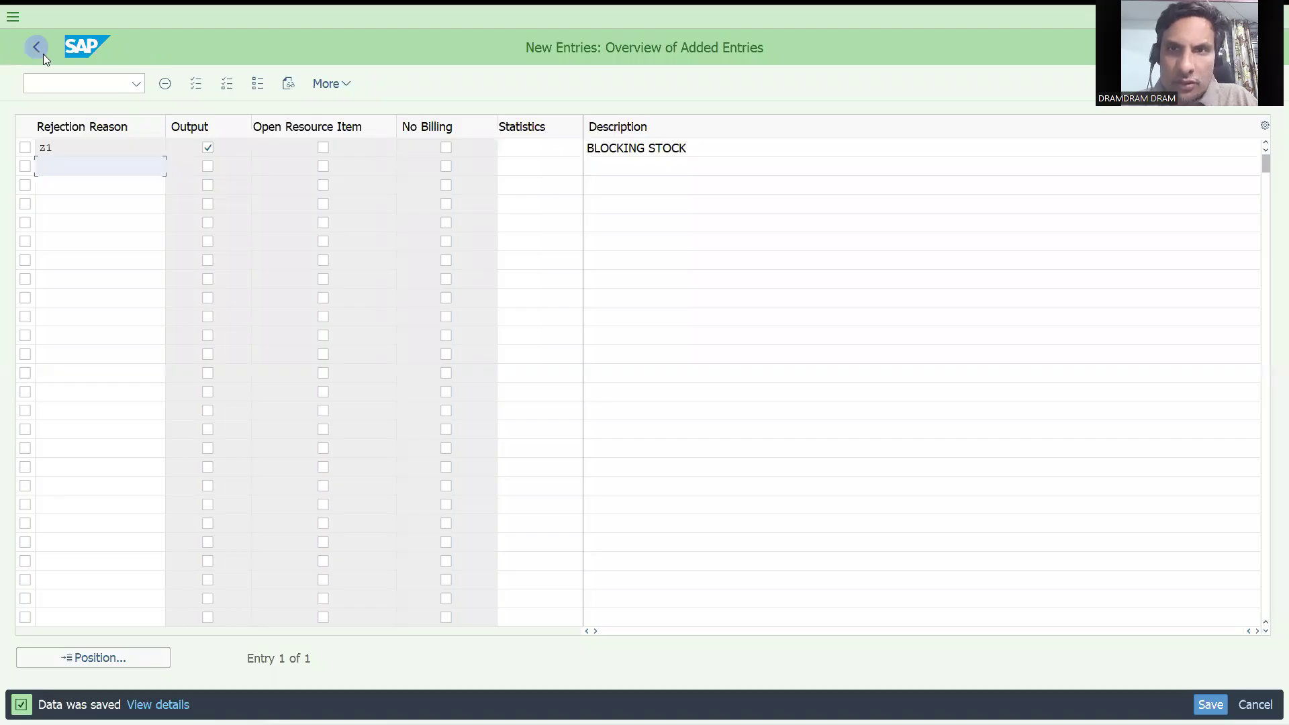
click(37, 47)
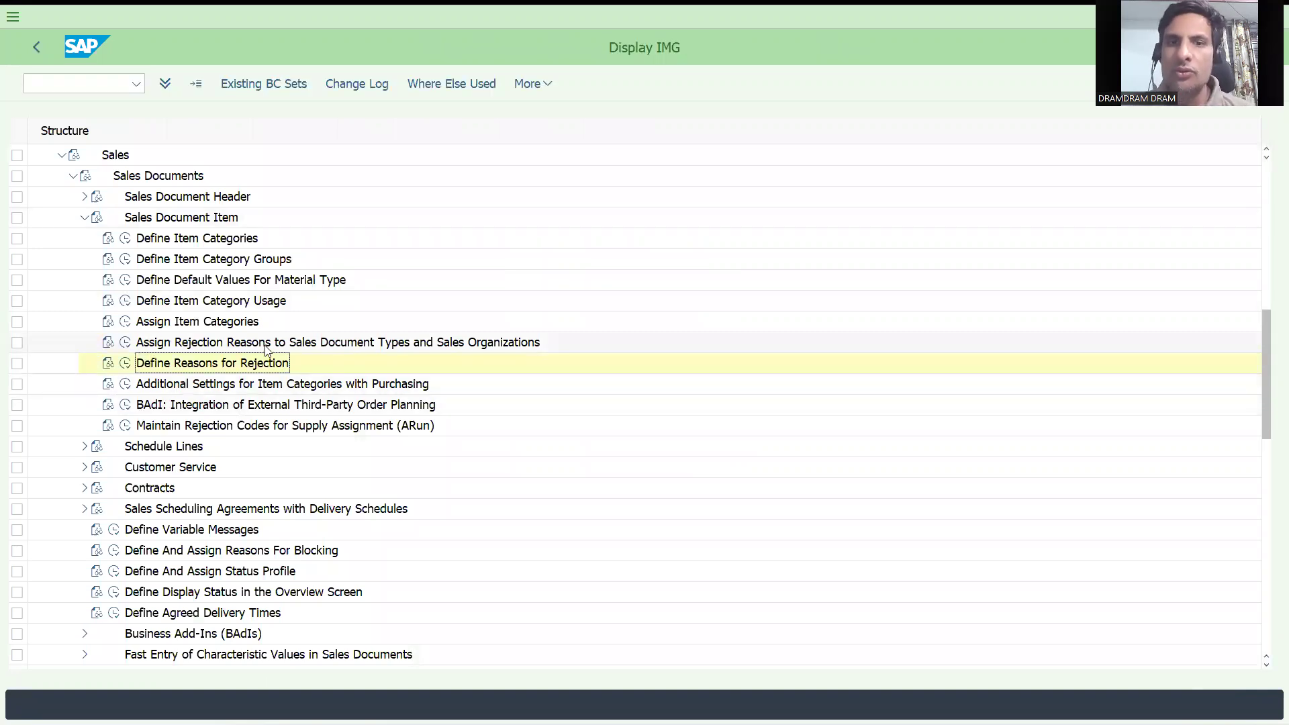
click(121, 345)
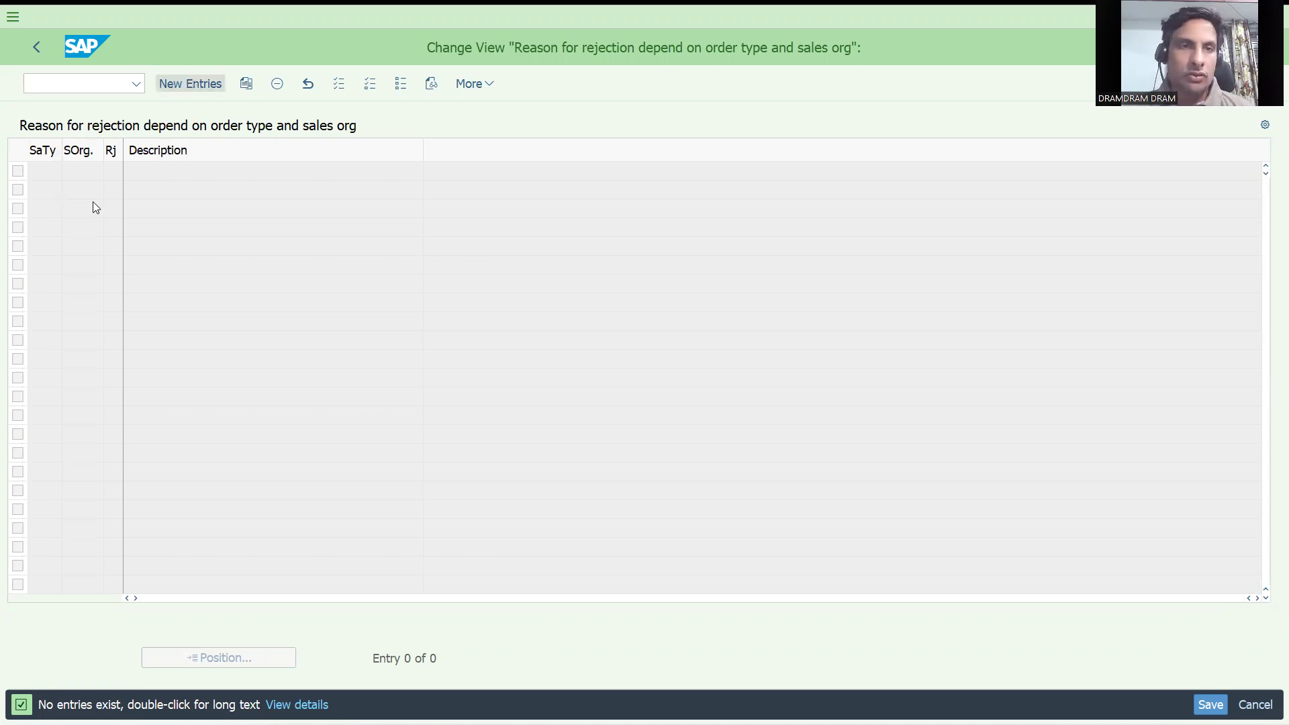
text(DO)
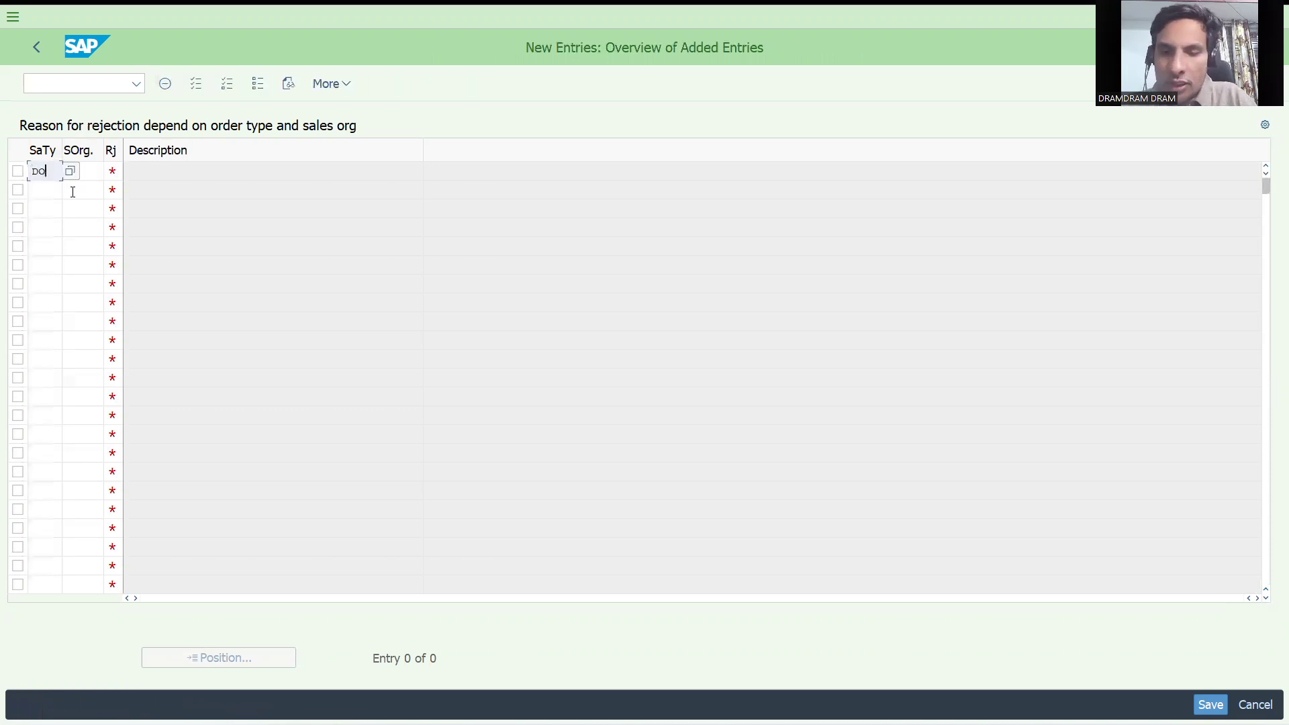
text(R)
Assign Z1 BLOCKING STOCK to DOR/DRT1, then enter DOR and DRT1 in a second row
key(Tab)
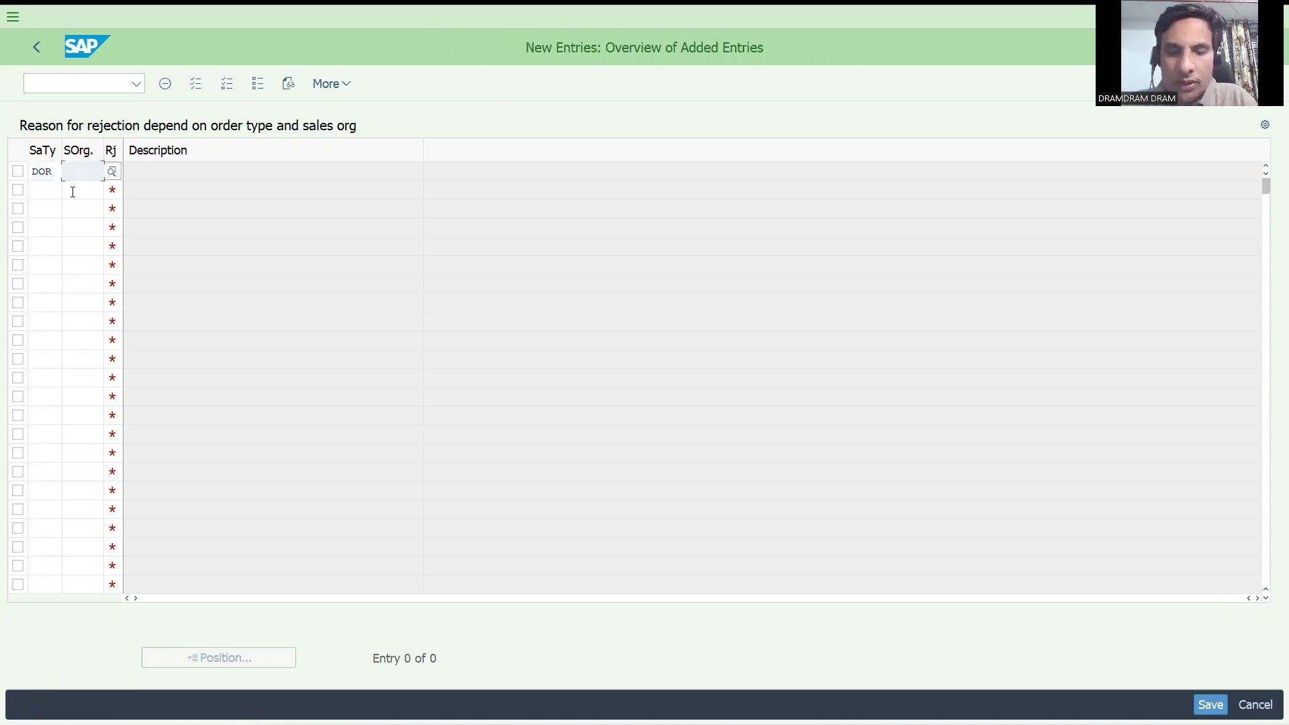
text(DRT1)
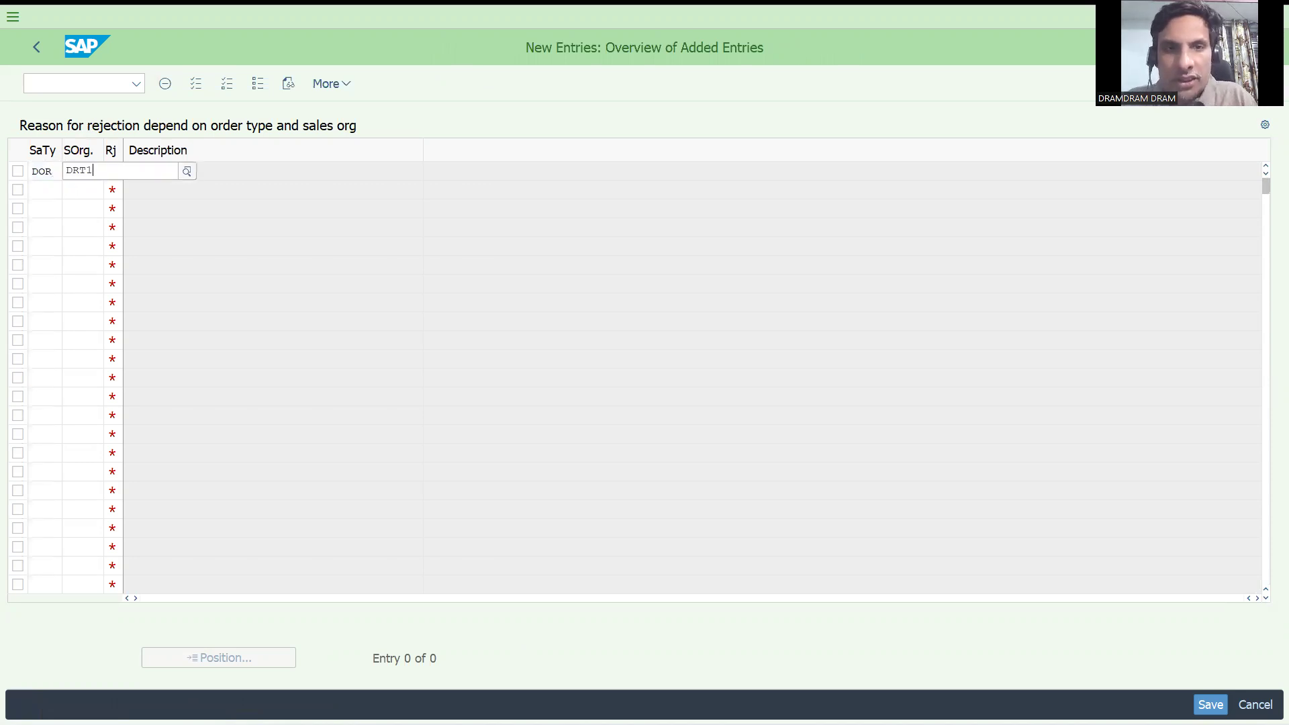
key(Tab)
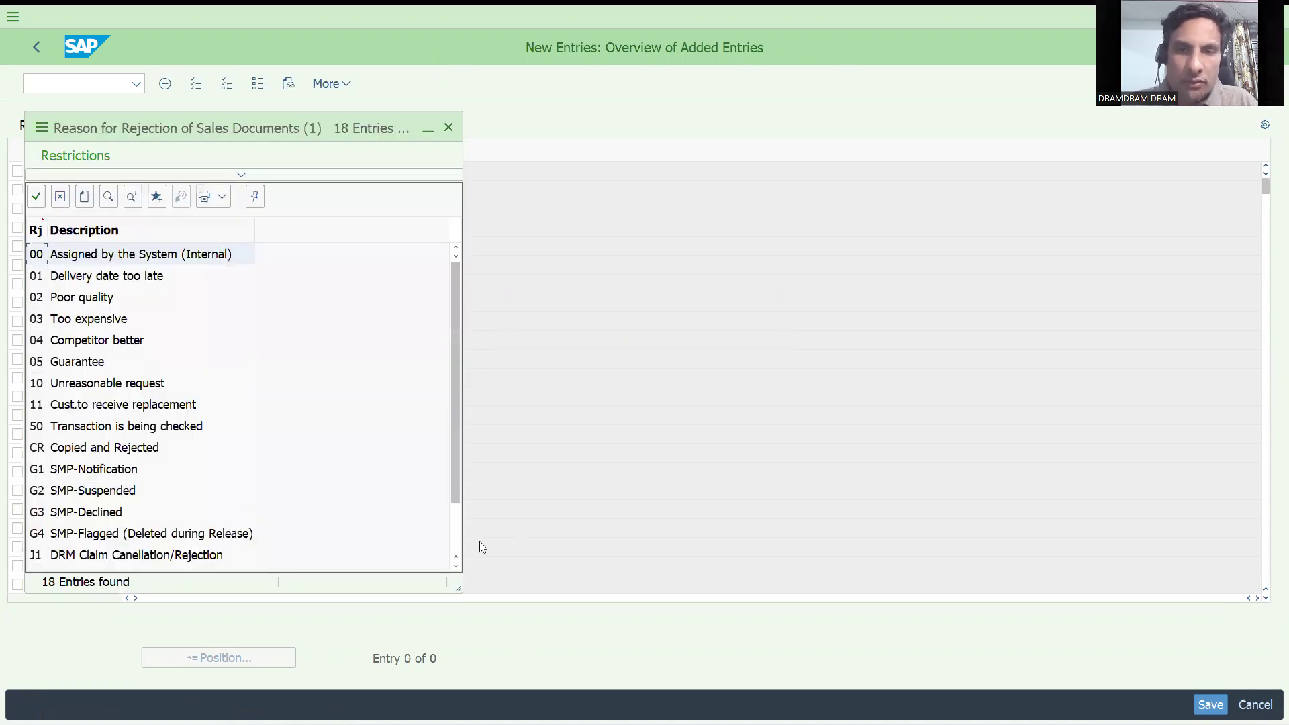
scroll(458, 543, down, 2)
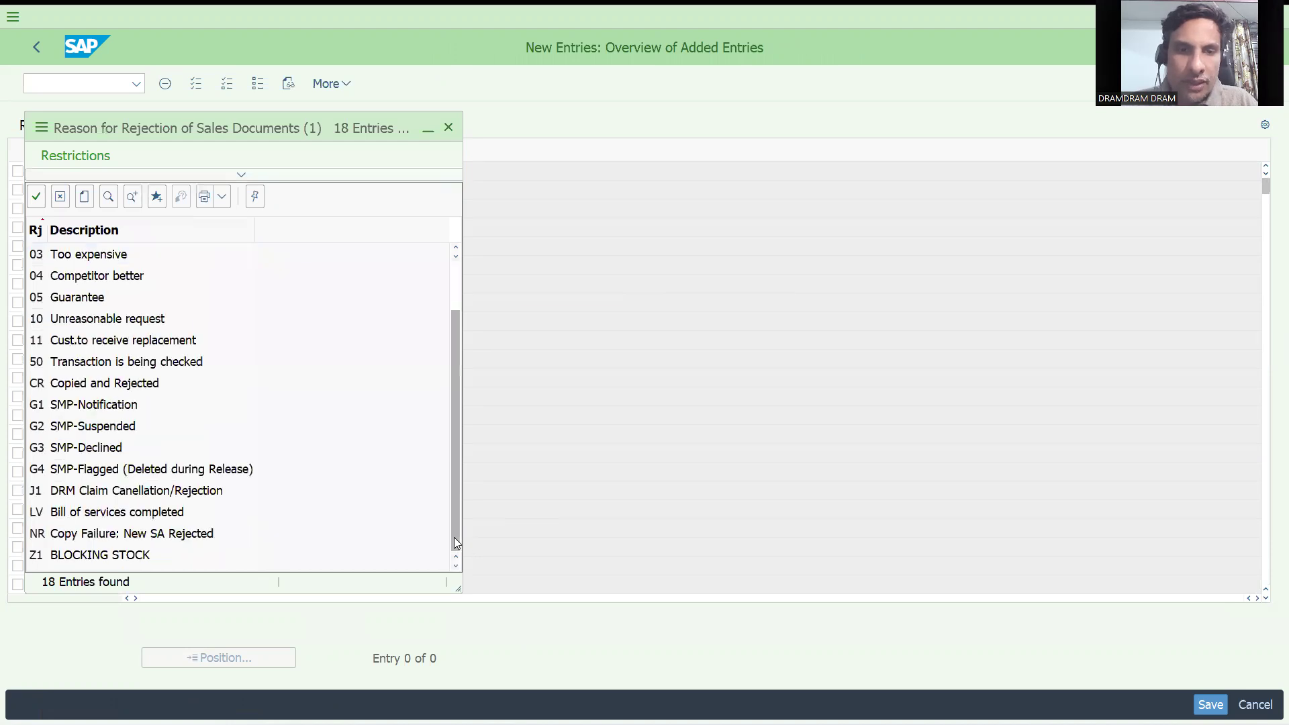
click(104, 556)
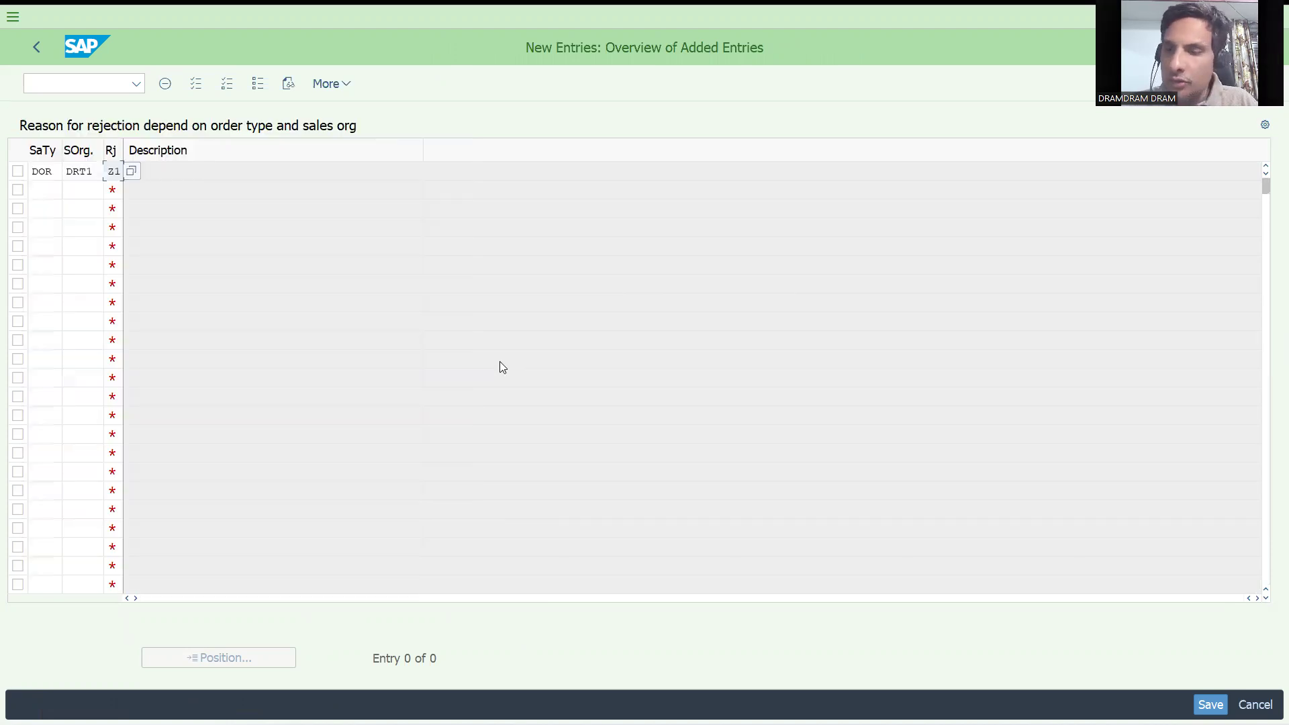
key(Return)
text(D)
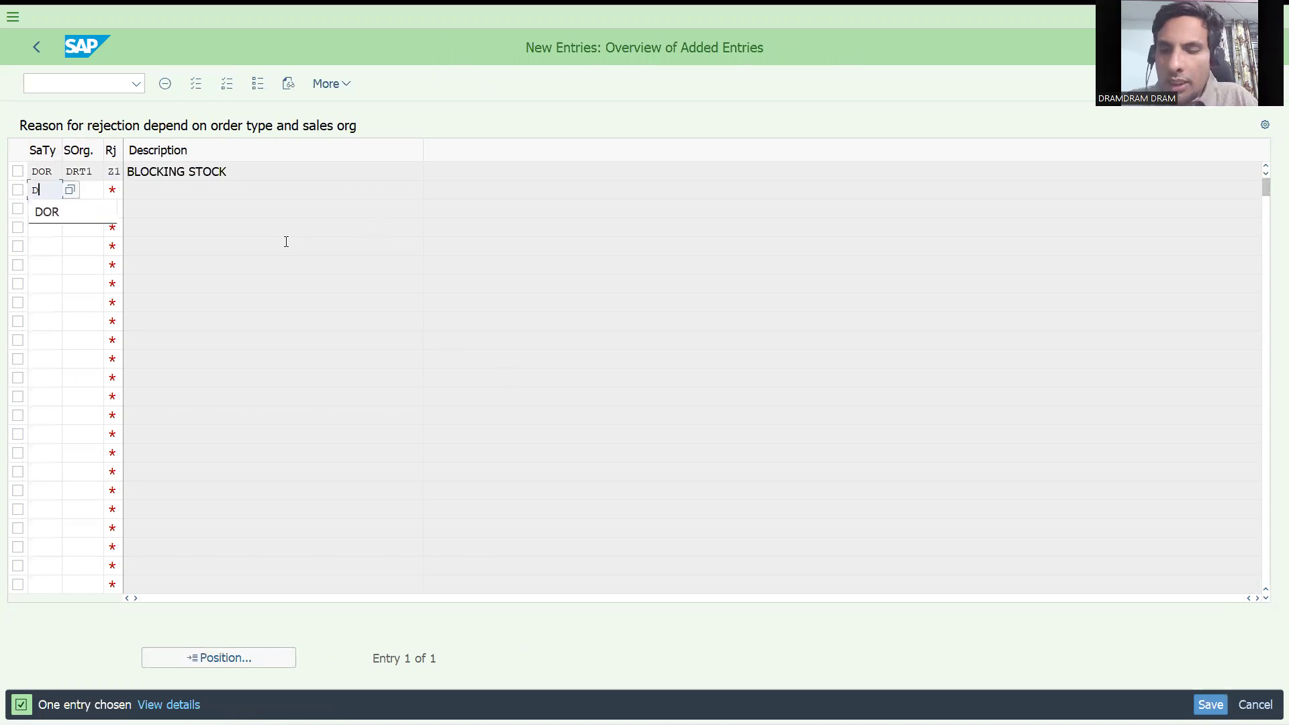
text(OR)
key(Tab)
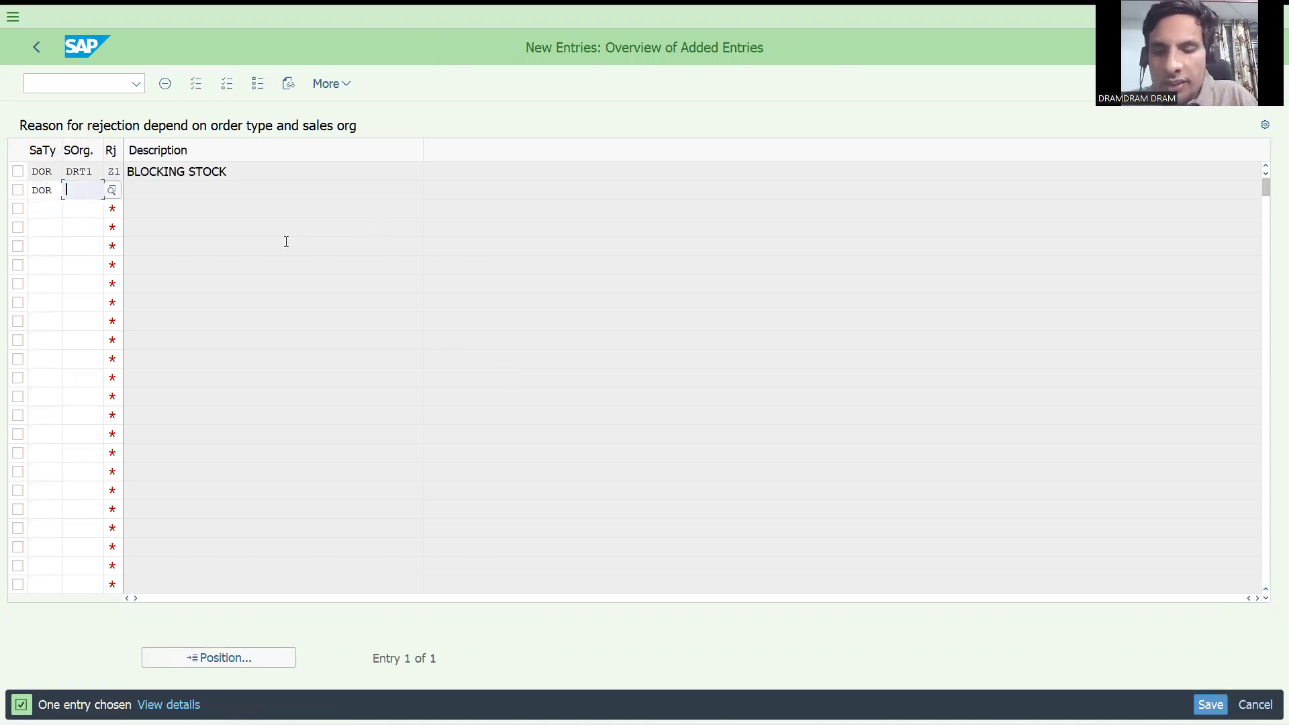
text(DRT1)
key(Tab)
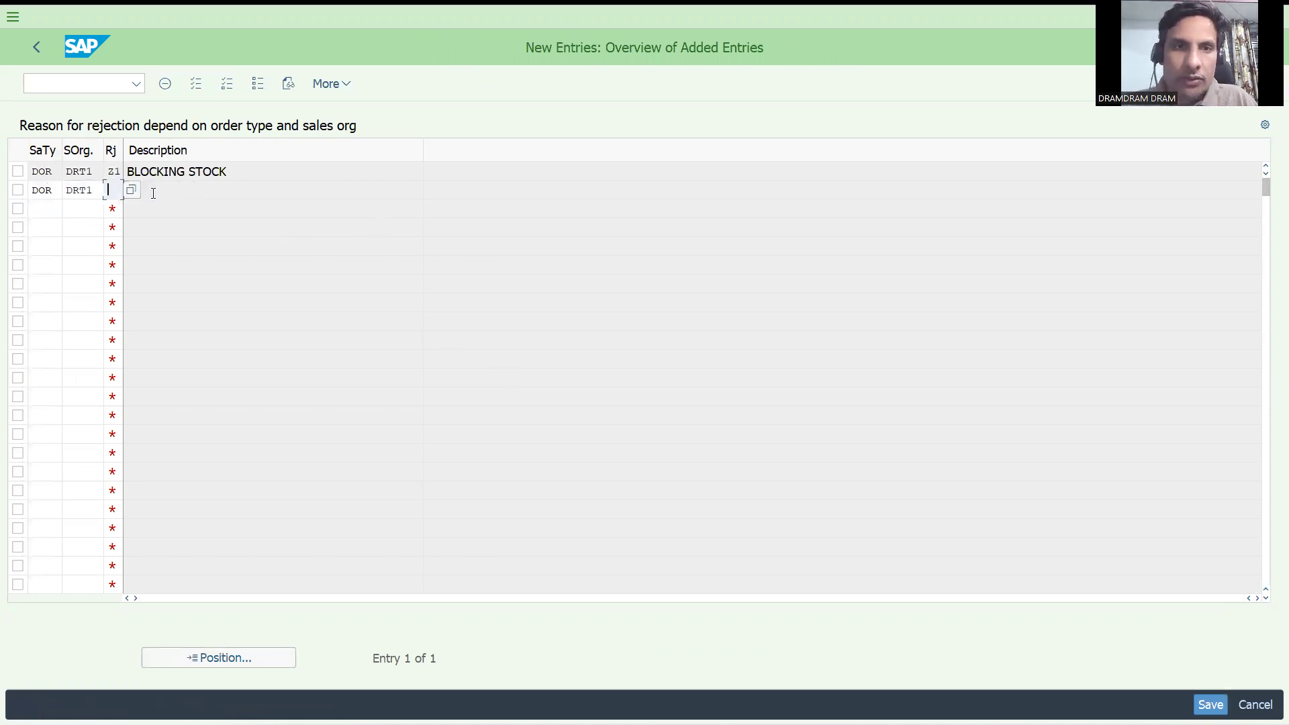
Set the second DOR/DRT1 row's rejection reason to 02 Poor quality
click(131, 190)
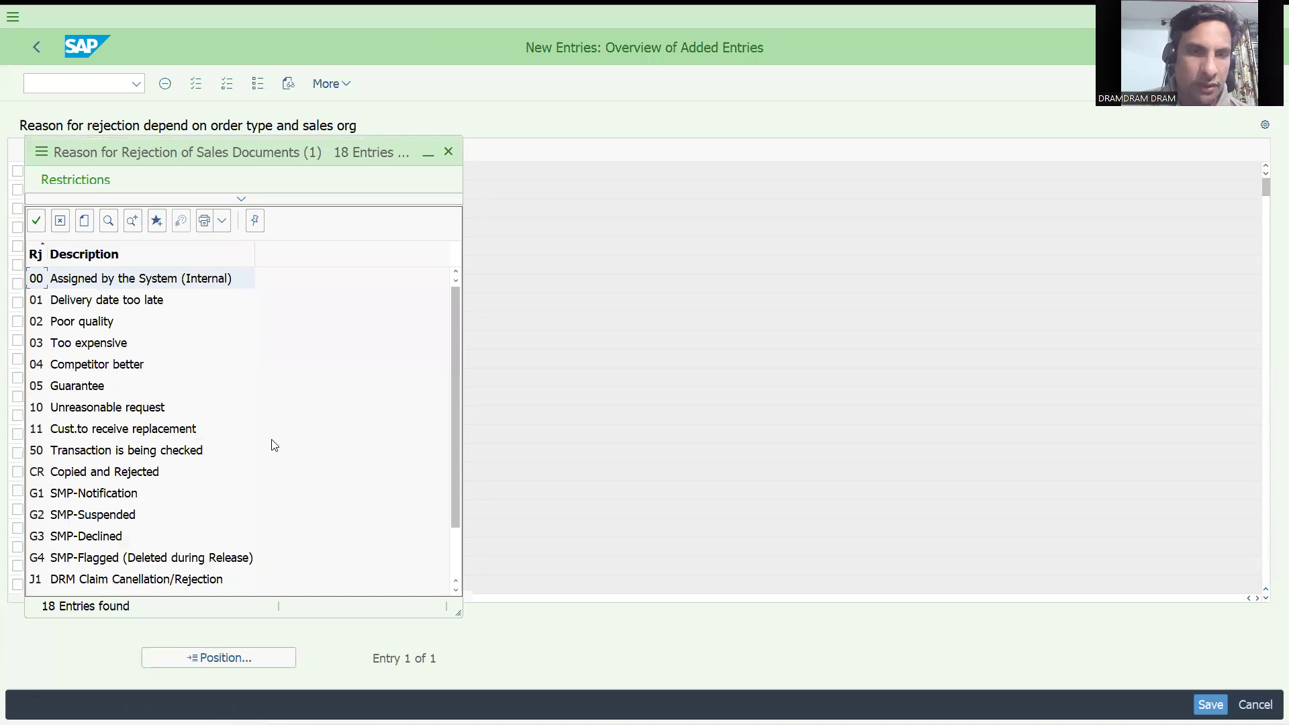
click(86, 321)
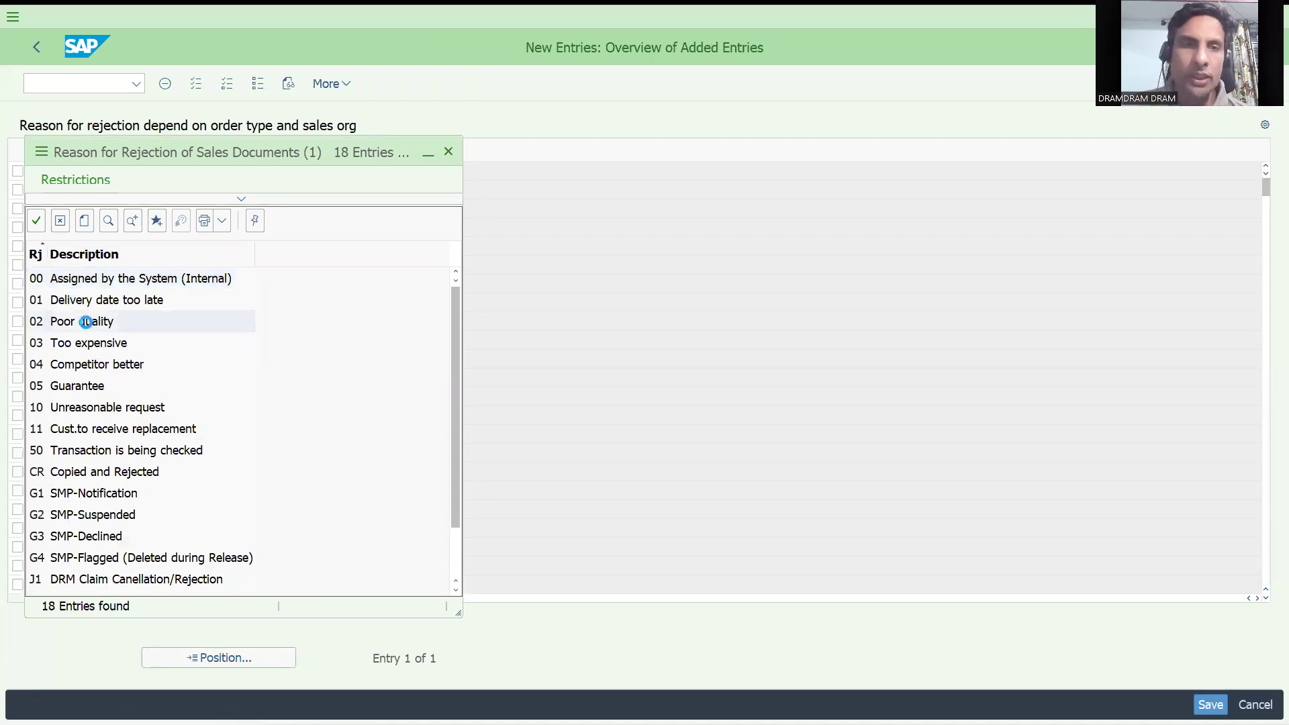
click(42, 209)
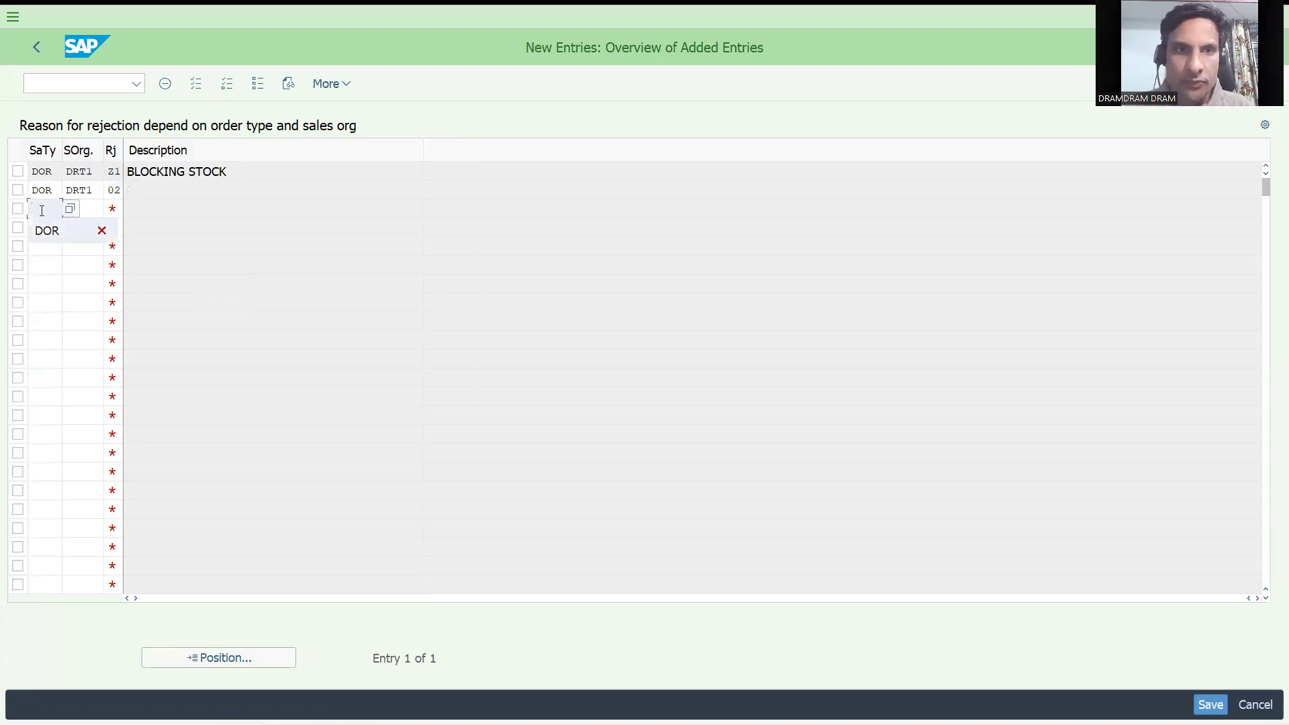
text(DOR)
Add a third DOR/DRT1 row with 02 Poor quality, which is rejected as a duplicate key
key(Tab)
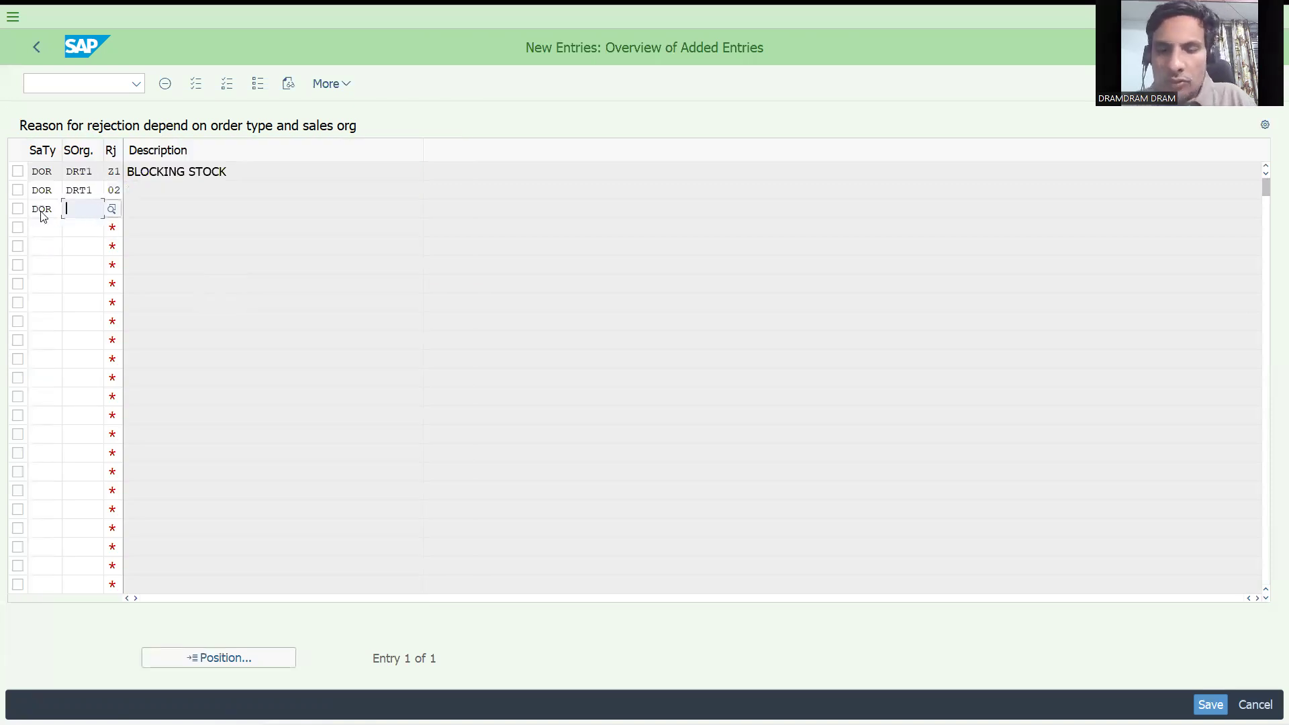
click(41, 209)
key(Tab)
text(T1)
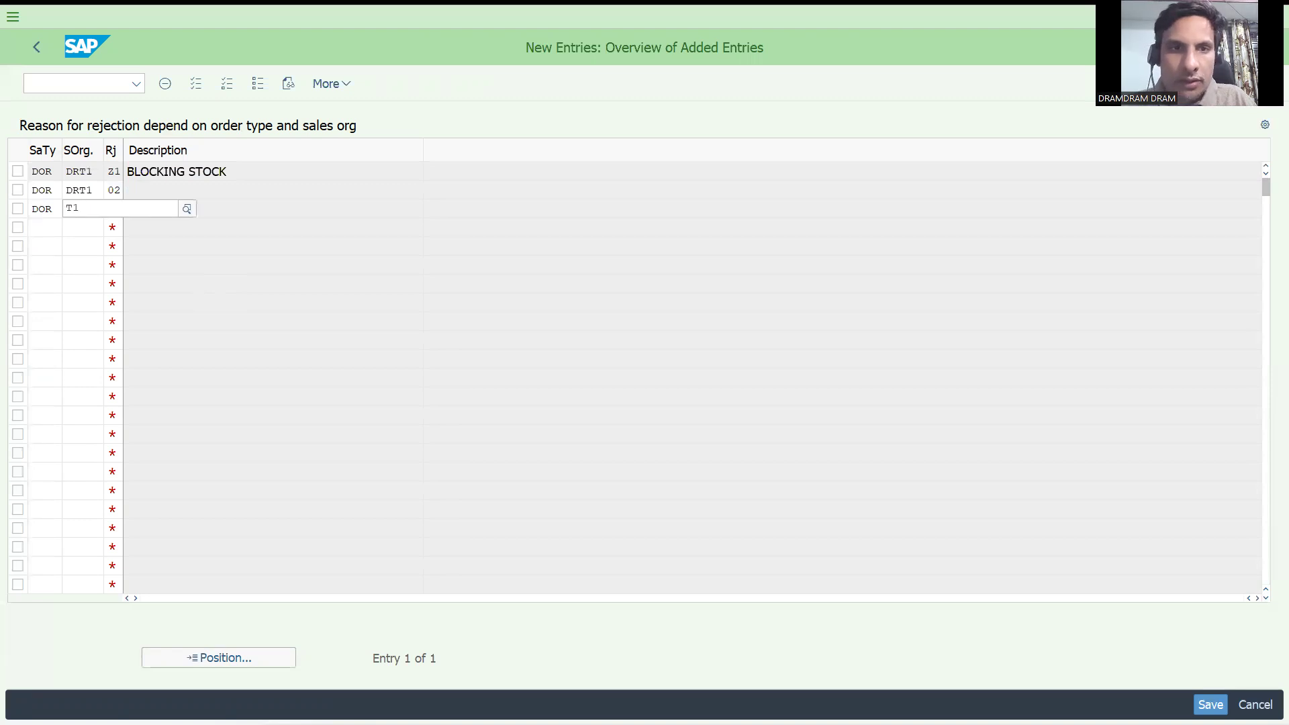
key(Home)
text(DR)
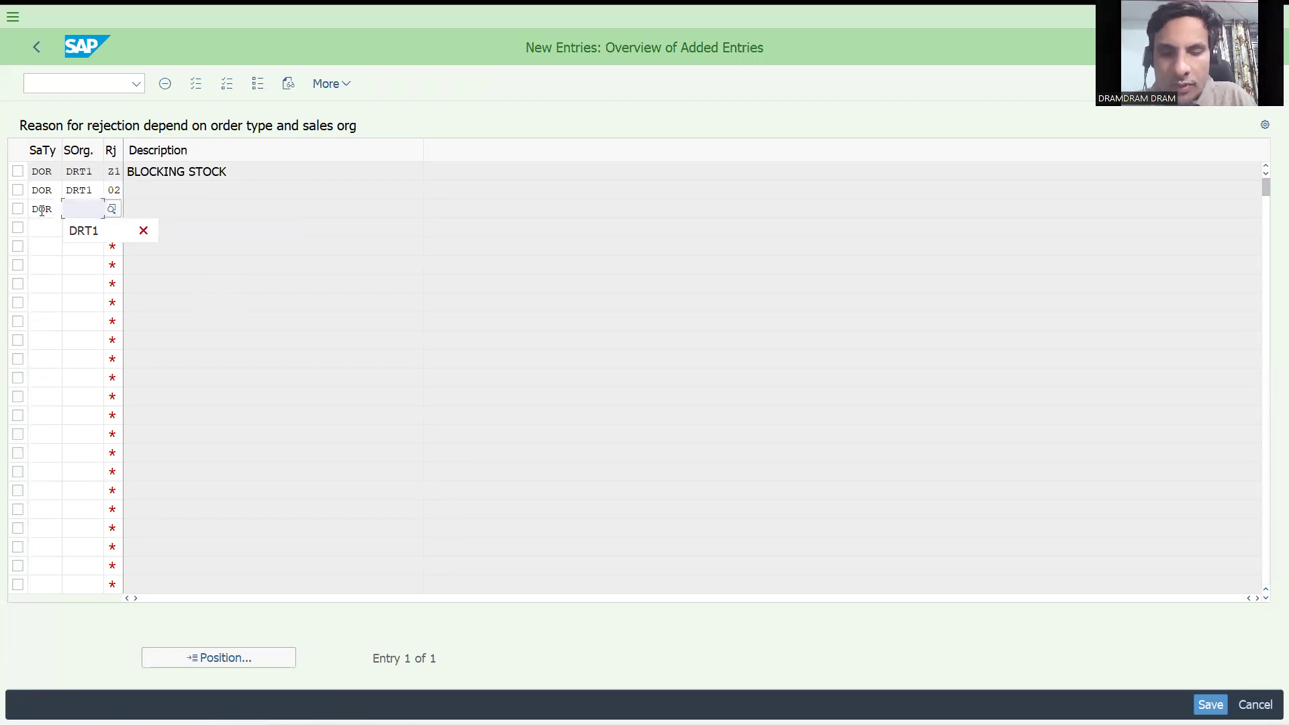
key(Tab)
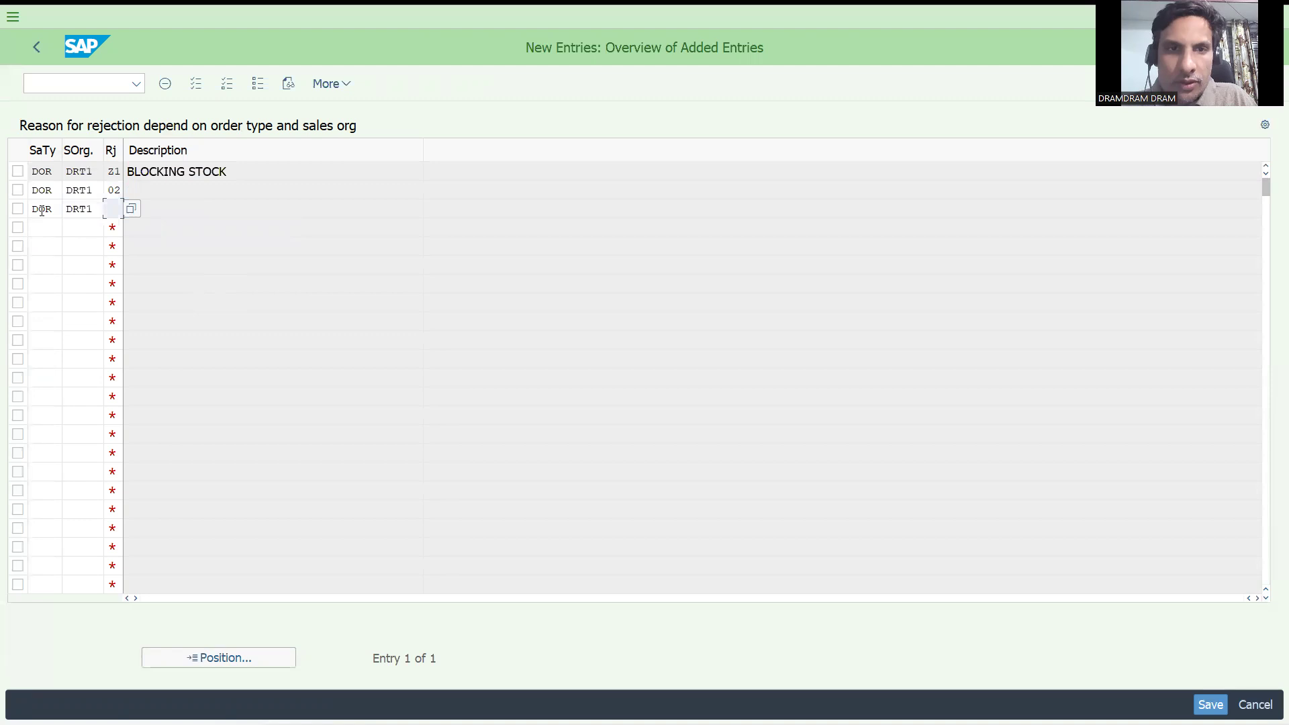
click(131, 209)
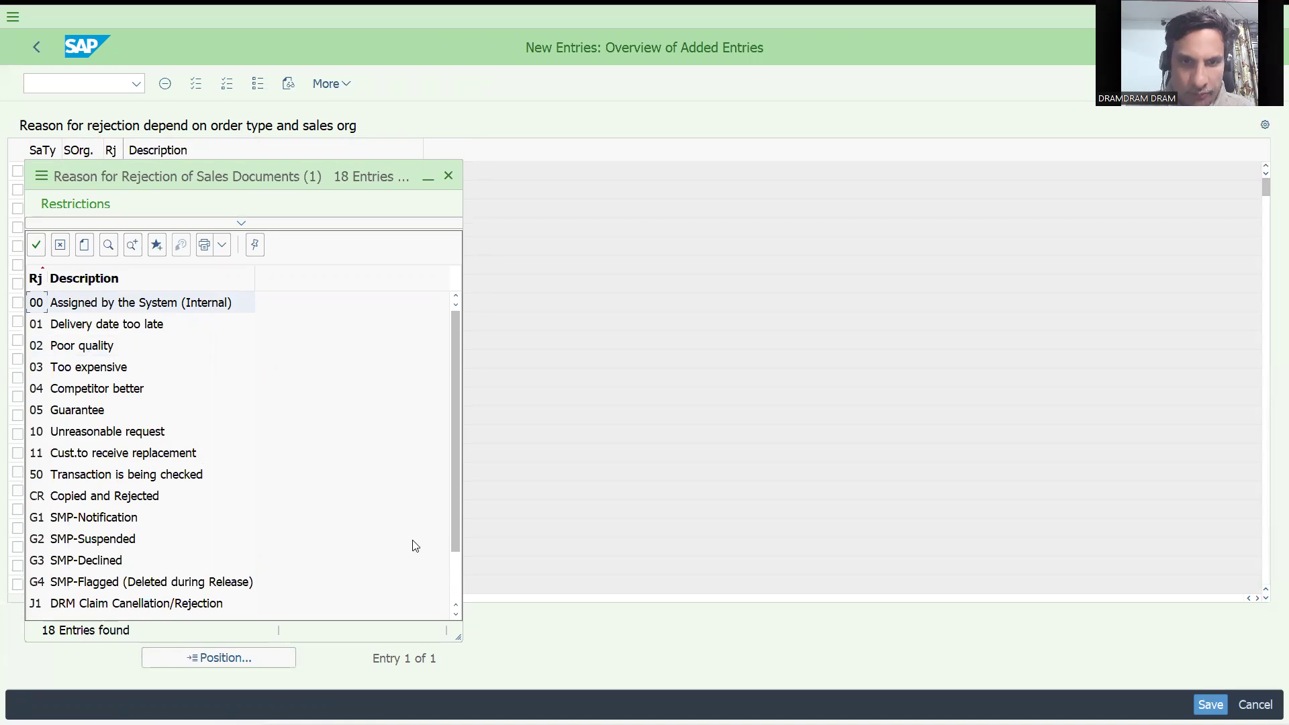
click(453, 576)
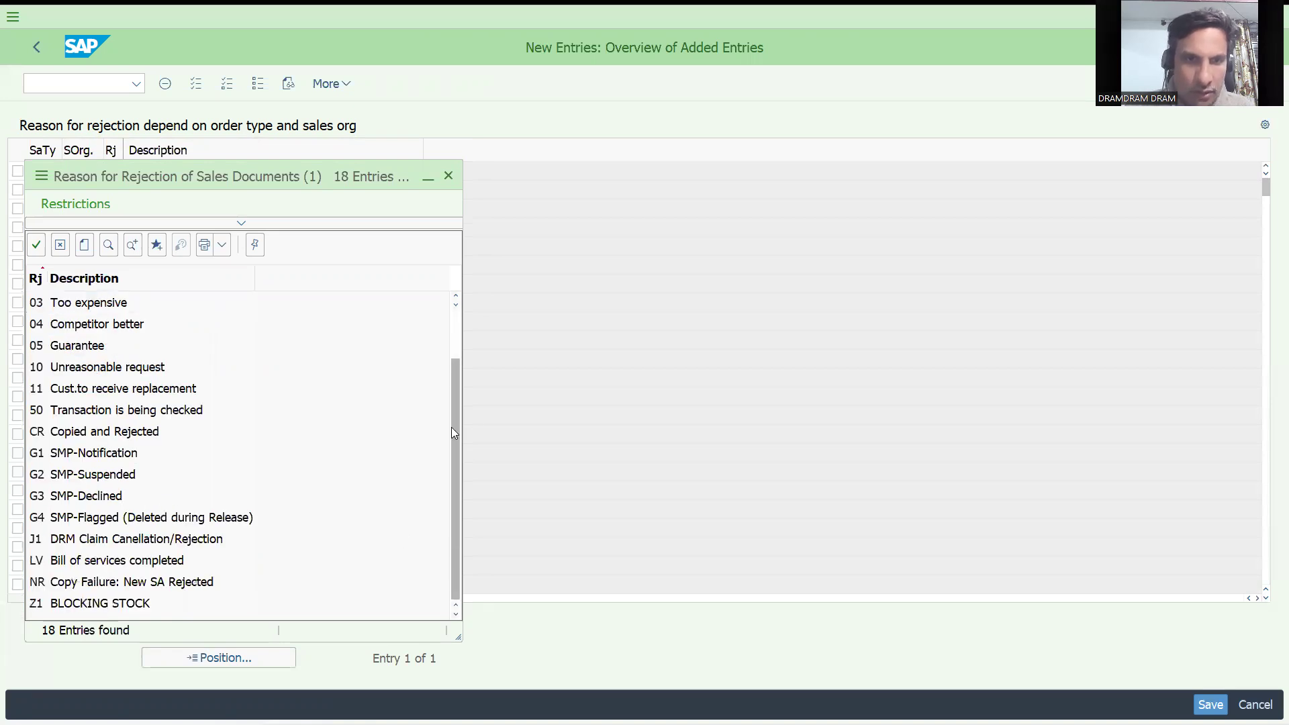
click(455, 330)
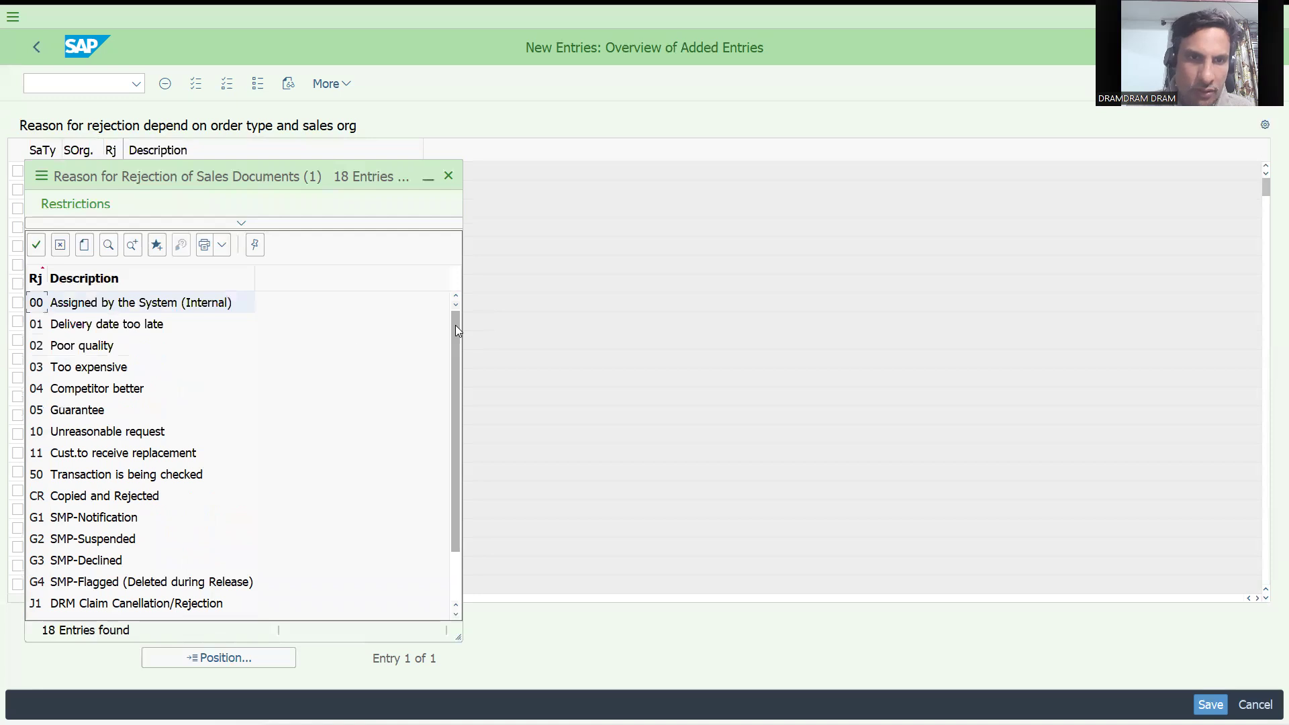
click(87, 348)
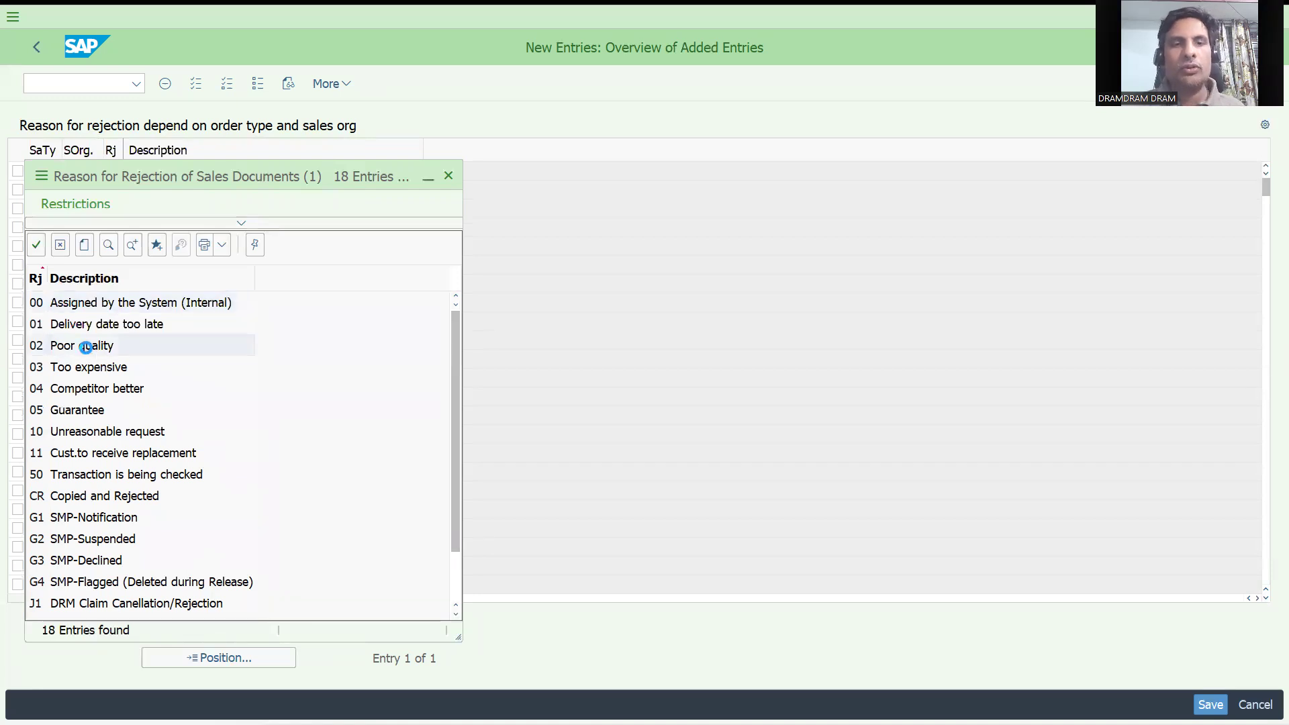
key(Return)
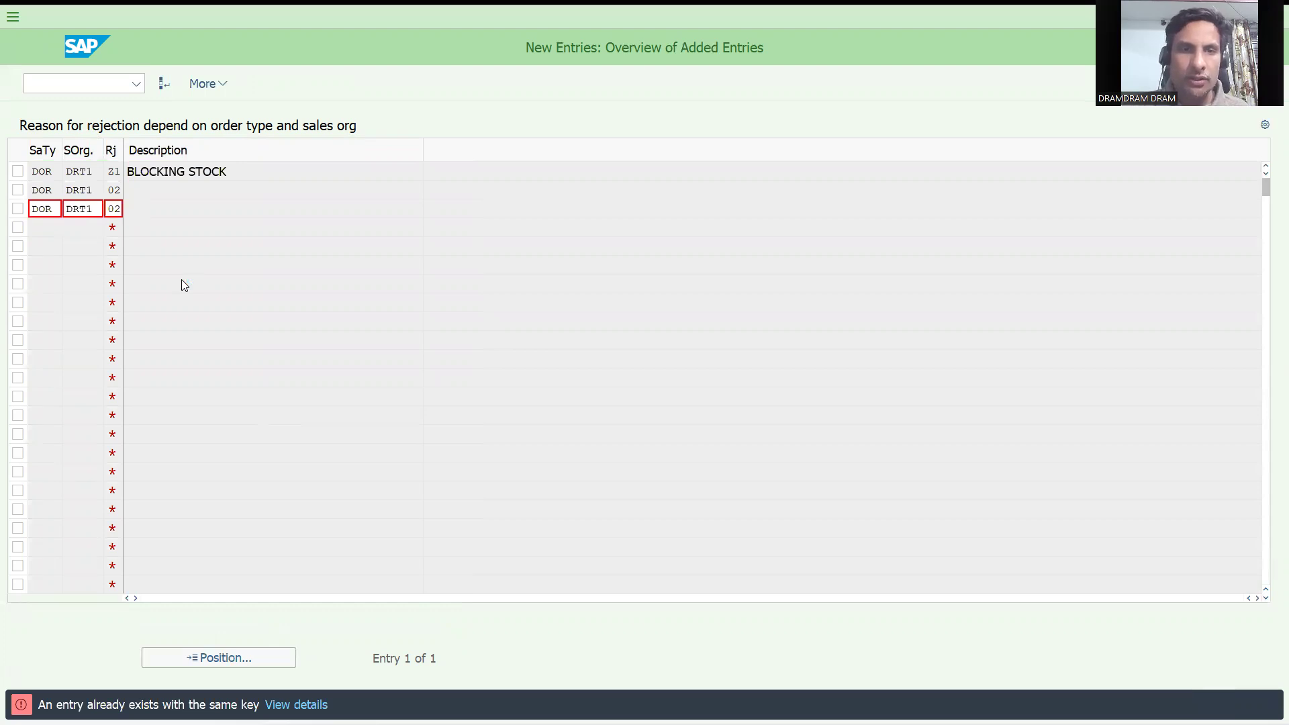
Set the third DOR/DRT1 row to 04 Competitor better and save under request MD1K901200
click(121, 339)
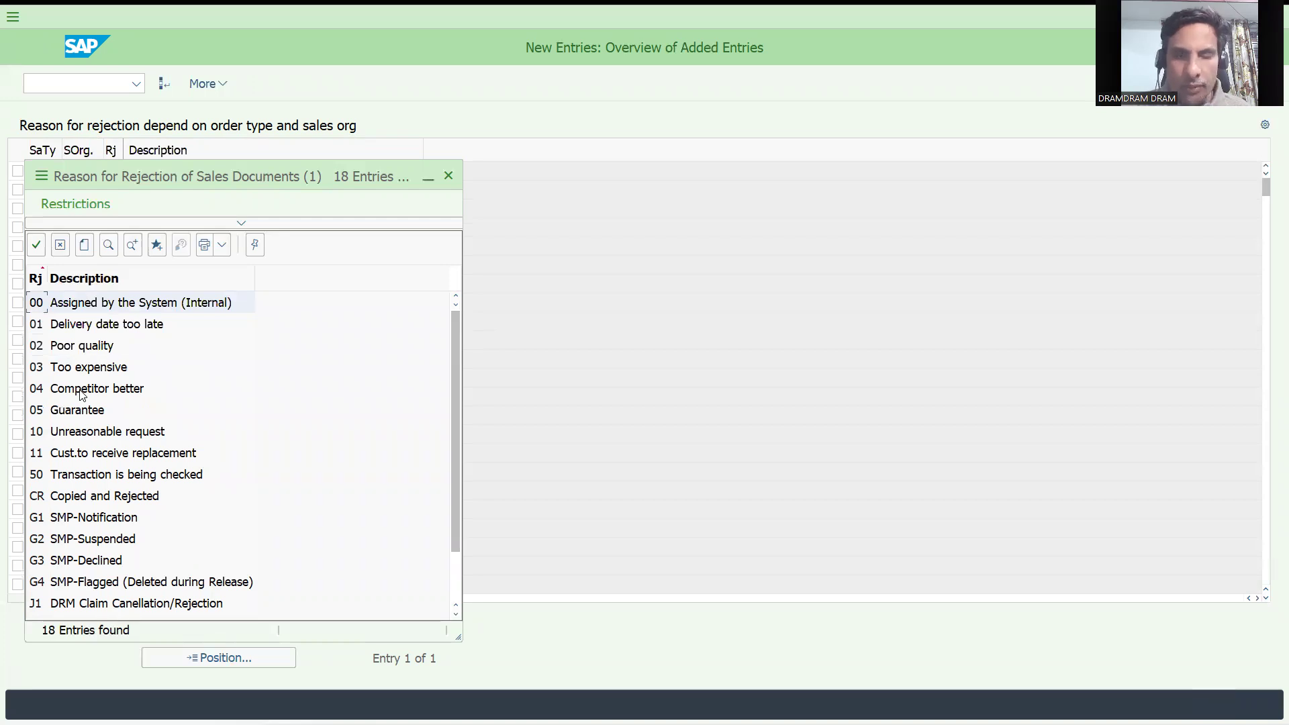
click(78, 389)
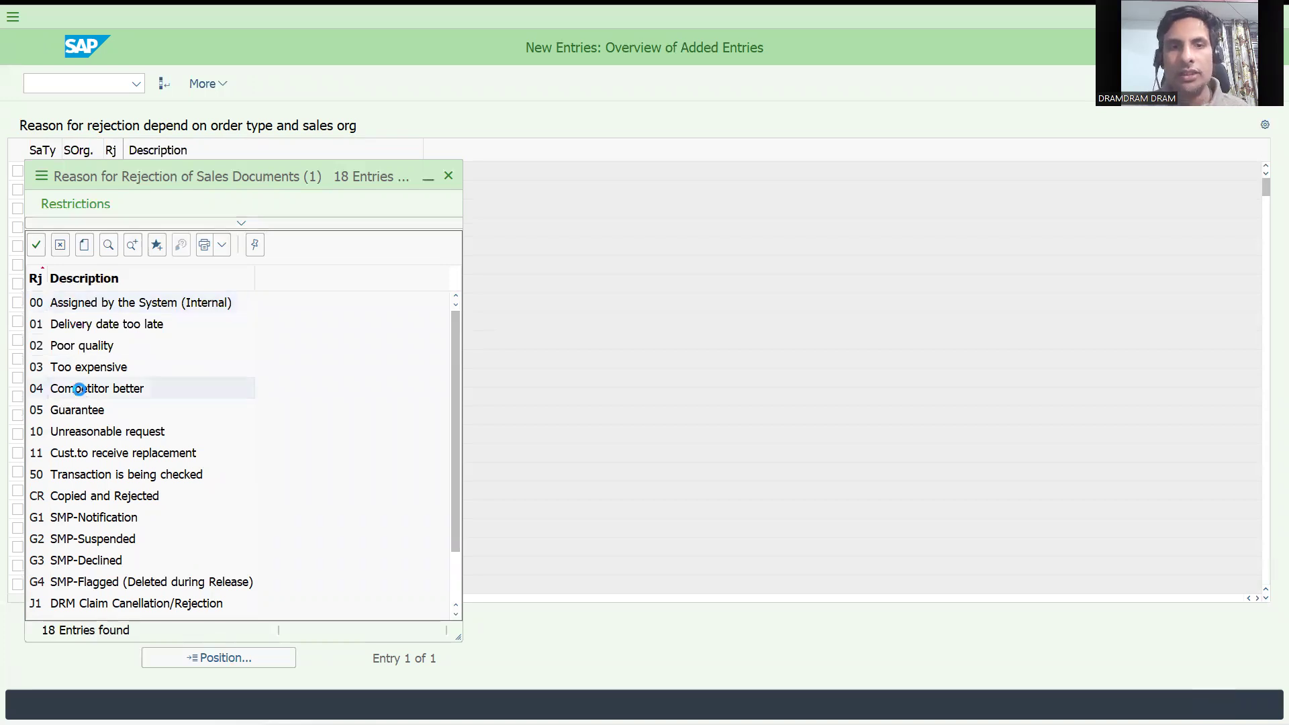
key(Return)
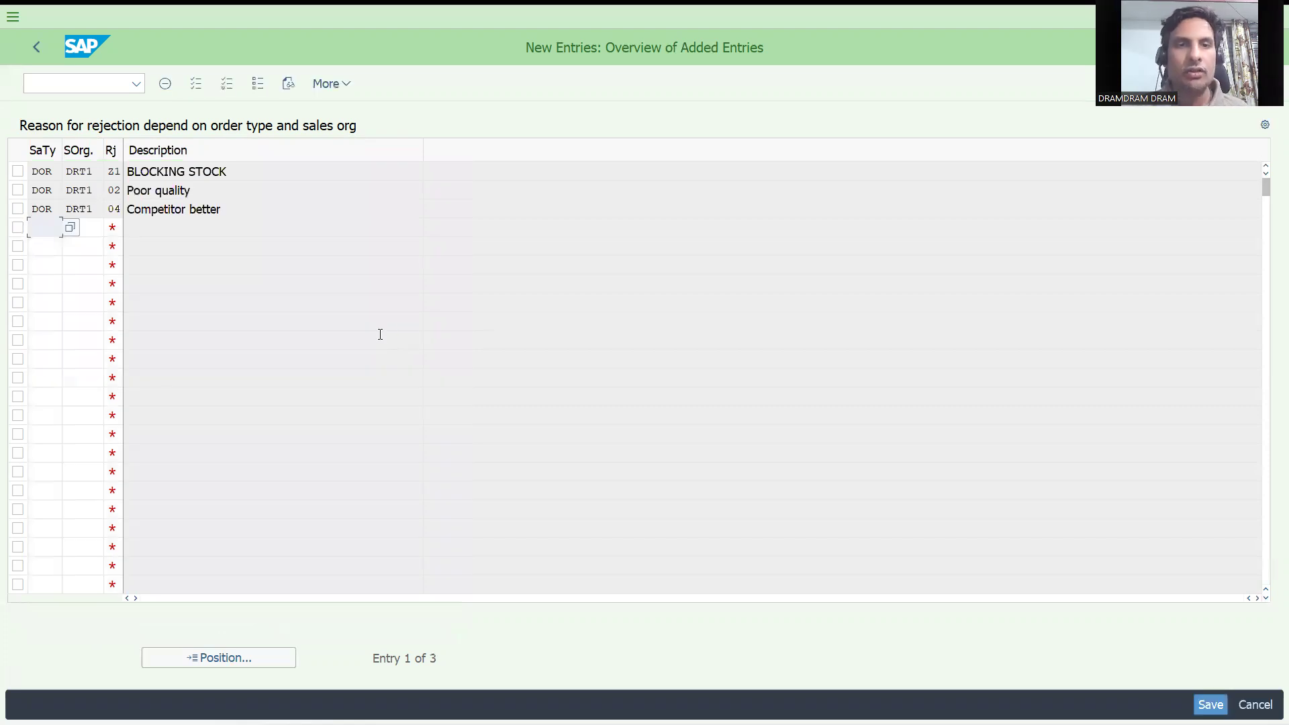
click(380, 335)
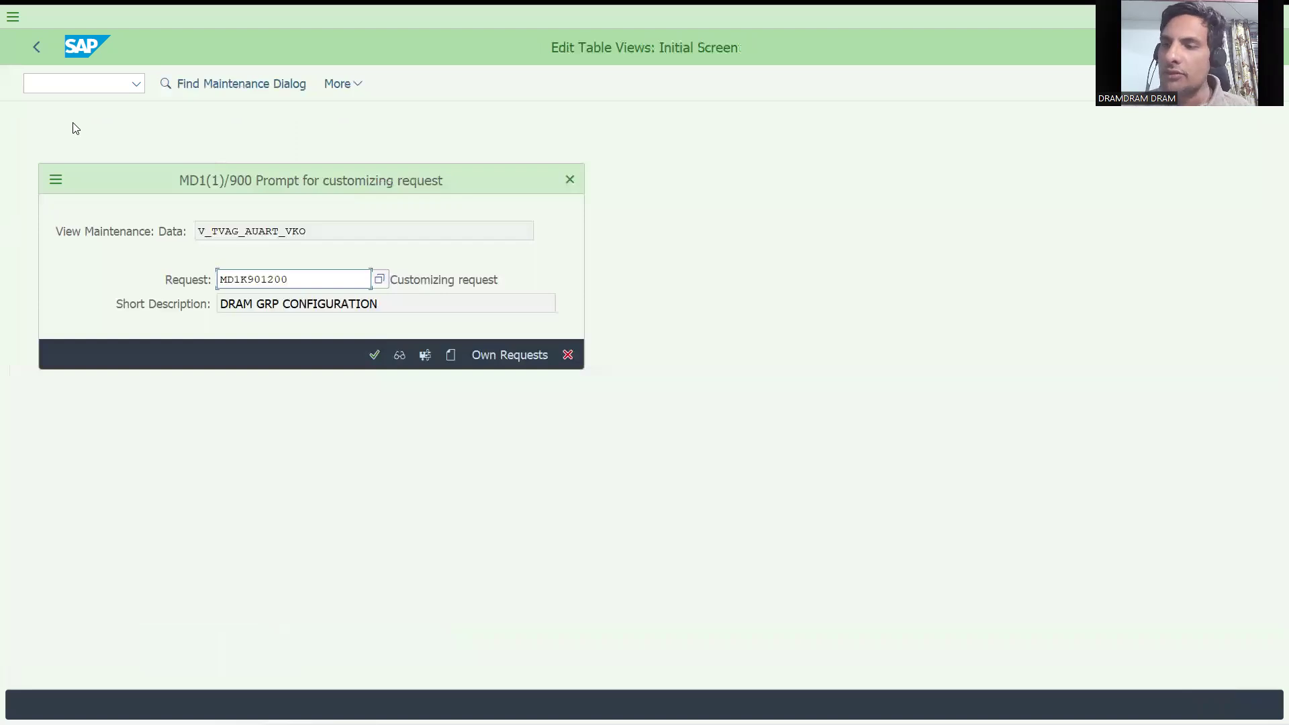
click(372, 356)
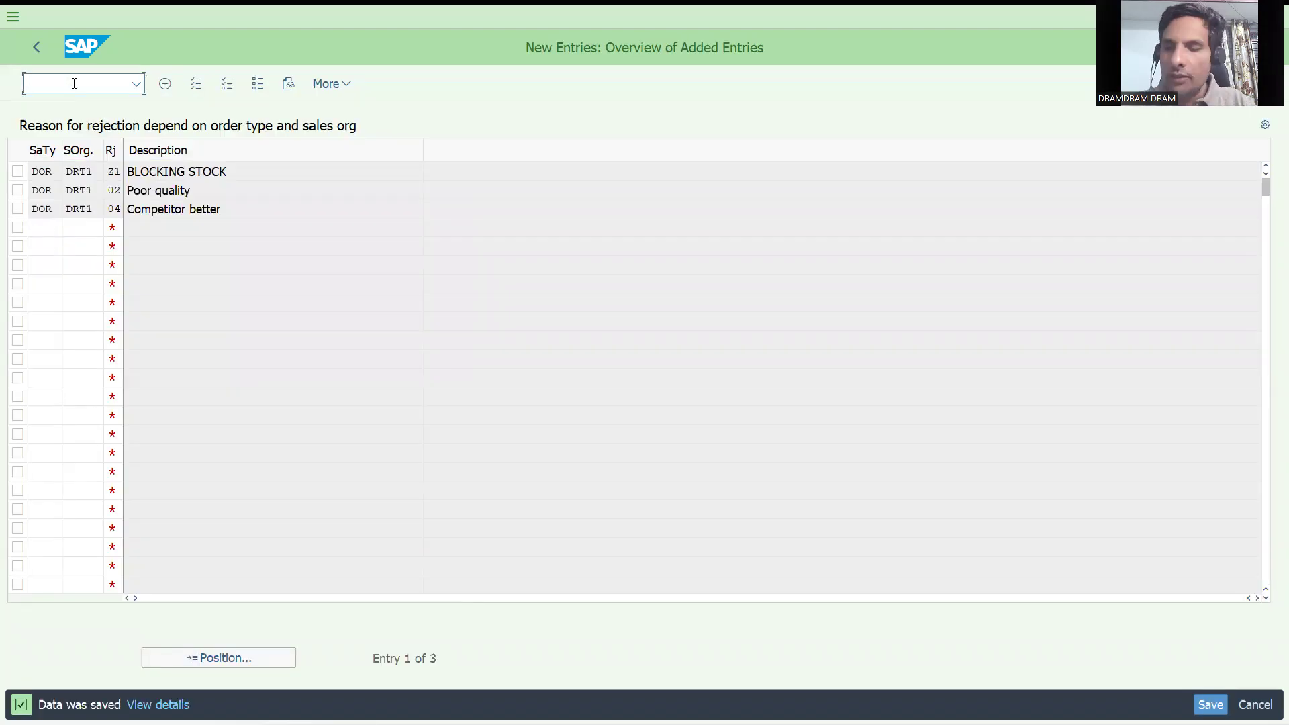
click(74, 79)
text(/NVA01)
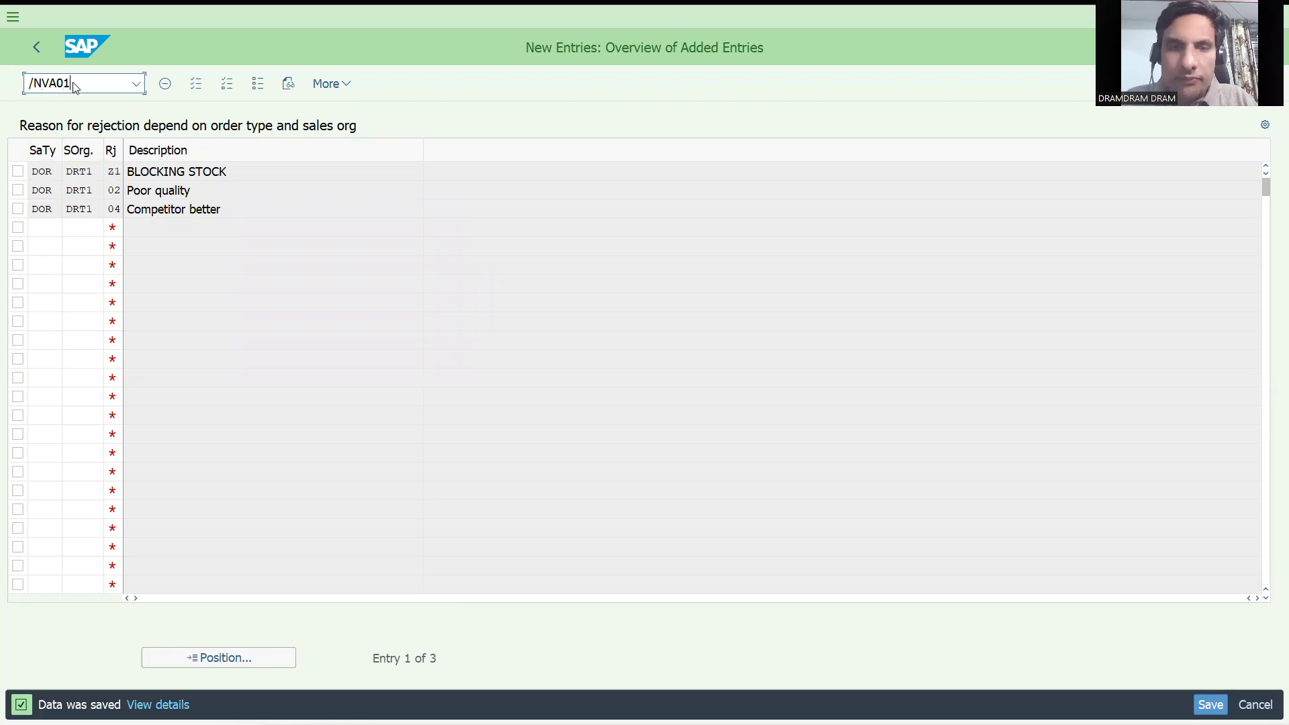
Create a DOR credit sales order via VA01 for sold-to 100002 with reference TEST
key(Return)
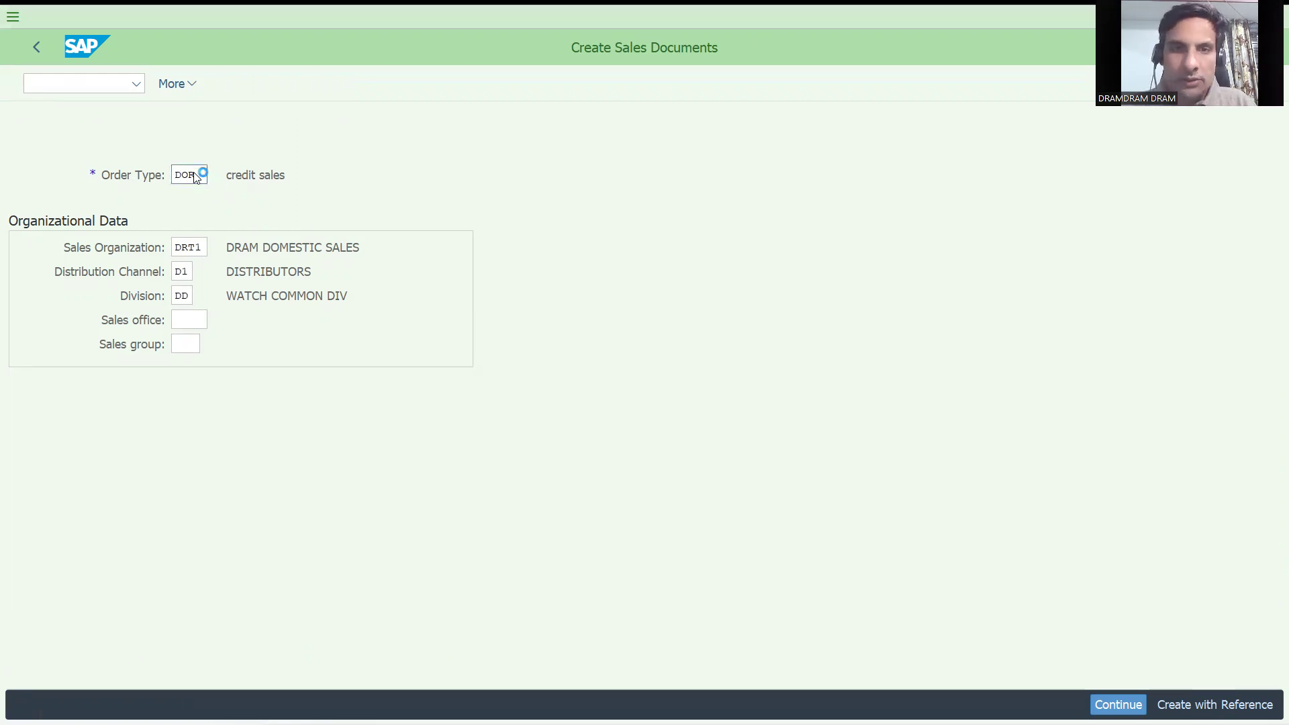
key(Return)
text(100002)
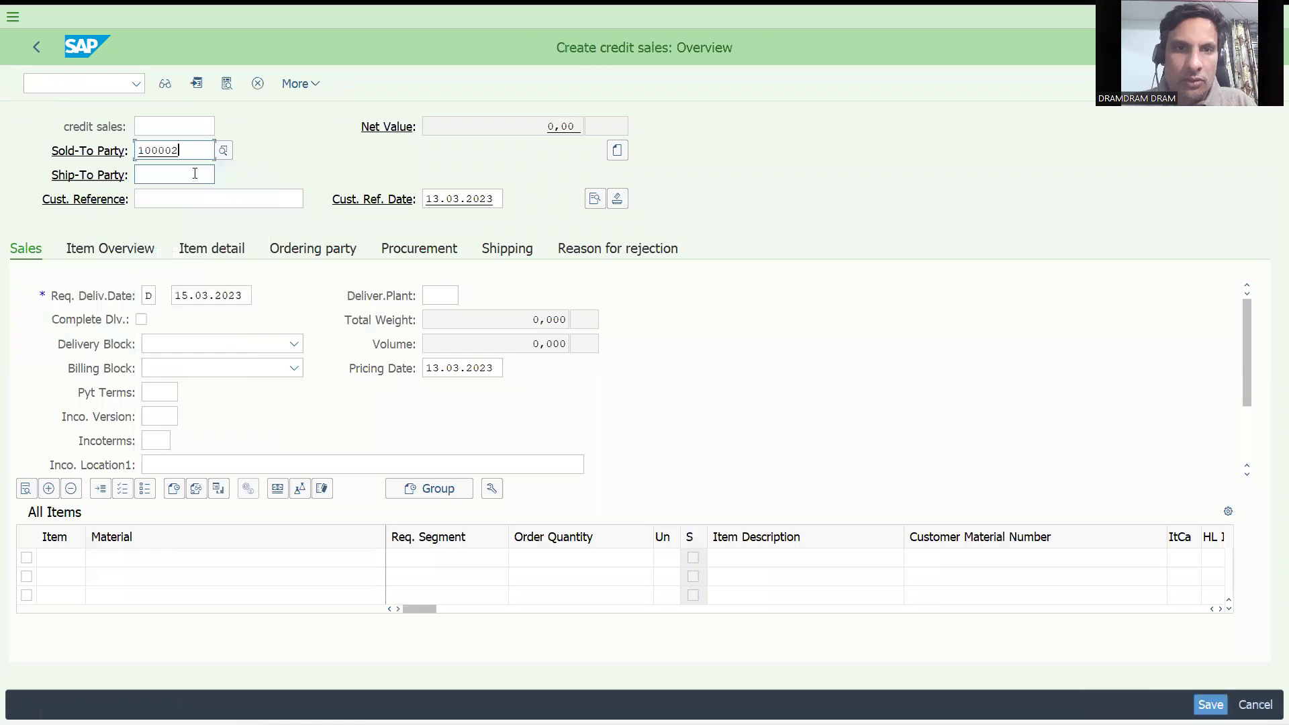
key(Return)
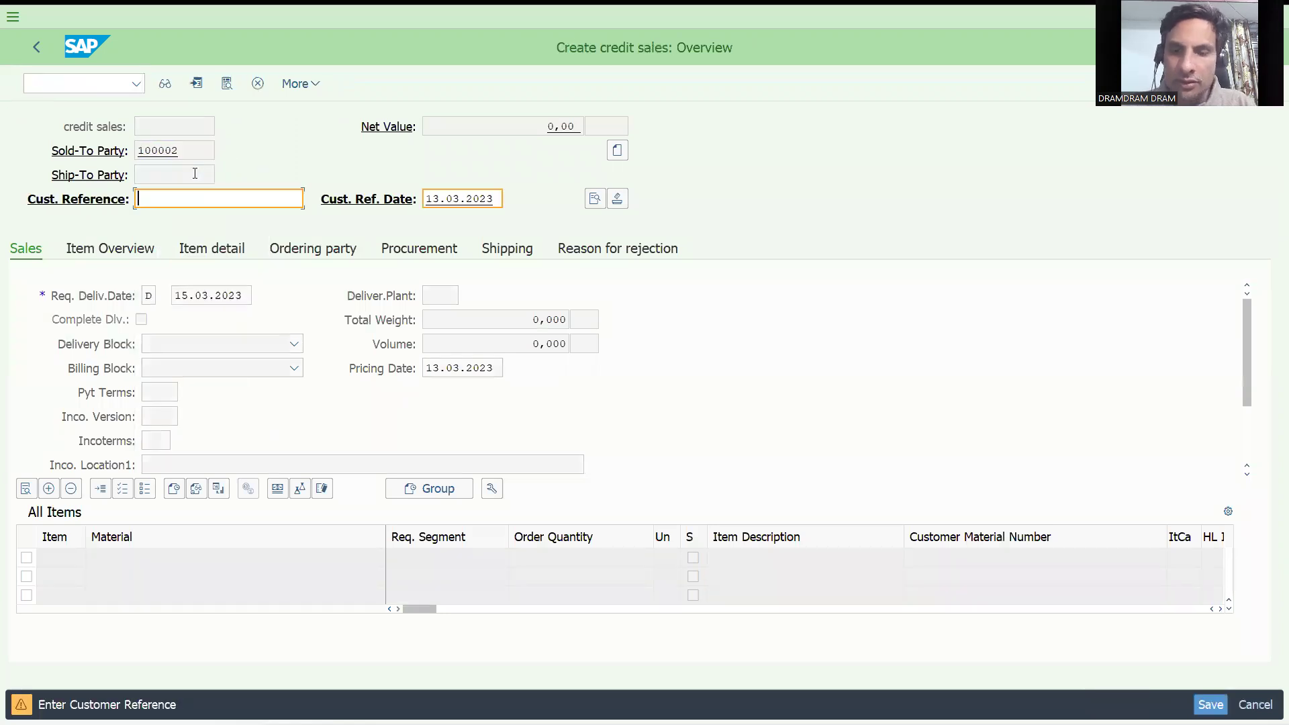
text(TEST)
key(Return)
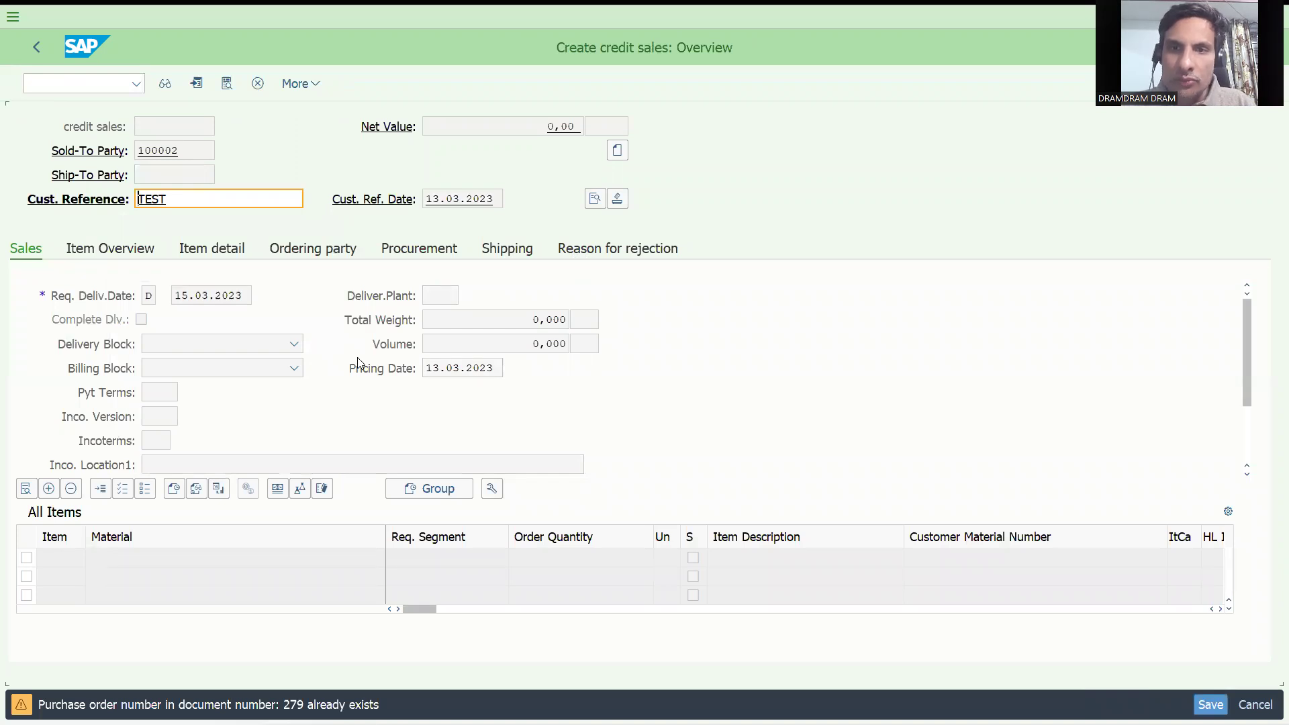
key(Return)
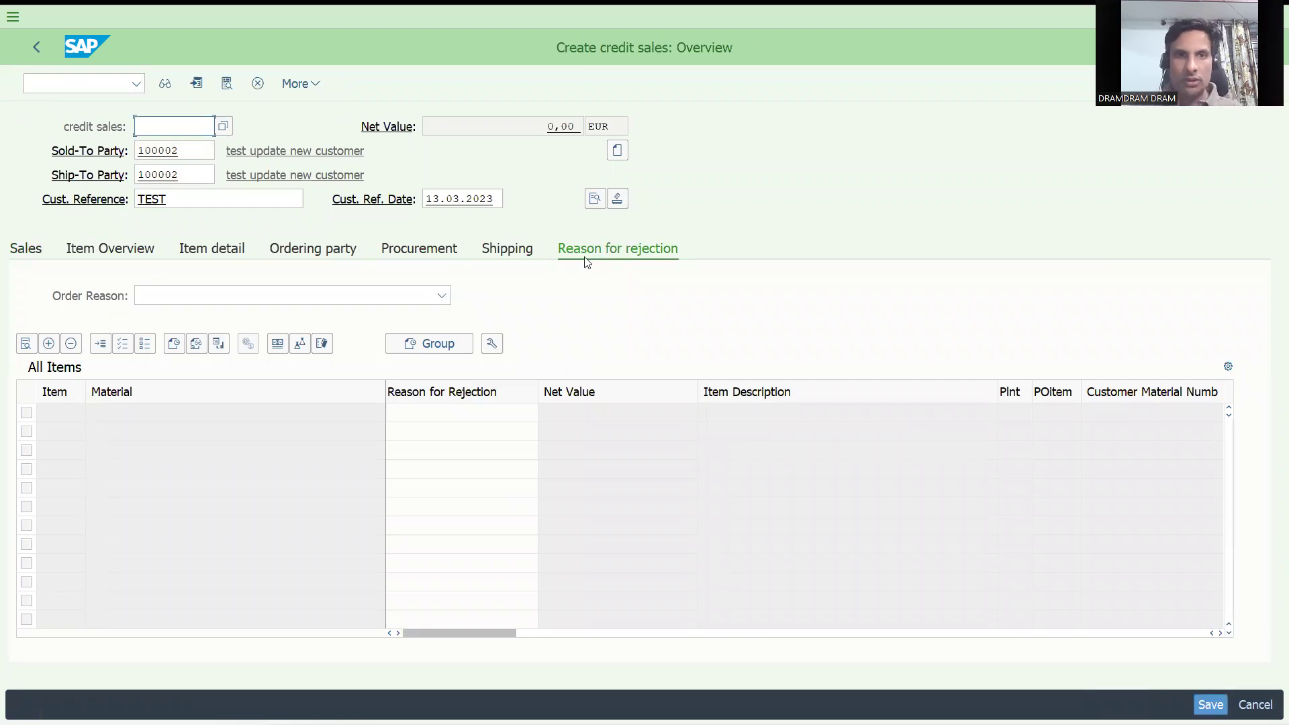
Add an item for material 161 with order quantity 1
click(442, 296)
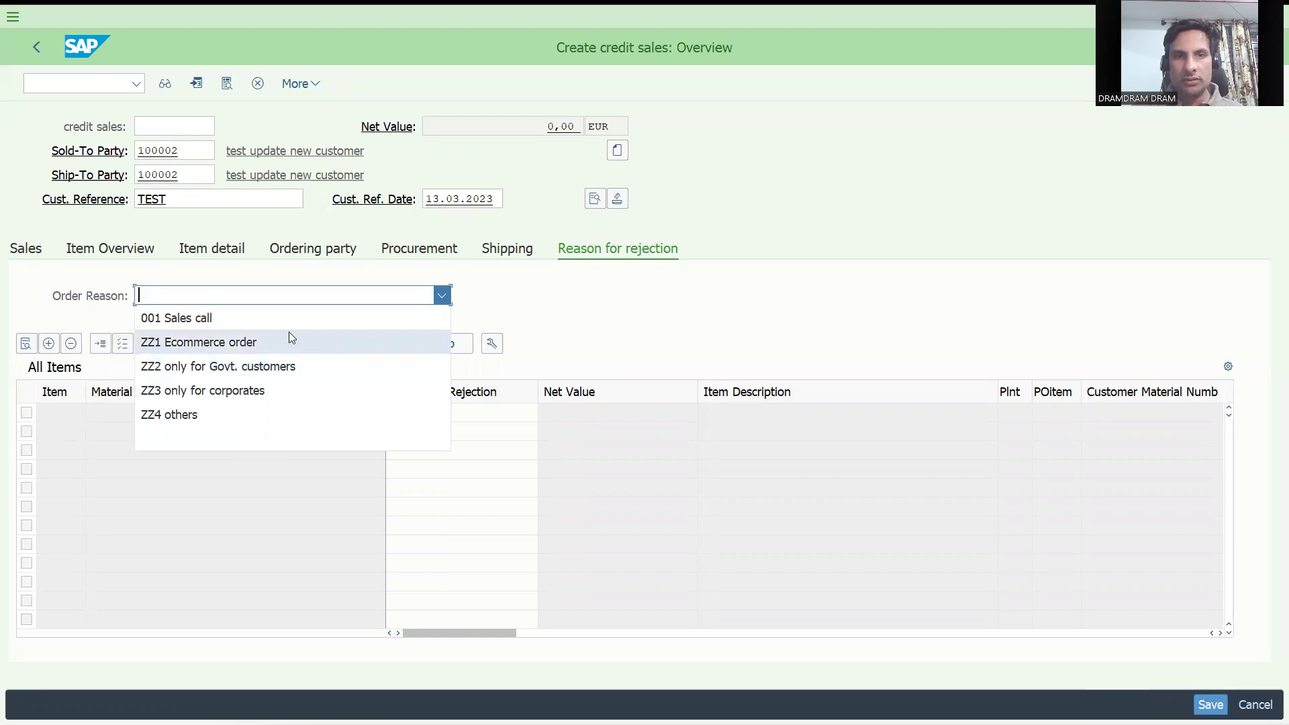
click(565, 303)
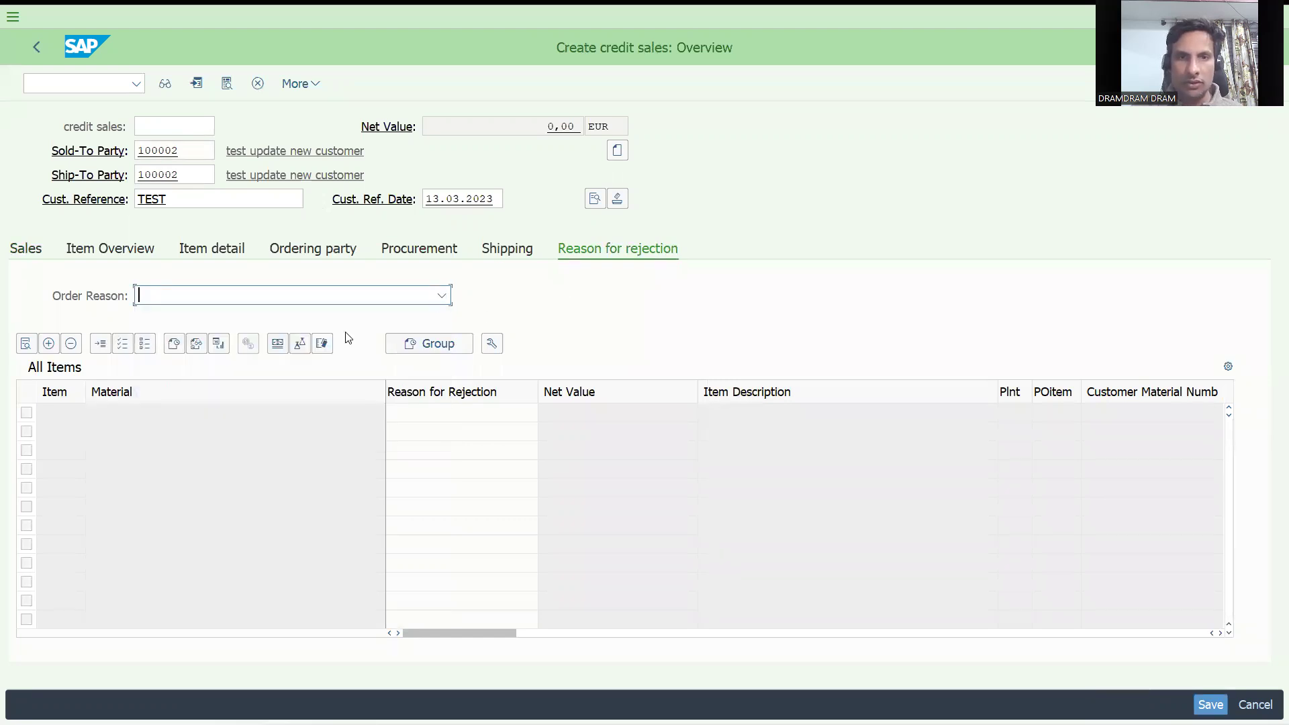
click(34, 256)
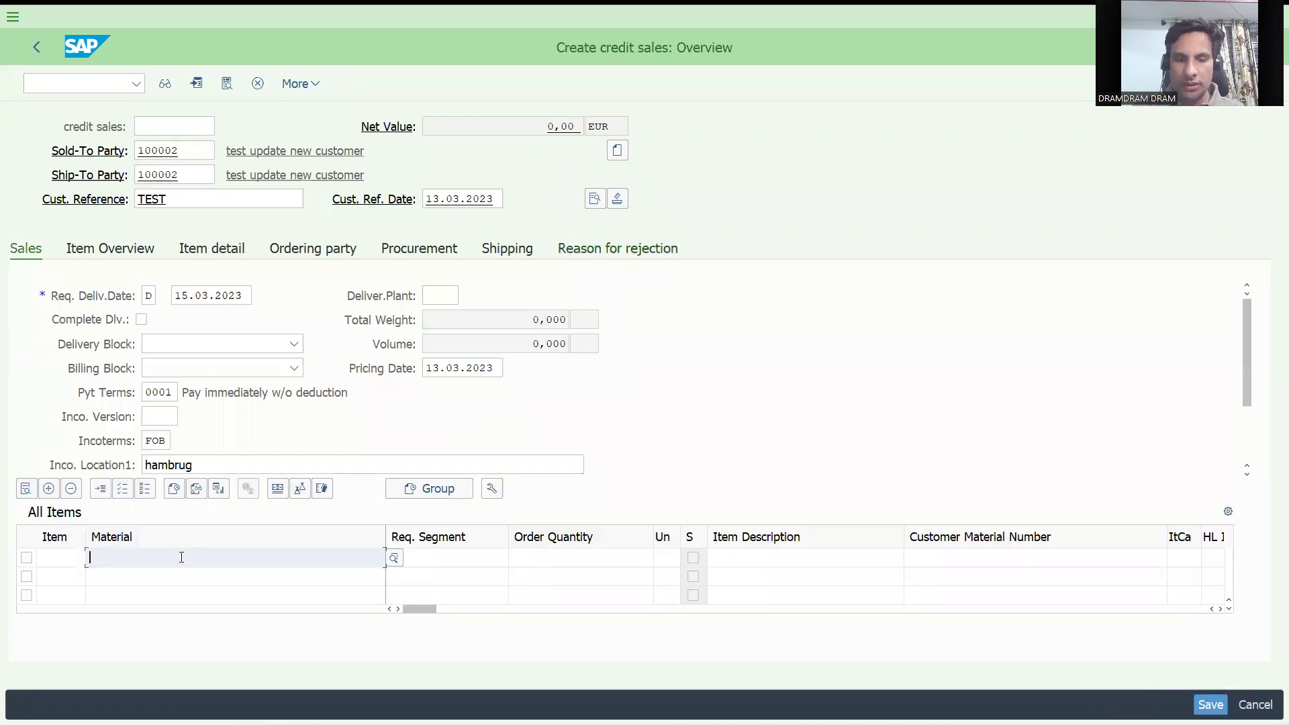
key(Down)
key(Down)
key(Return)
key(Tab)
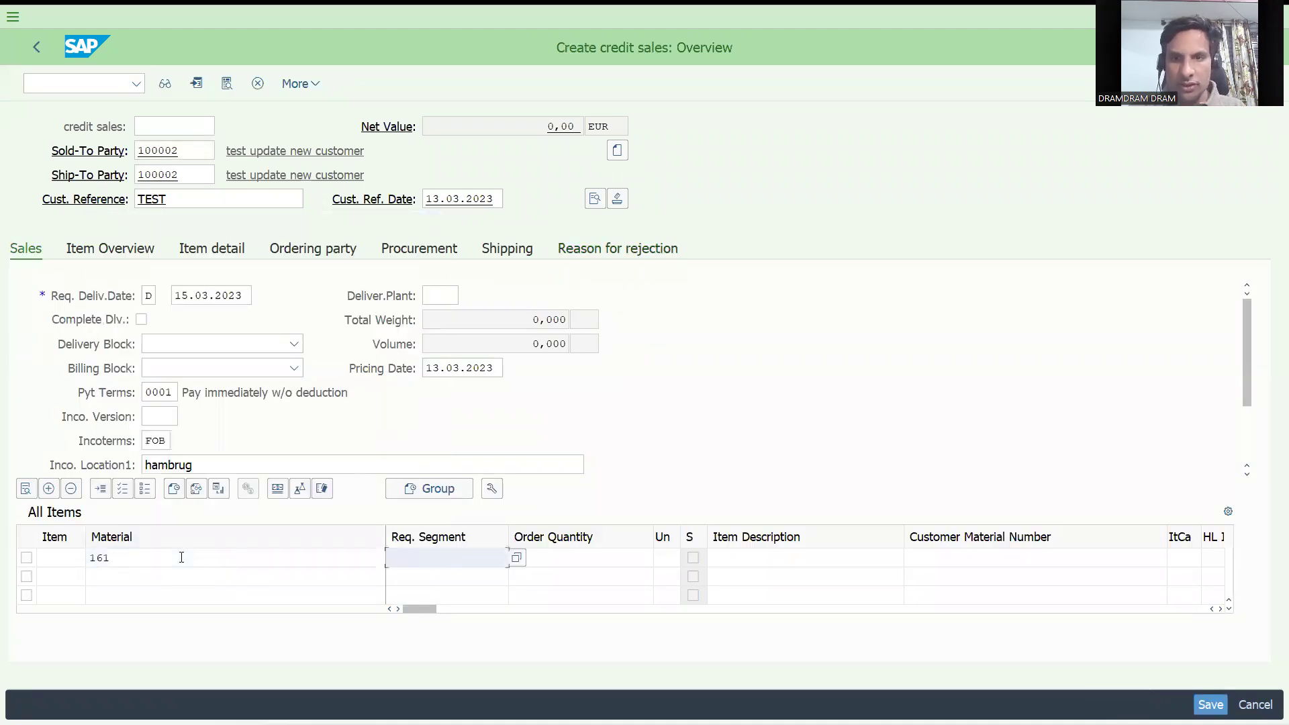
key(Tab)
text(1)
key(Tab)
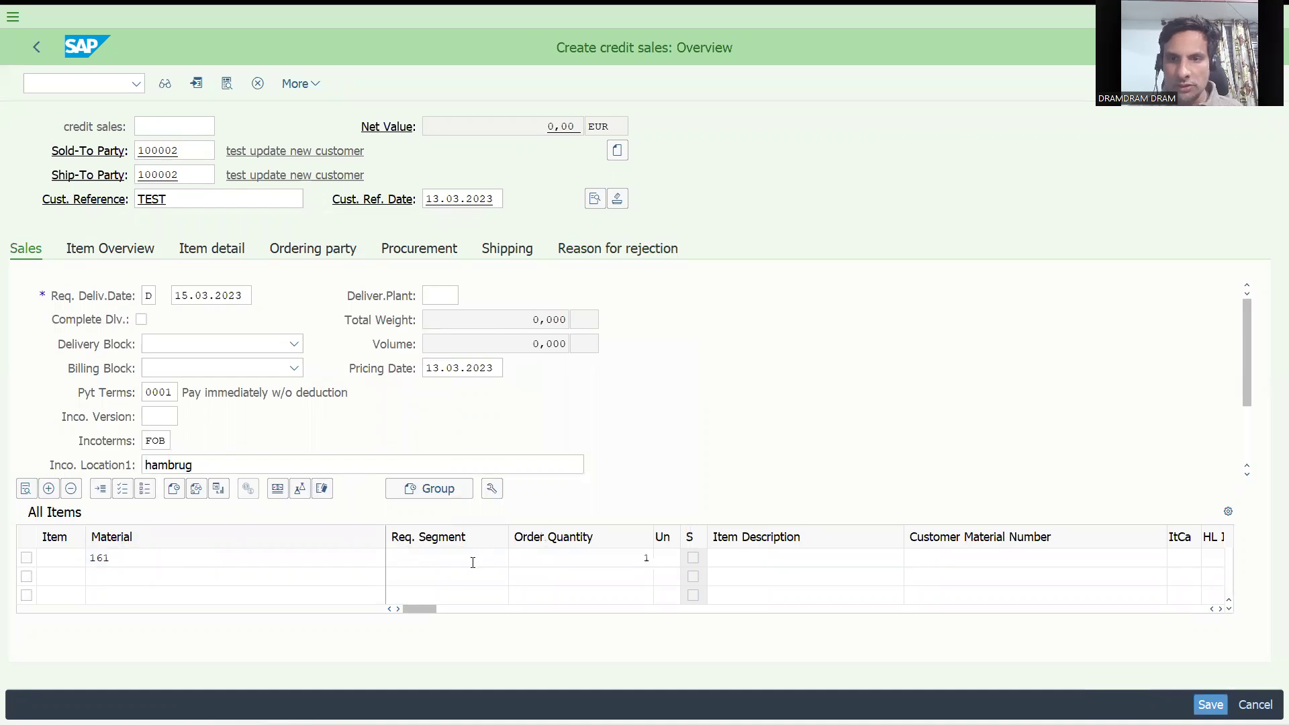
Reject item 5 with Z1 BLOCKING STOCK and save the order
double_click(581, 557)
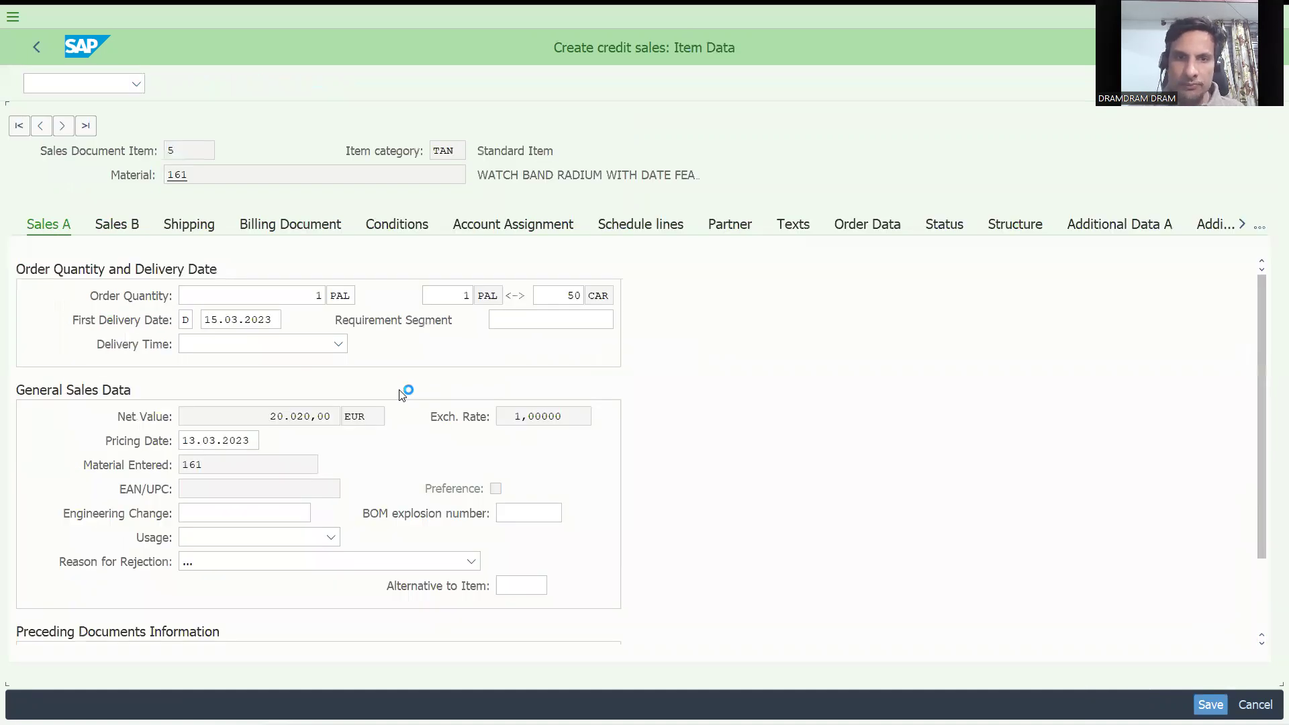
click(284, 567)
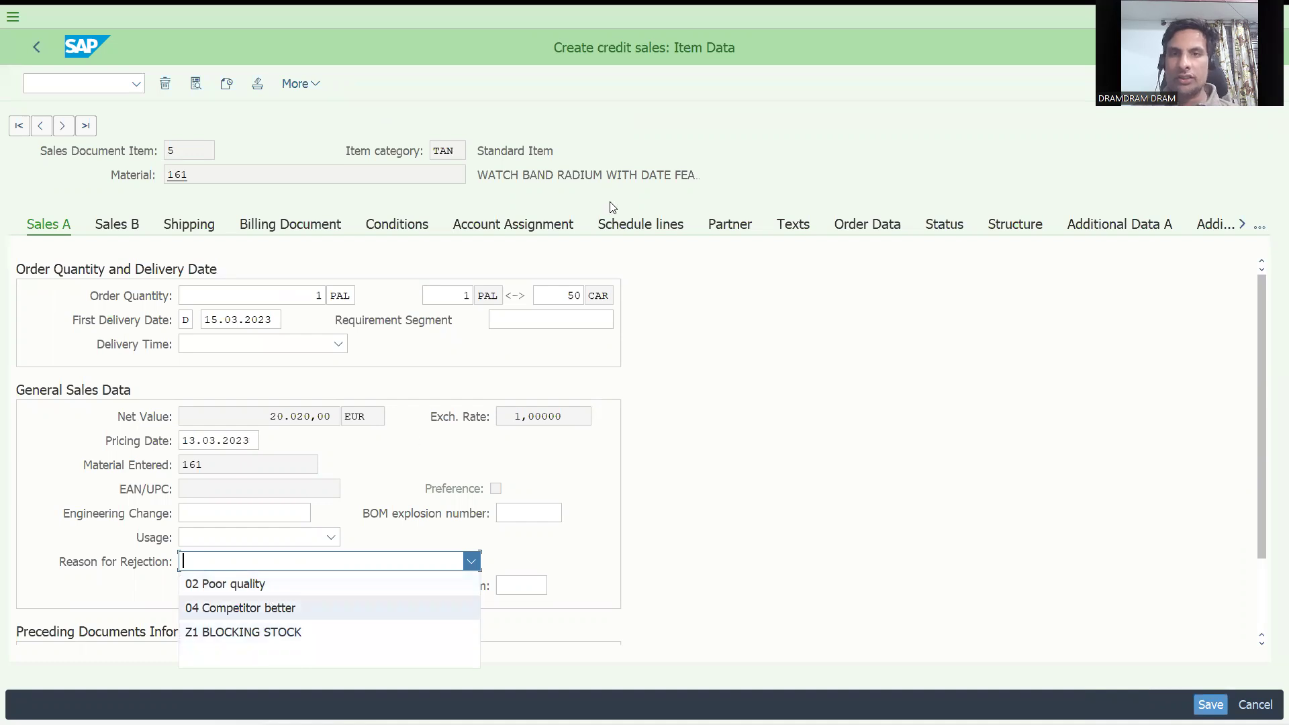
key(Escape)
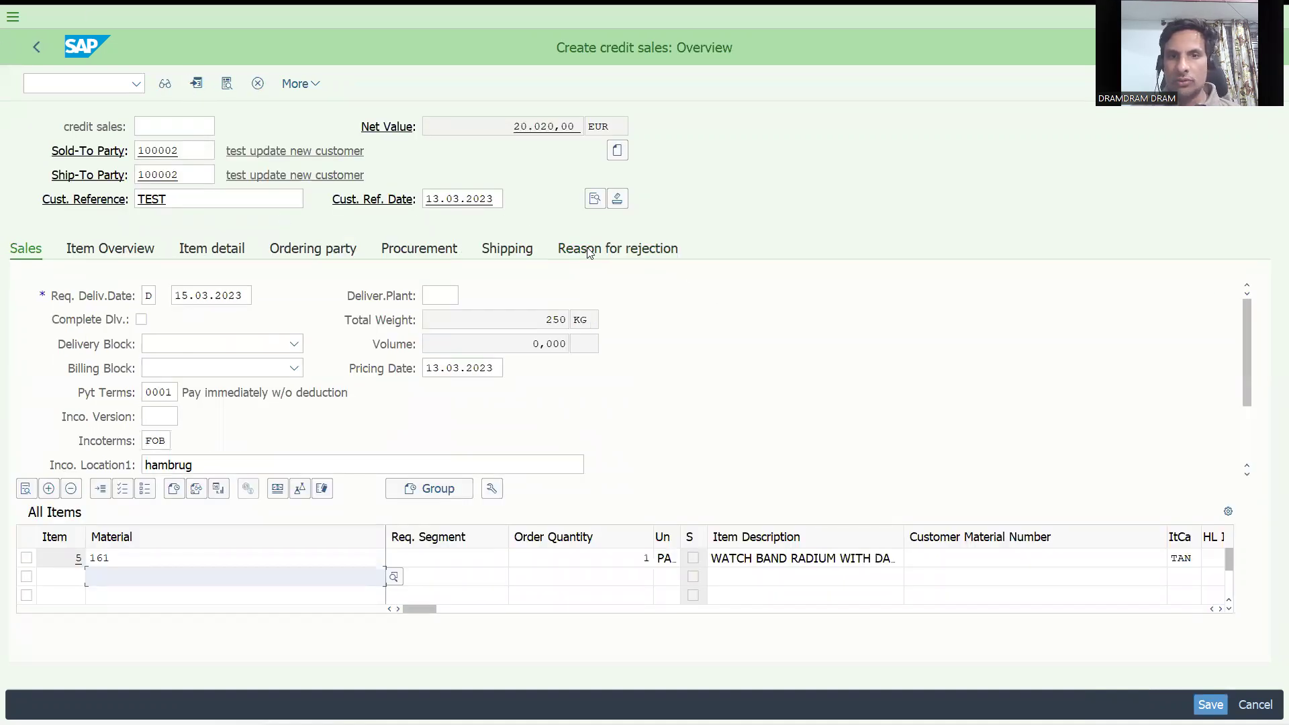
click(589, 248)
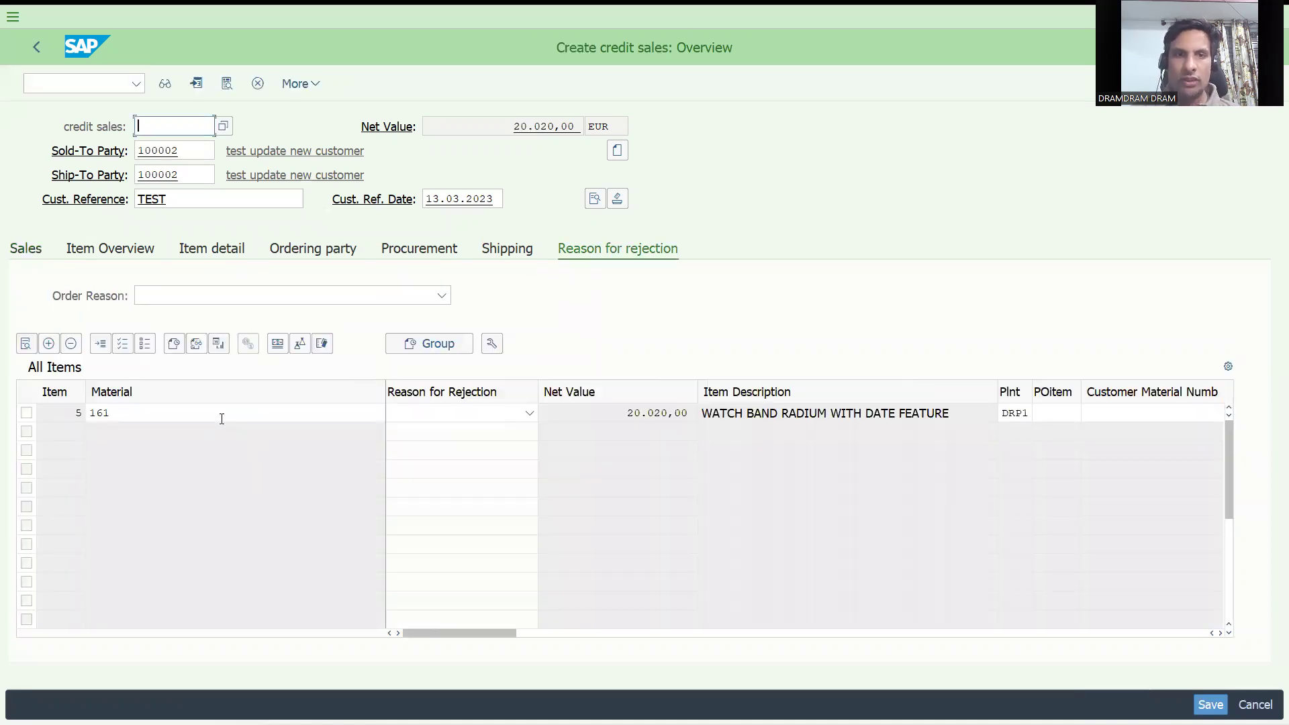
click(295, 296)
click(295, 300)
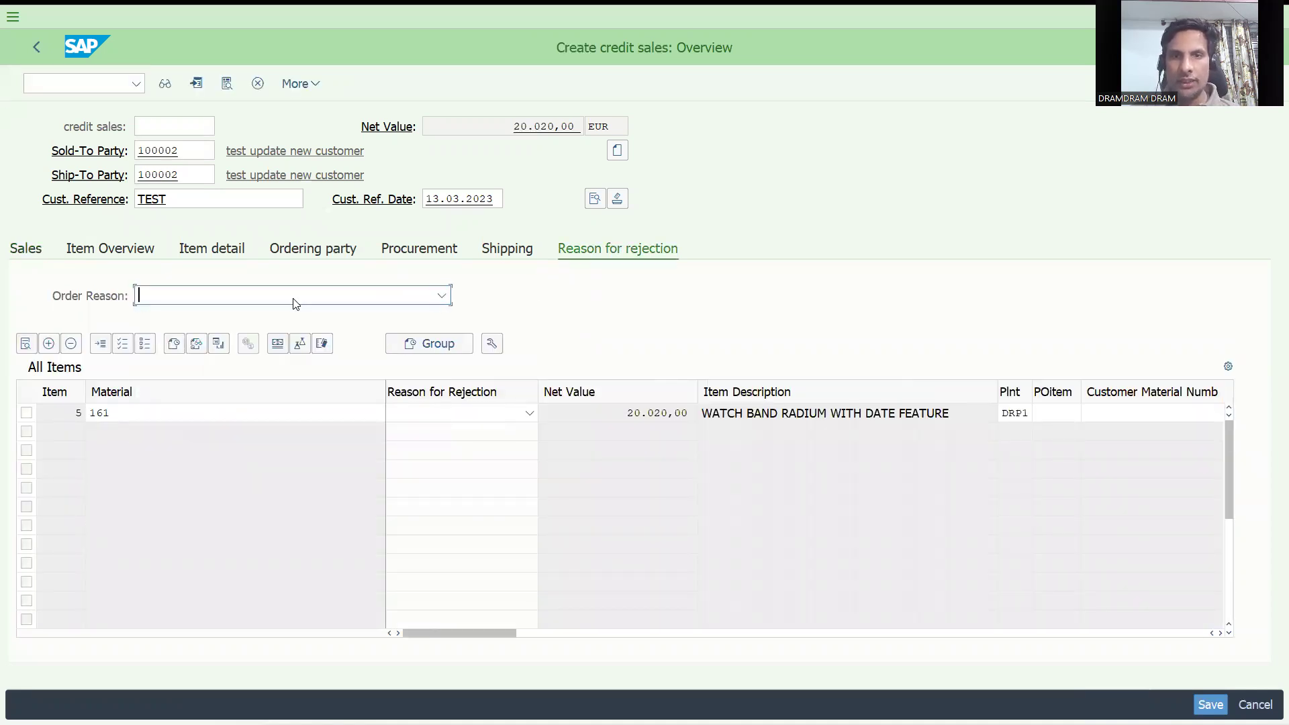
click(486, 413)
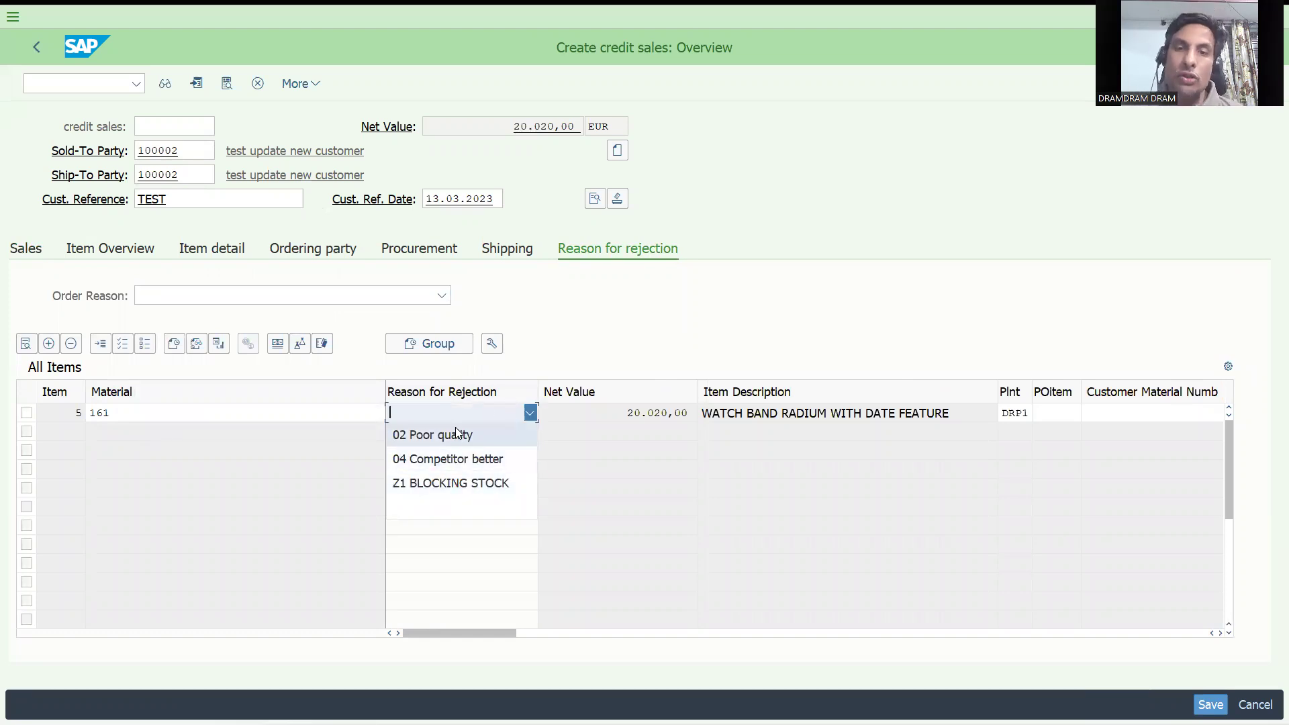
click(454, 483)
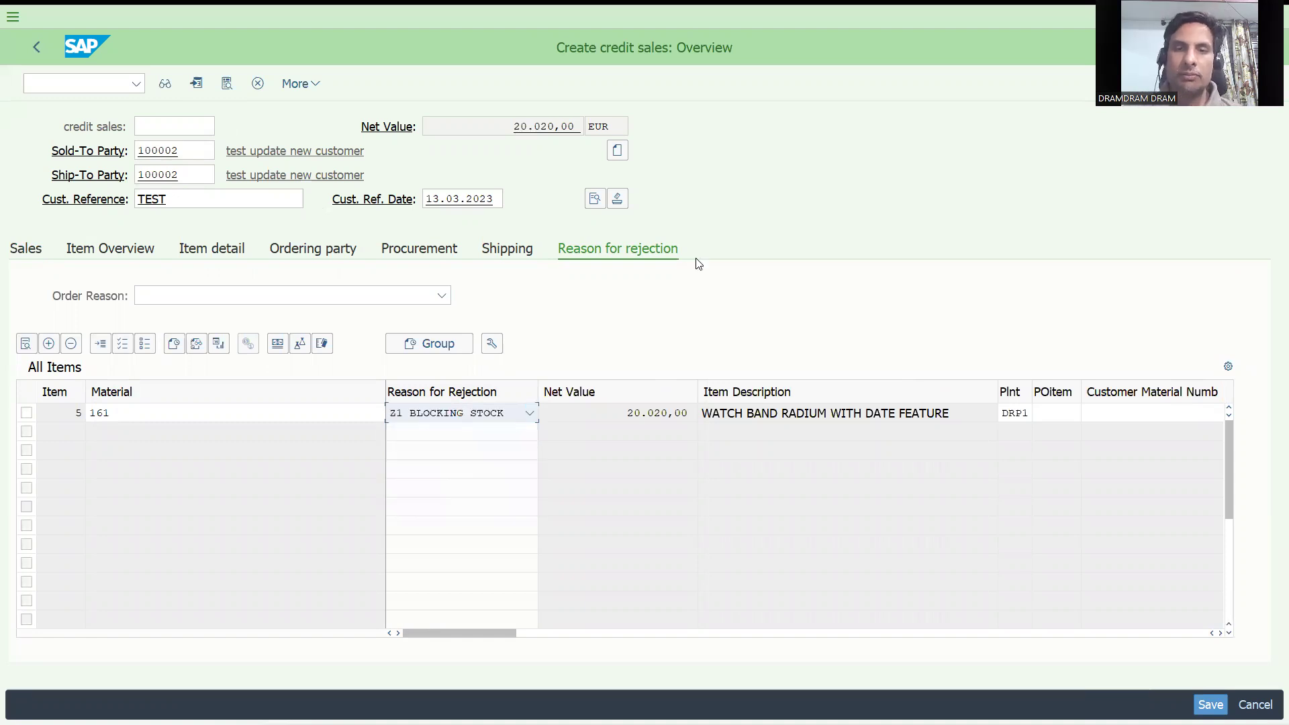
key(ctrl+s)
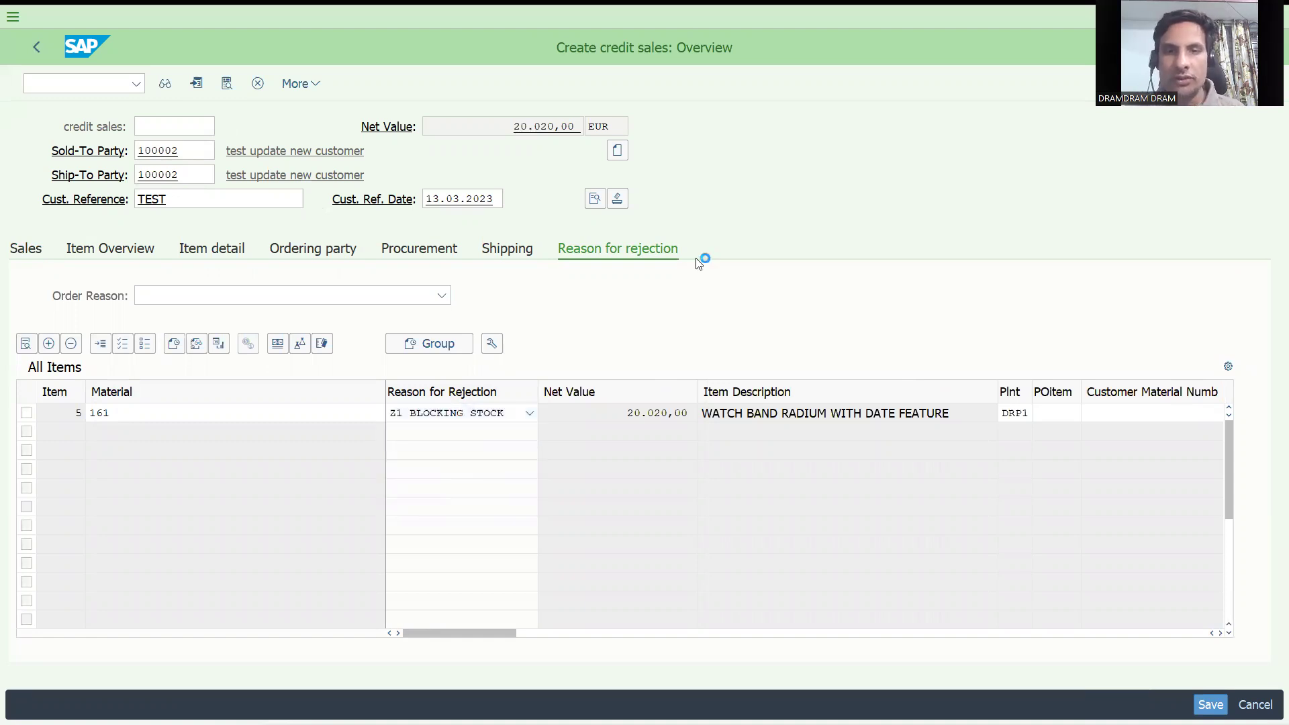
Attempt a VL01N delivery for order 290 and review error VL455: no delivery-relevant items
click(98, 88)
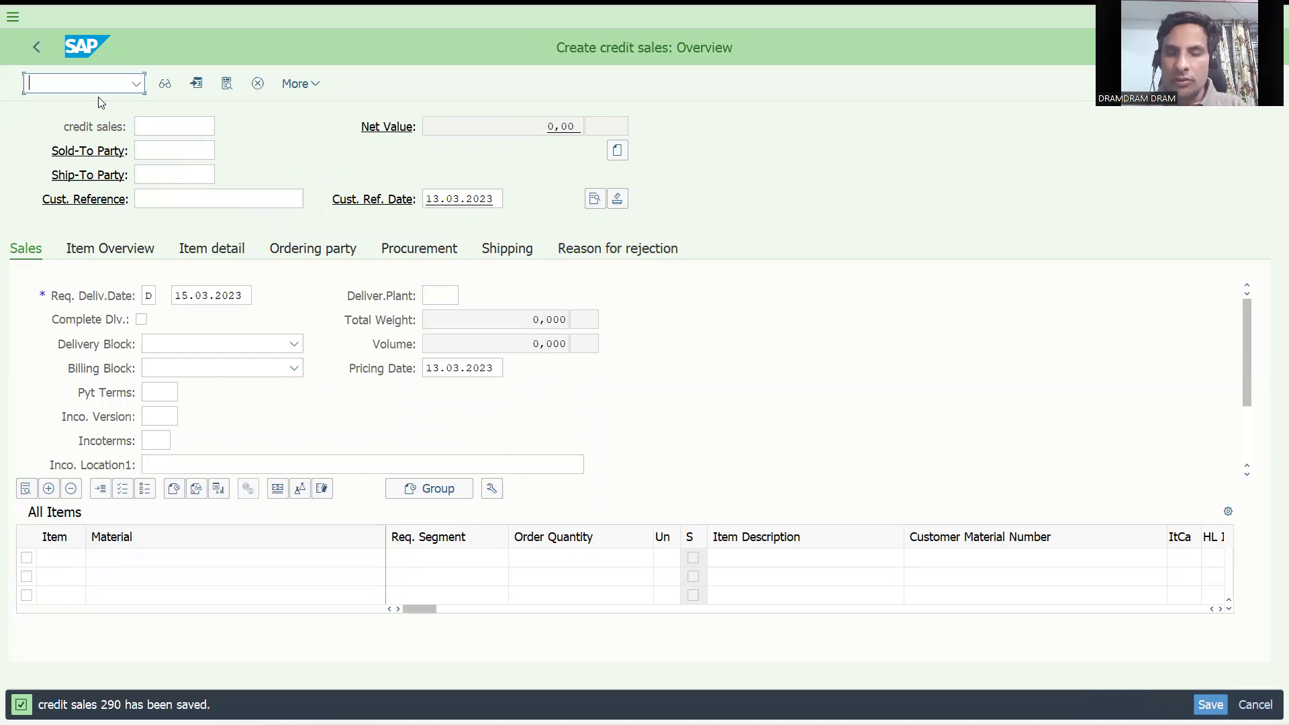
text(/NVL01N)
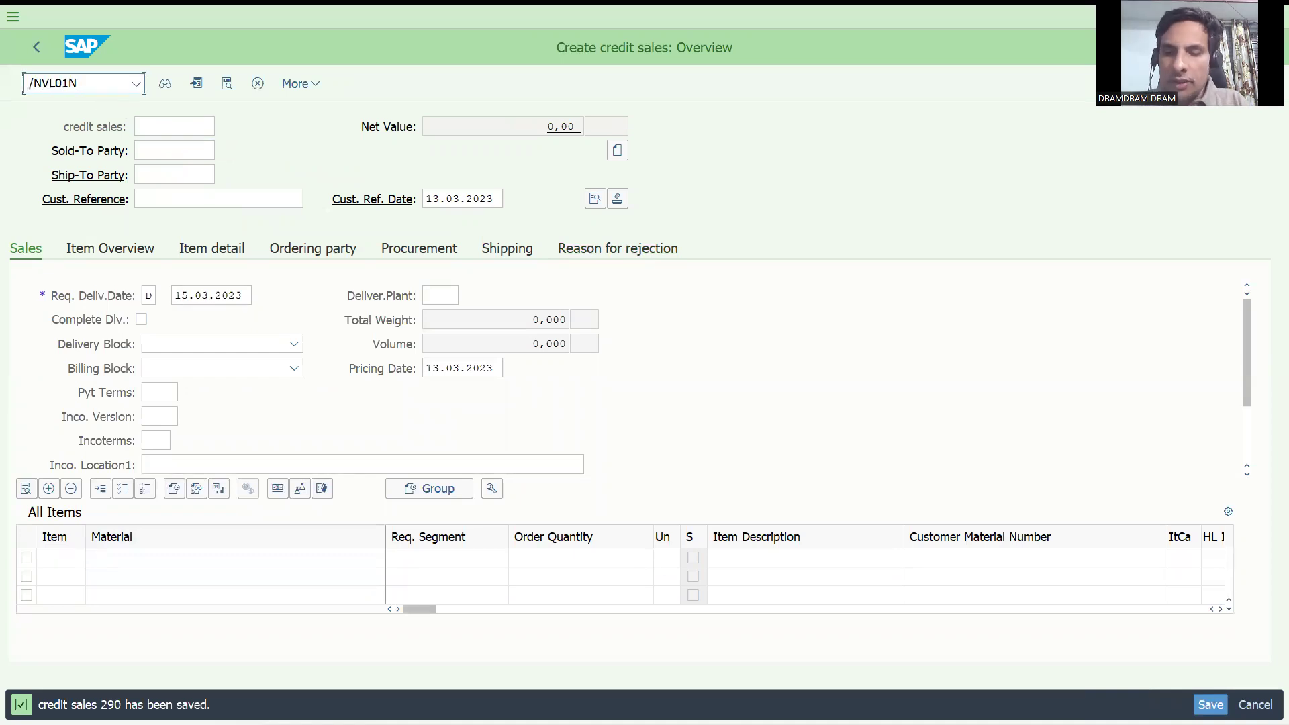
key(Return)
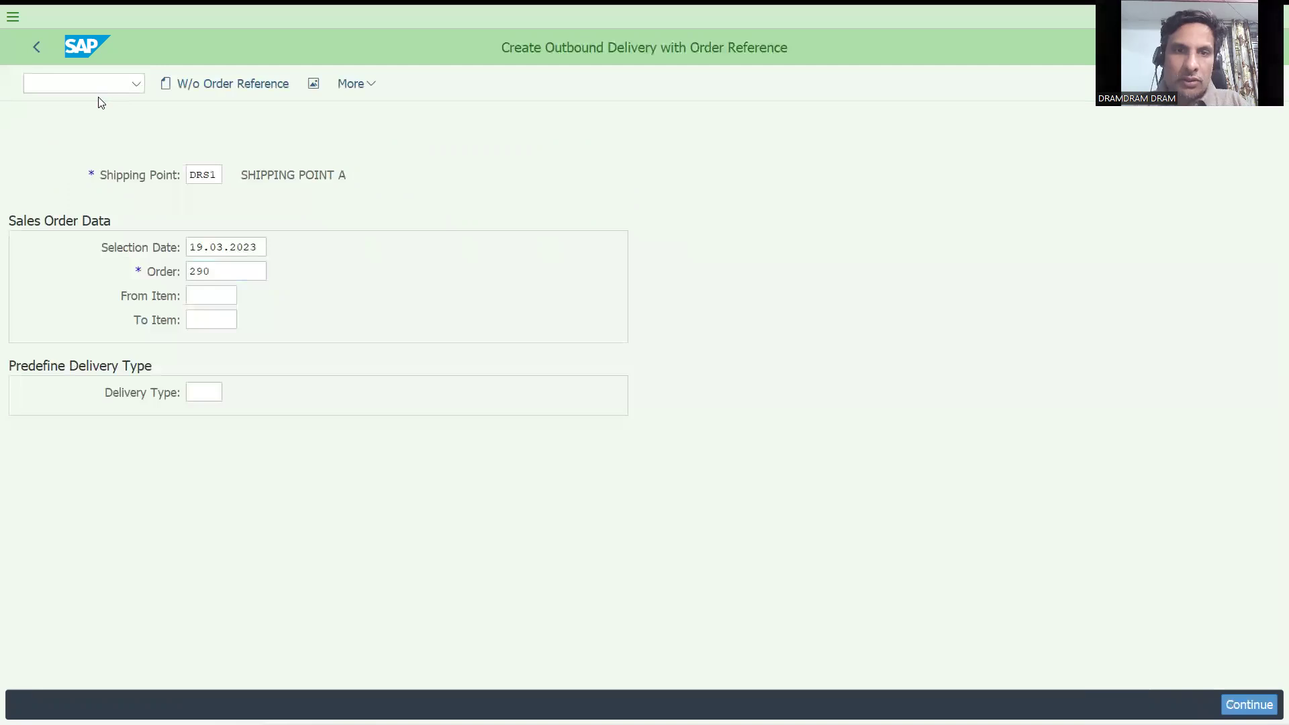
key(Return)
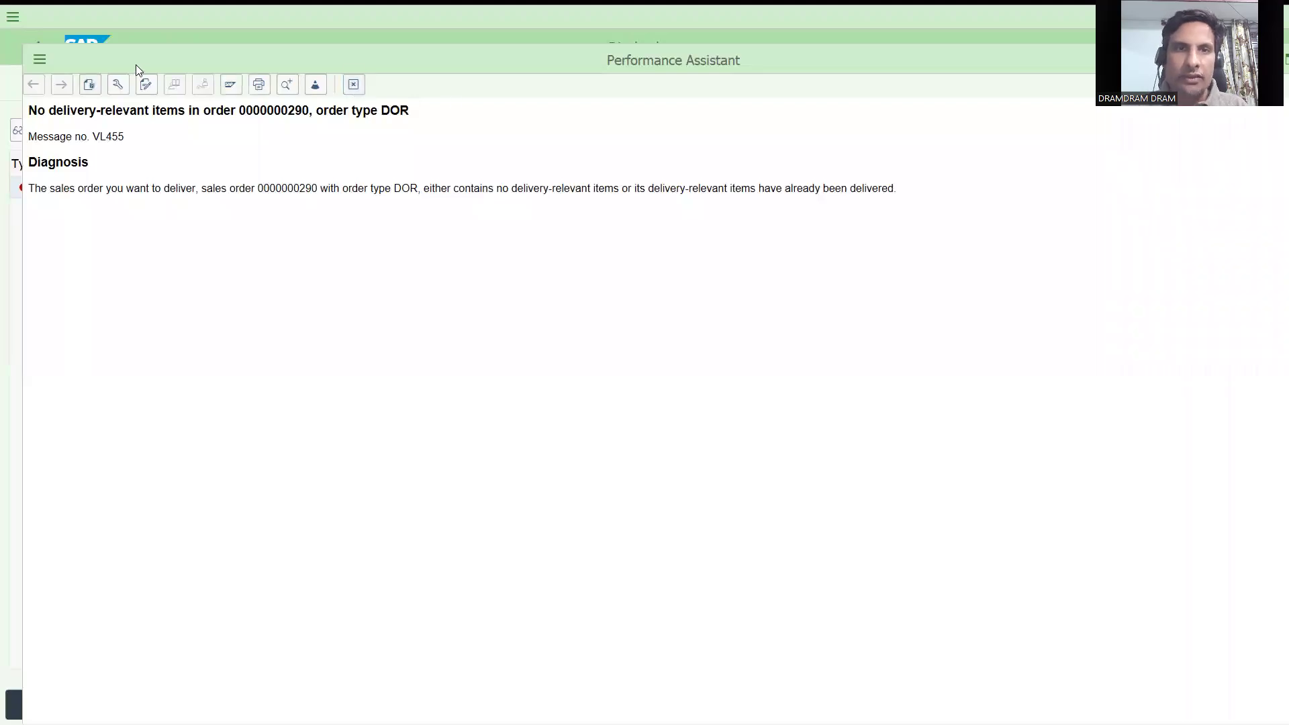
key(Escape)
text(/NV)
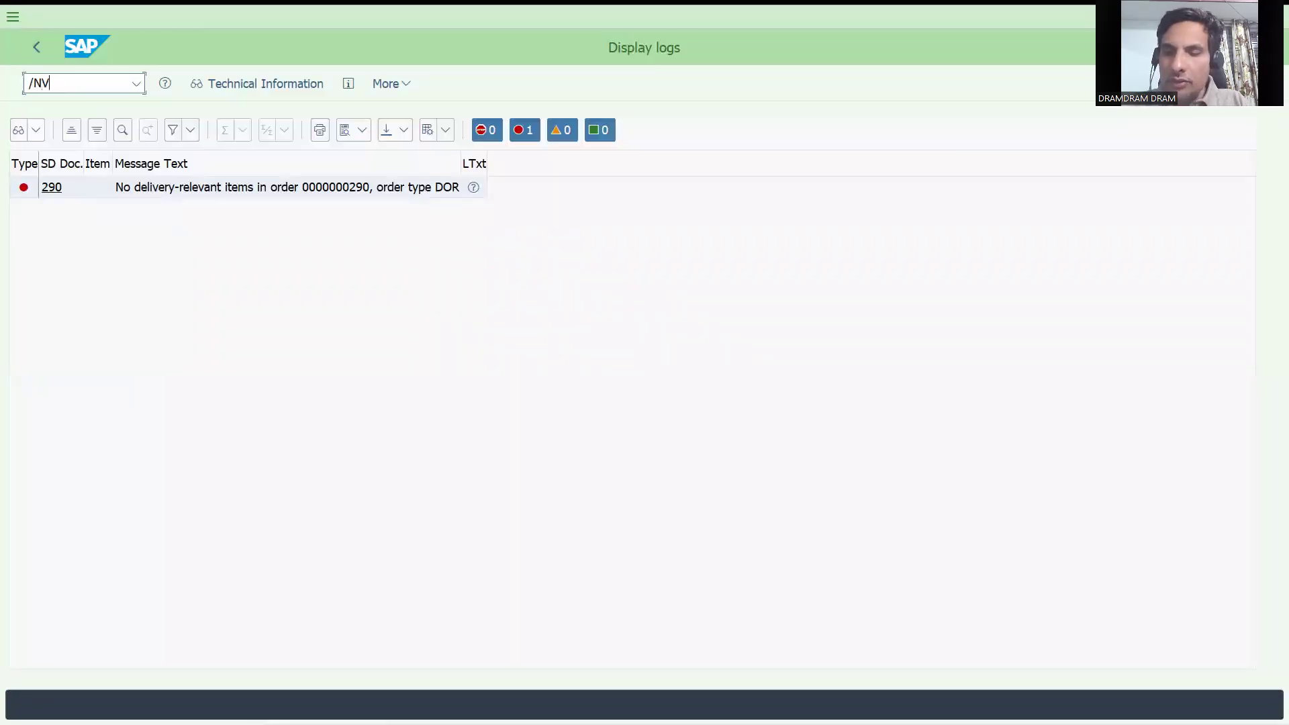
text(A03)
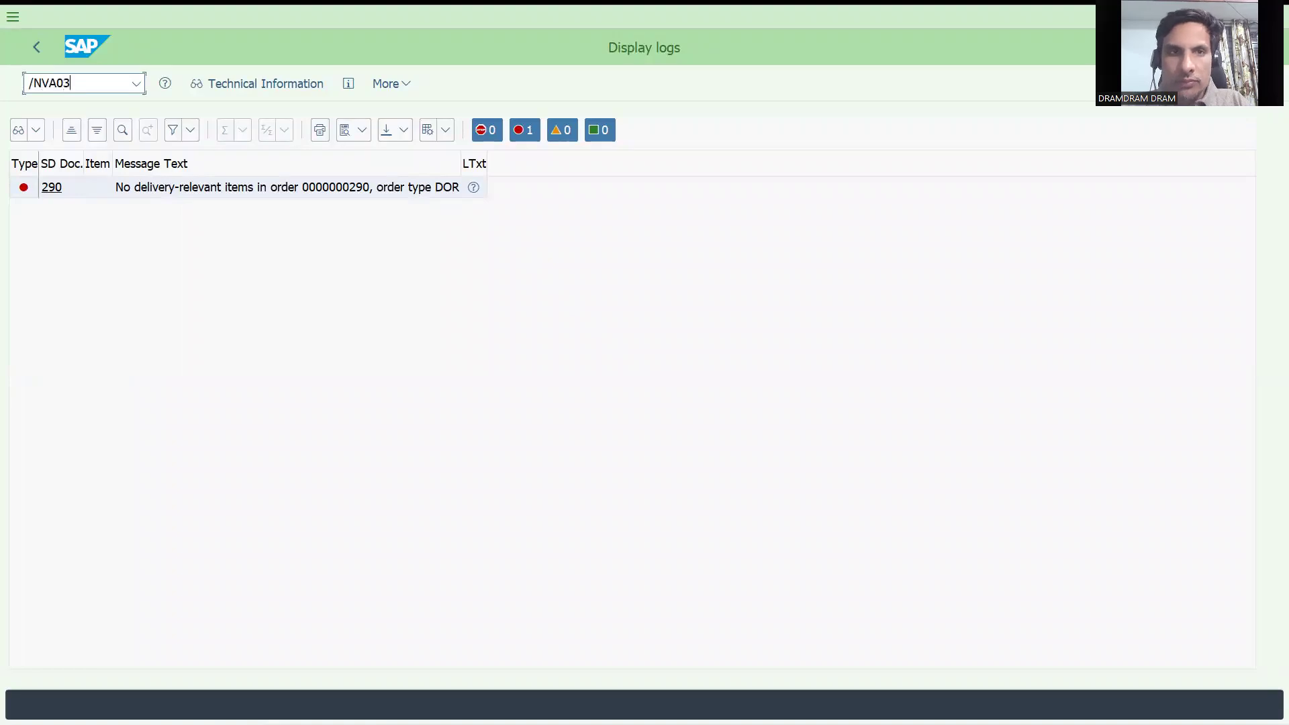
Open order 290 via VA03 and VA02, then blank item 5's Z1 rejection reason
key(Return)
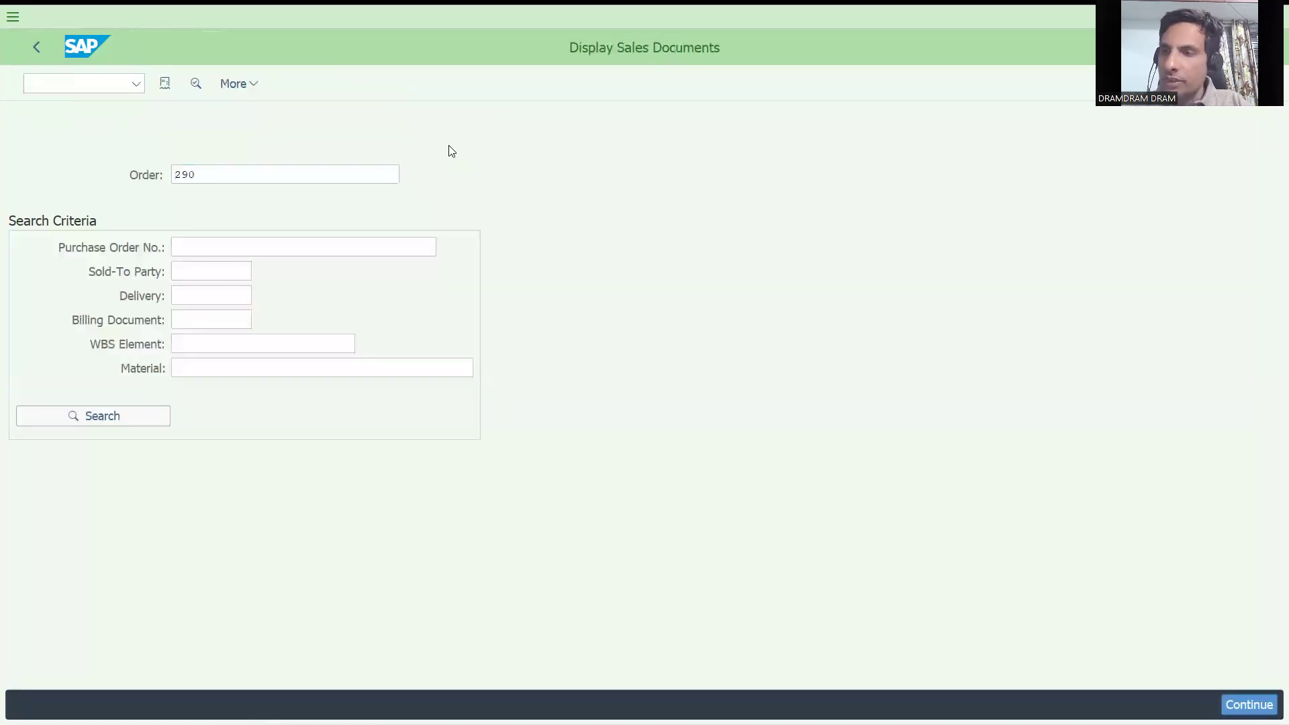
key(Return)
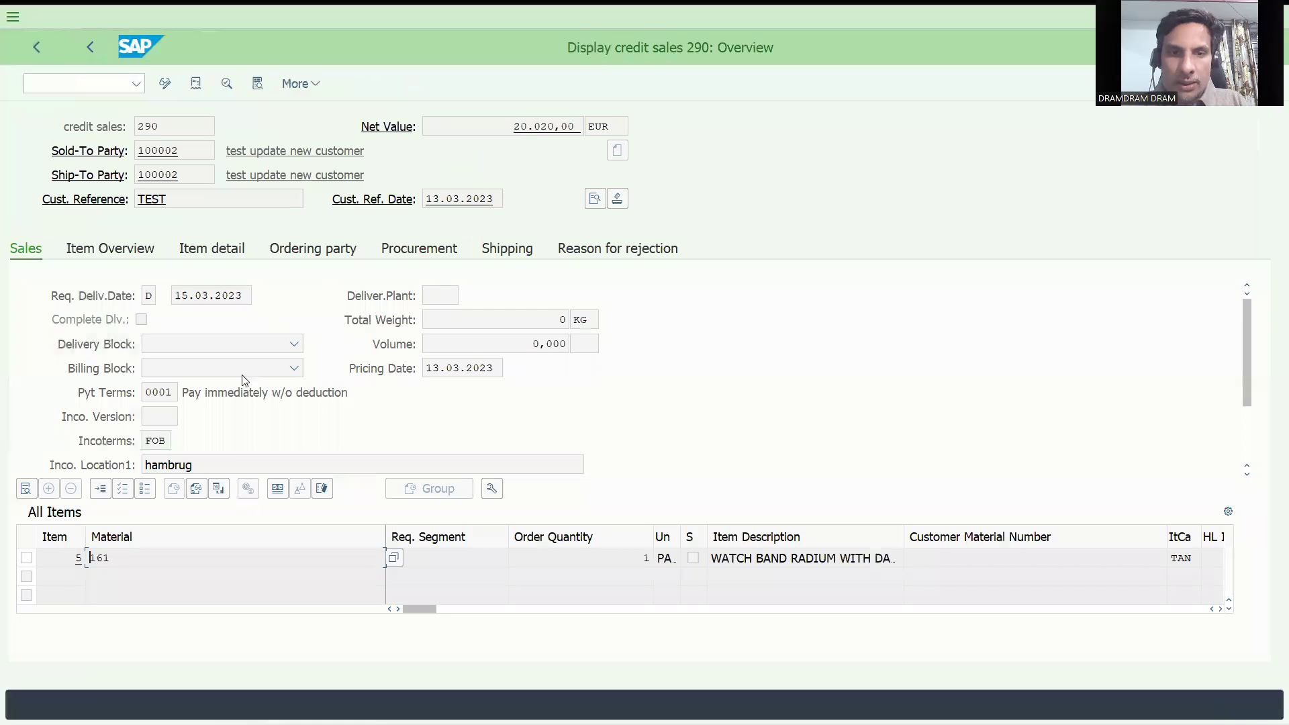
click(87, 84)
text(/)
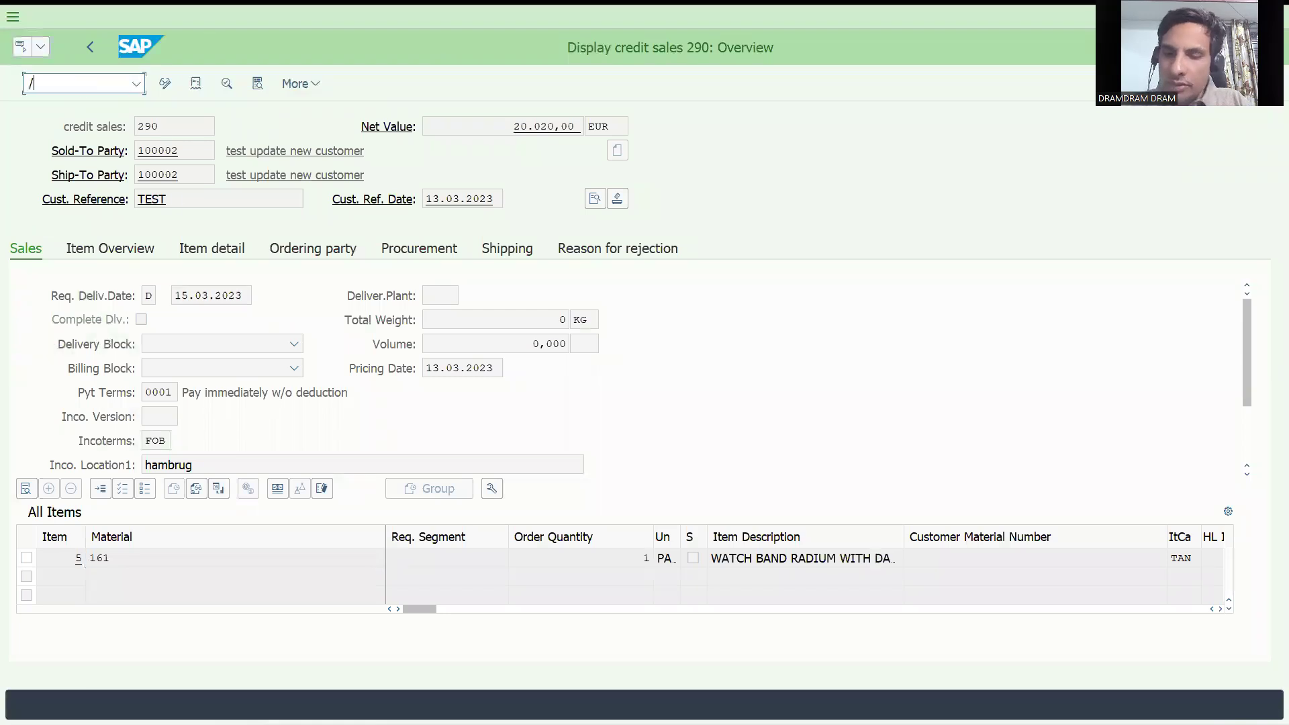
text(NVA02)
key(Return)
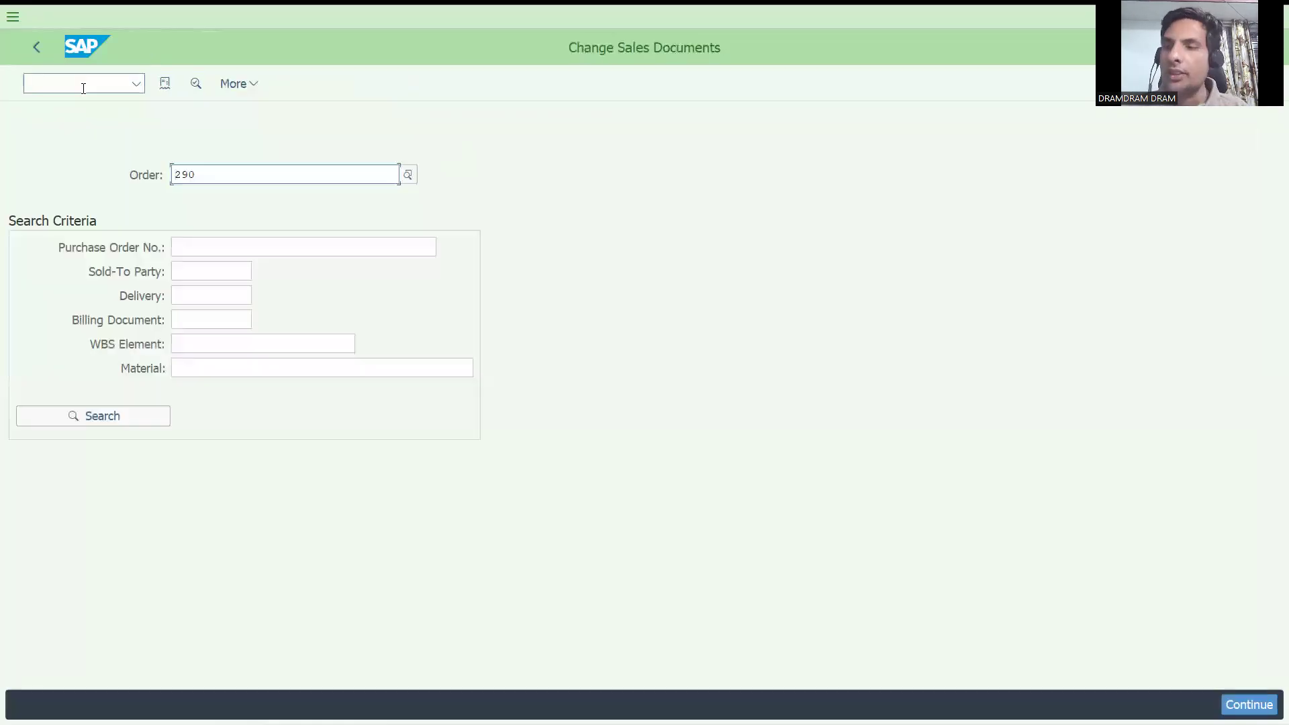
click(84, 90)
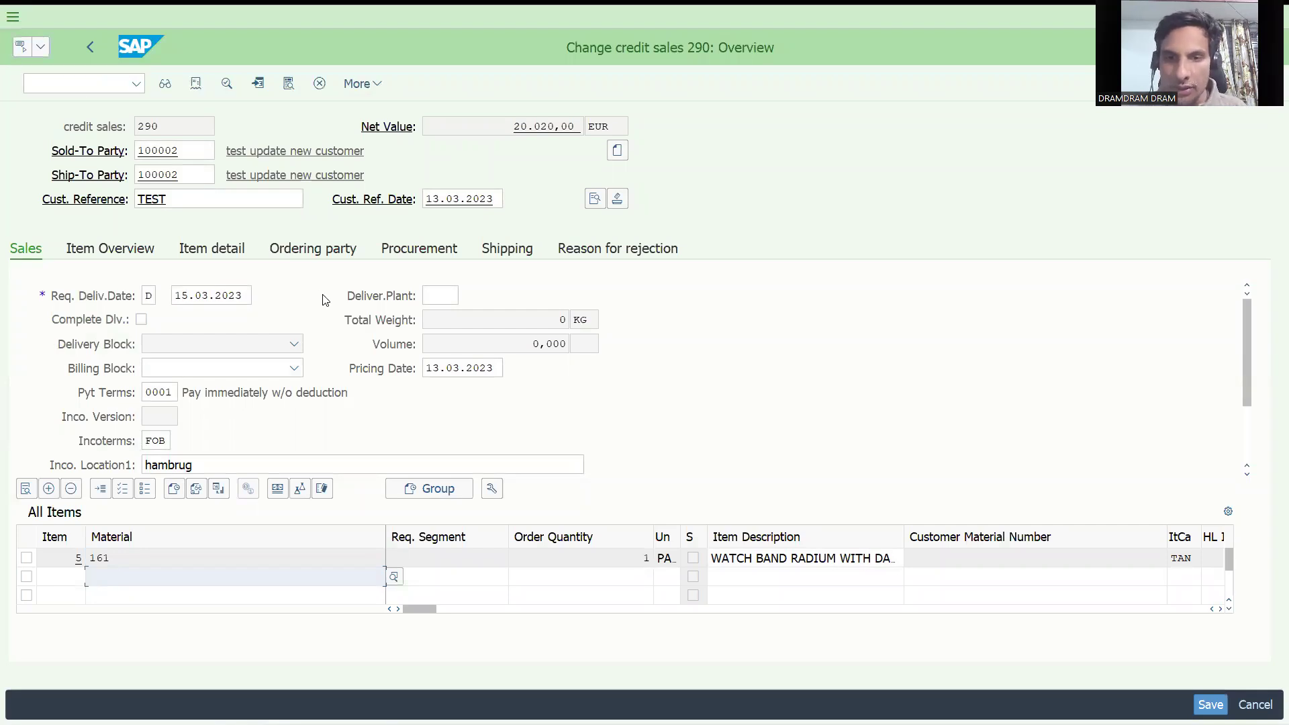
double_click(536, 561)
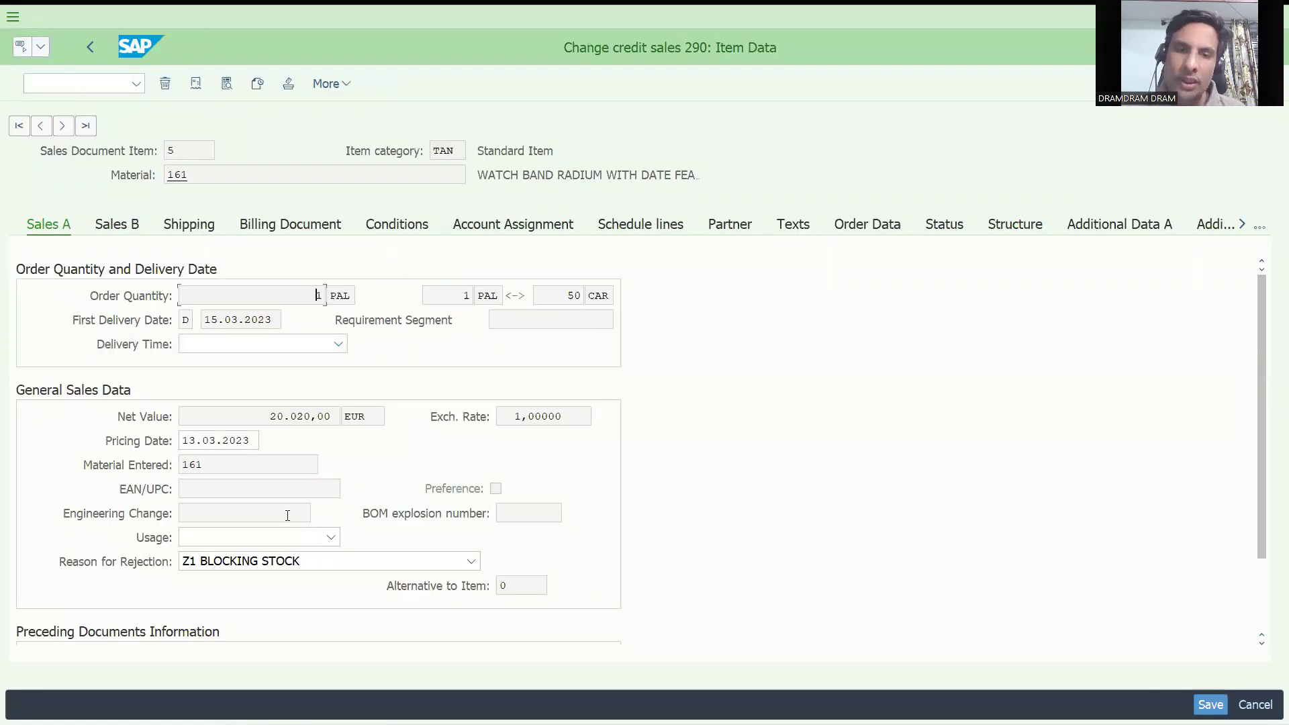
click(290, 560)
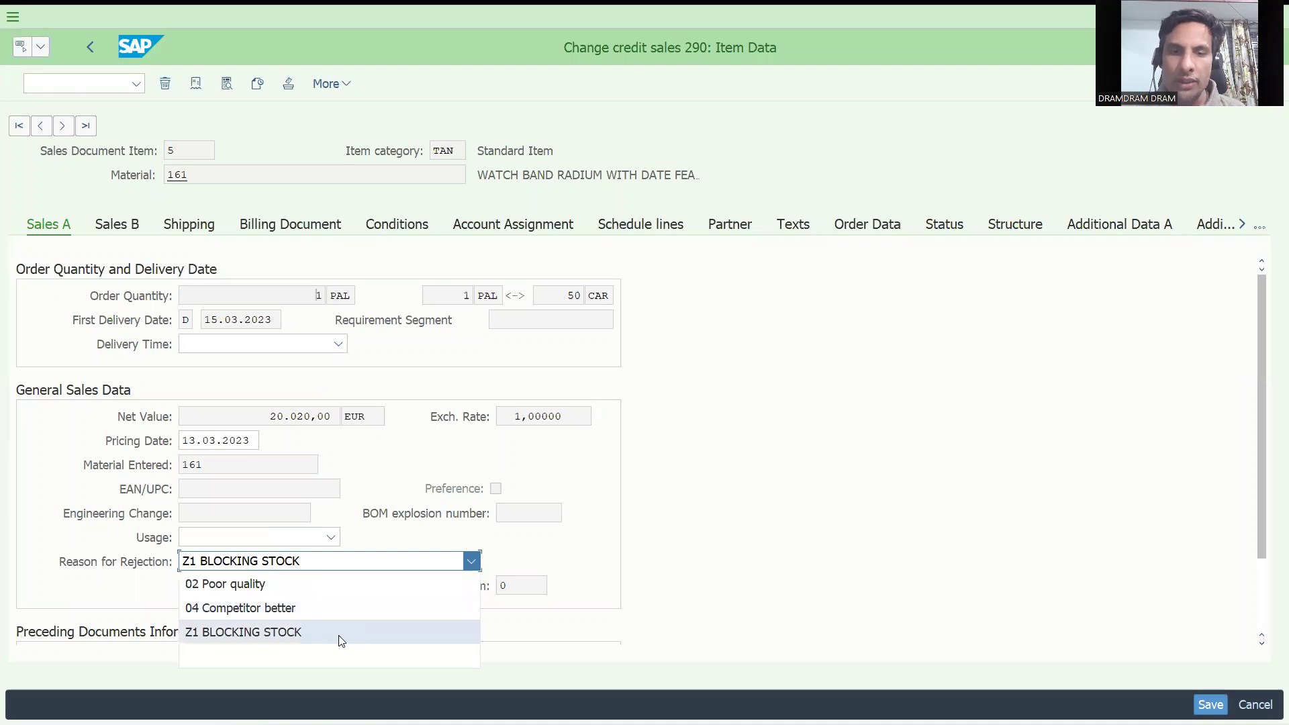
click(378, 648)
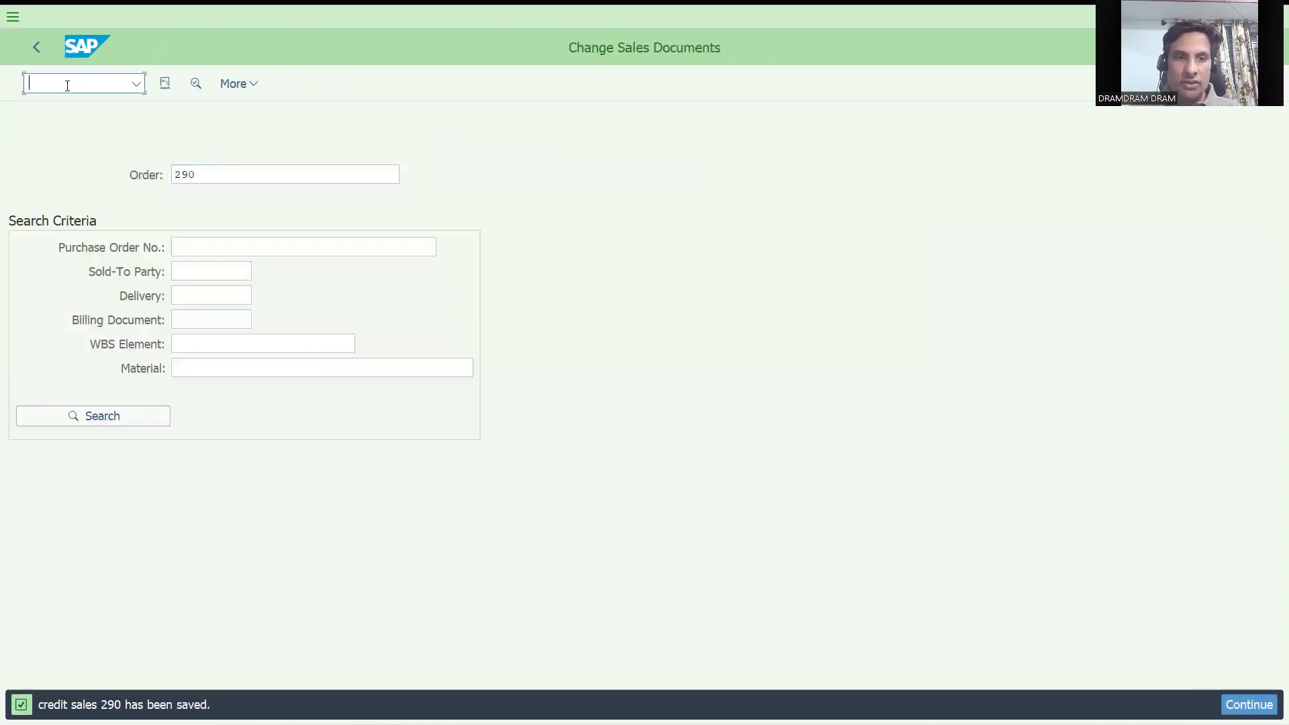
text(/NVL01N)
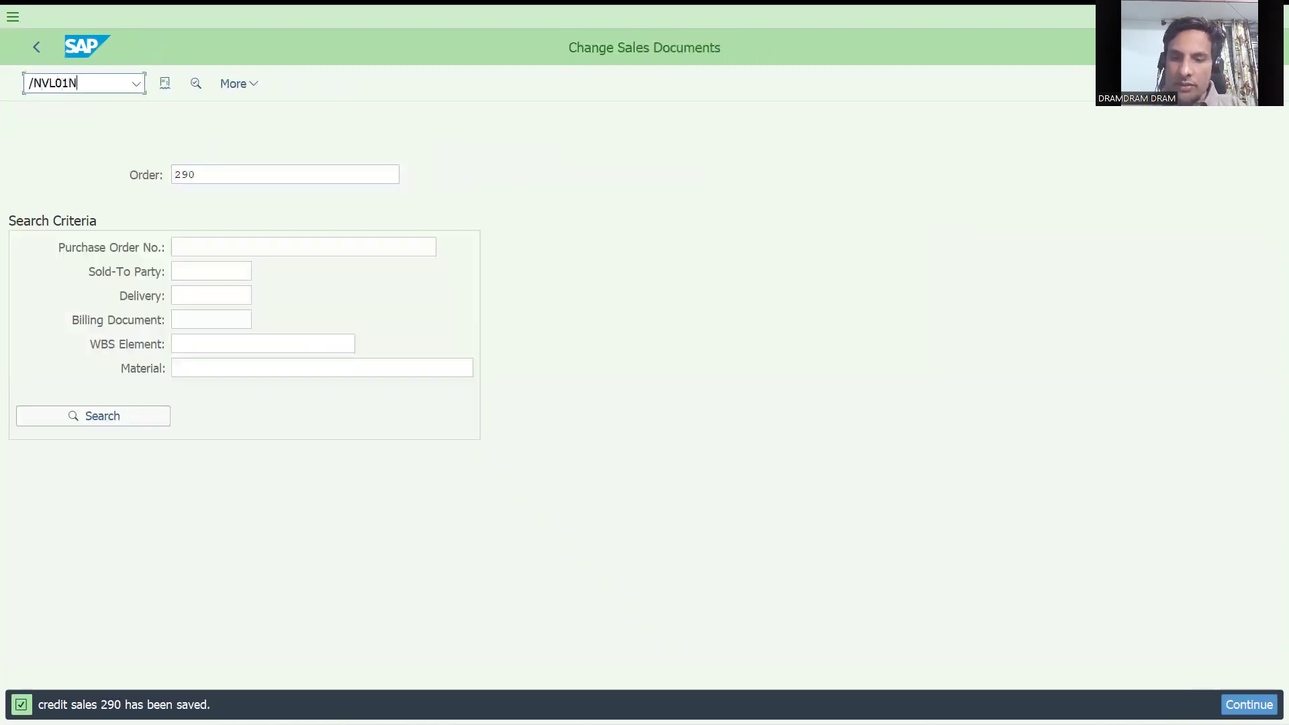
Create order 290's delivery with item 10 picked quantity 1 and save it as 80000222
key(Return)
key(Return)
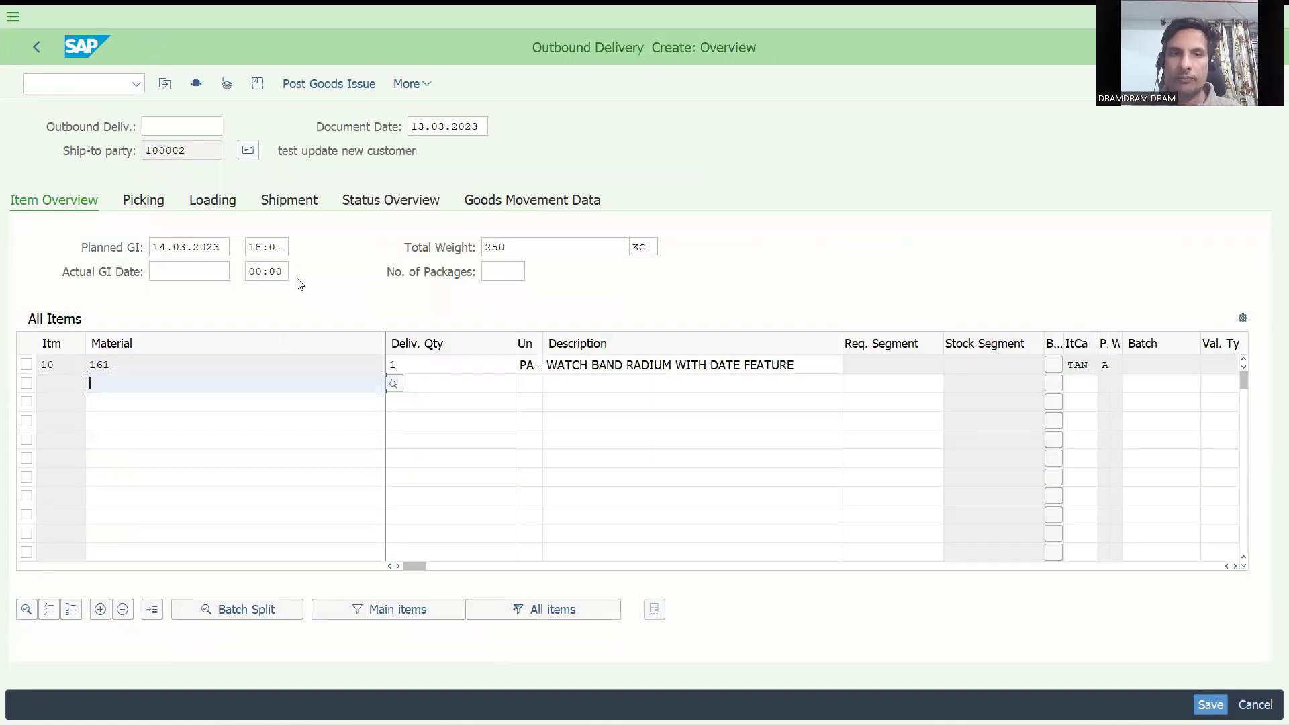
click(158, 203)
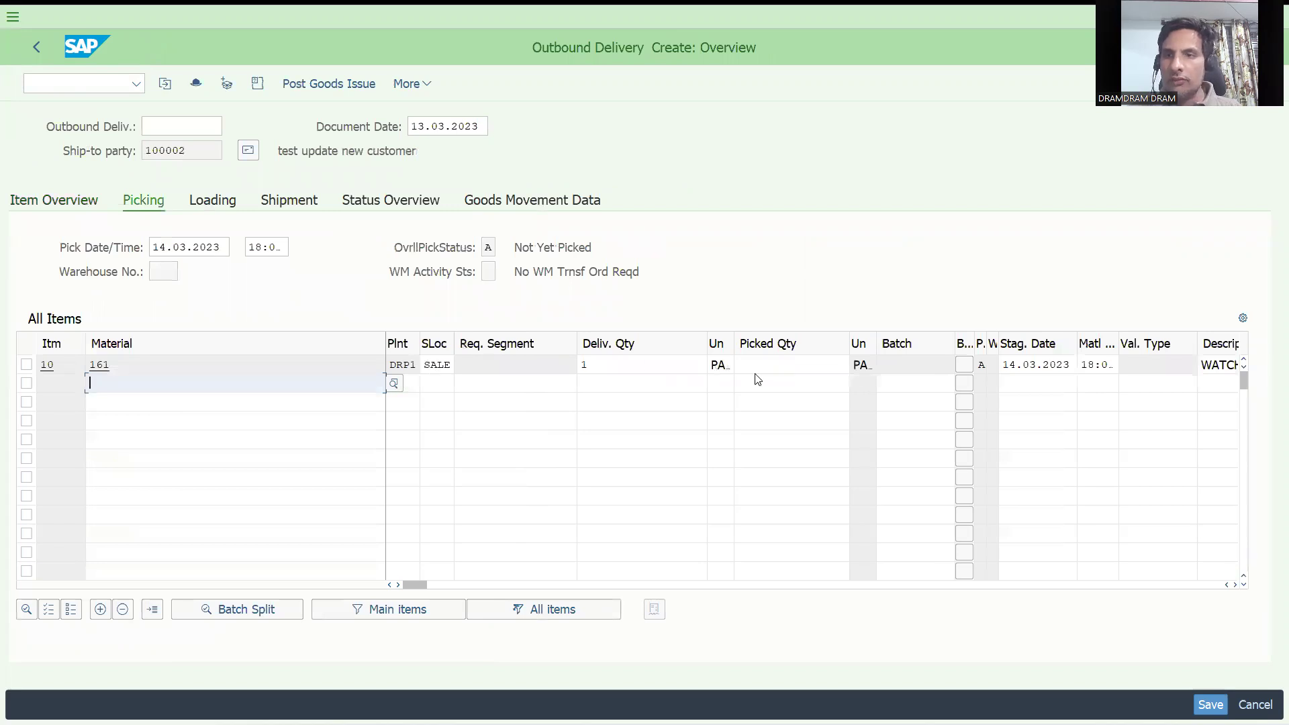
click(754, 365)
text(1)
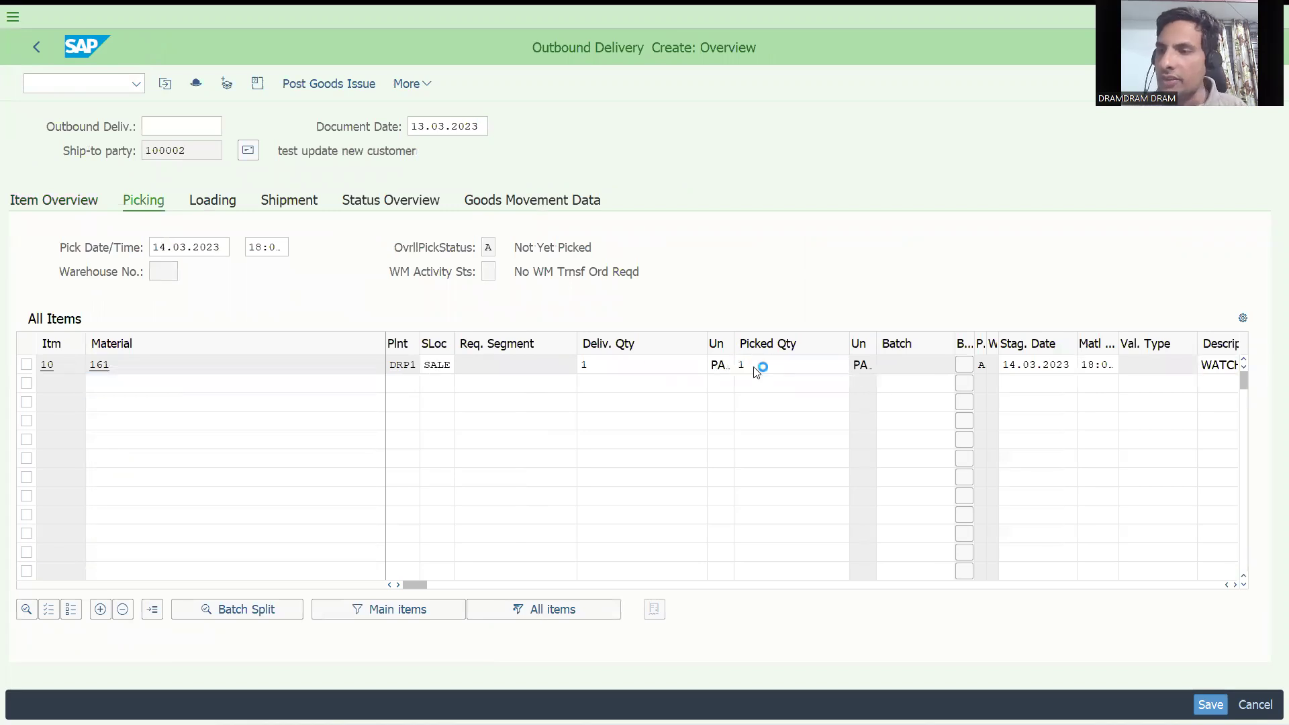
key(Return)
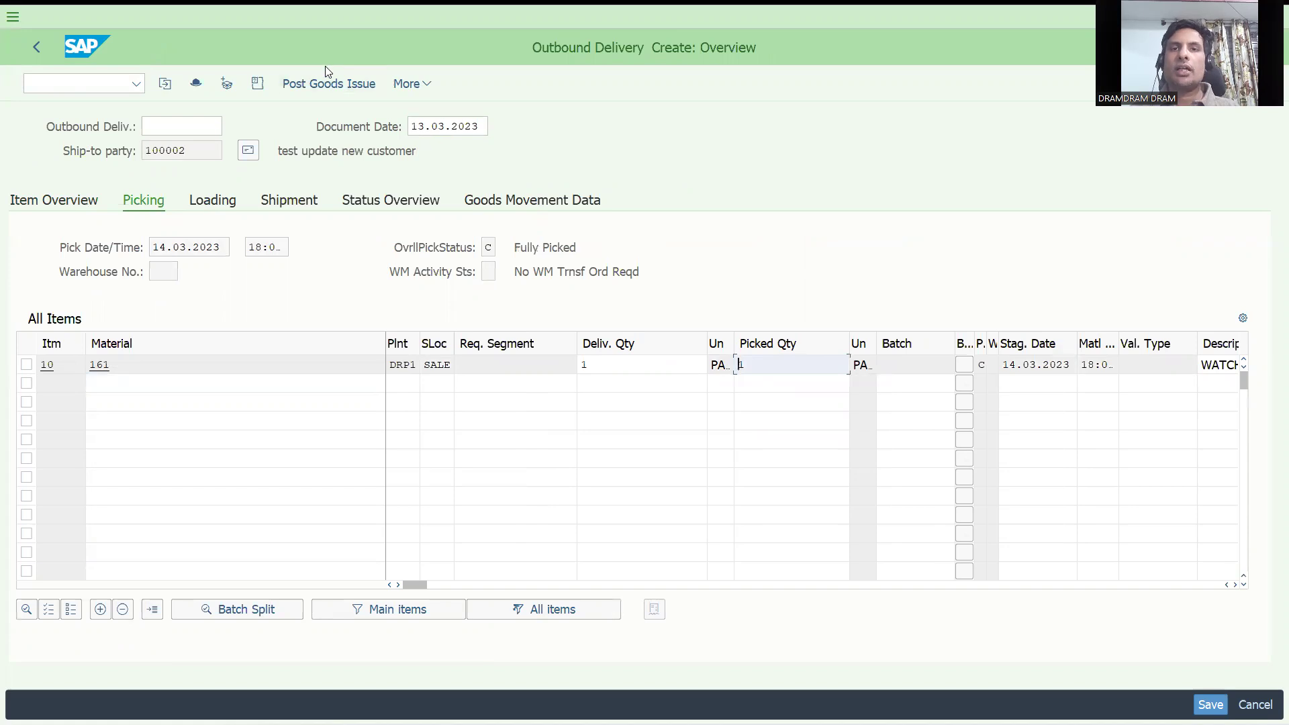
click(328, 83)
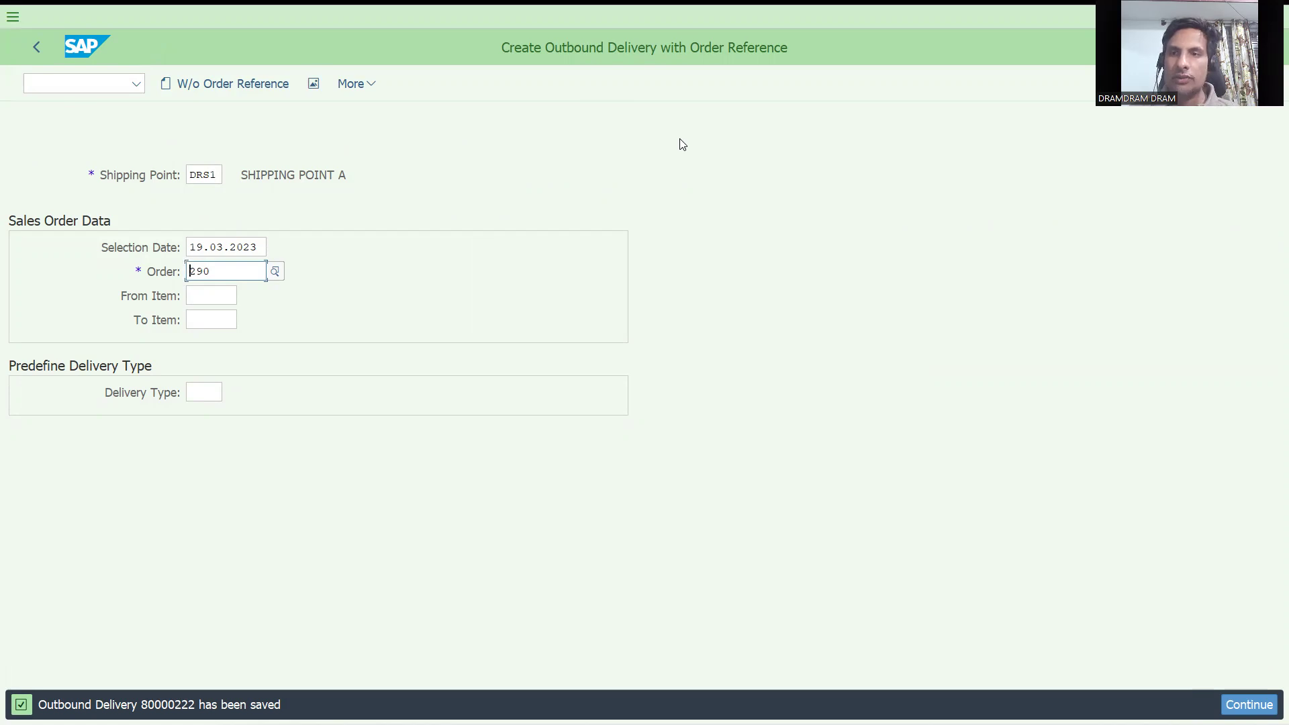
key(Return)
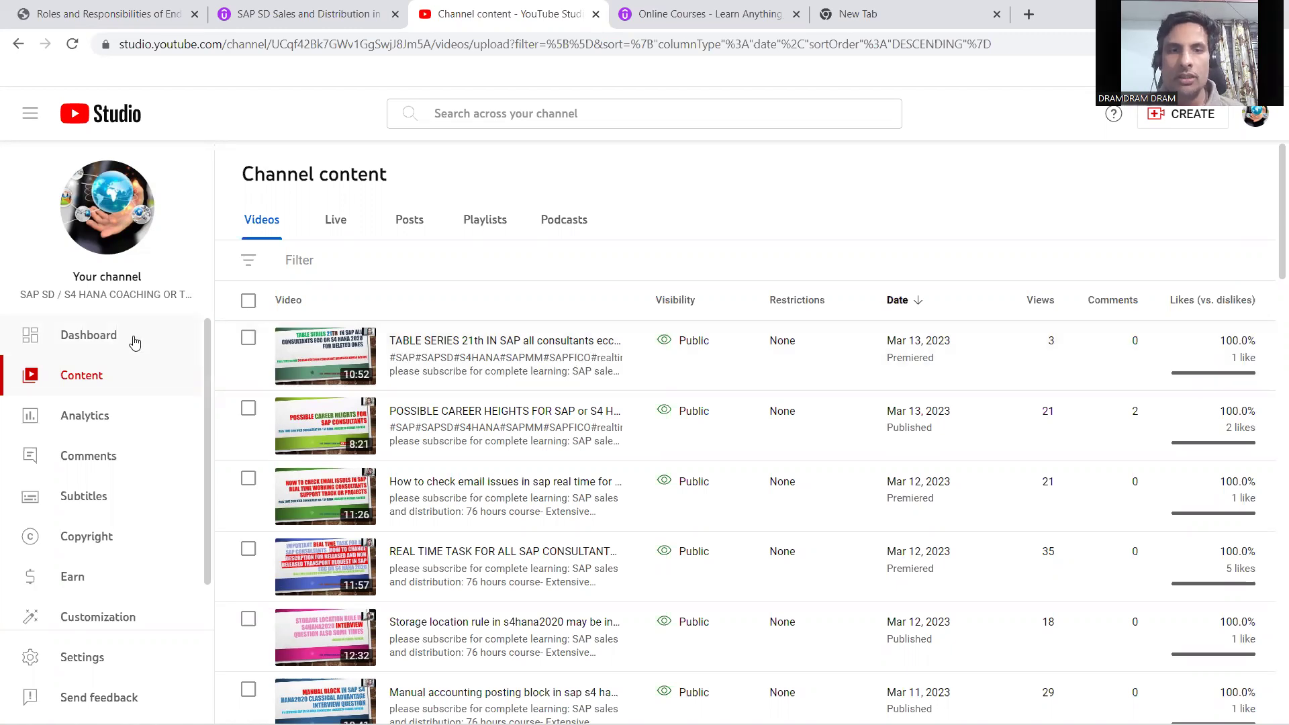
Glance at the YouTube Studio channel dashboard, then bring up the Udemy SAP SD course curriculum
click(88, 335)
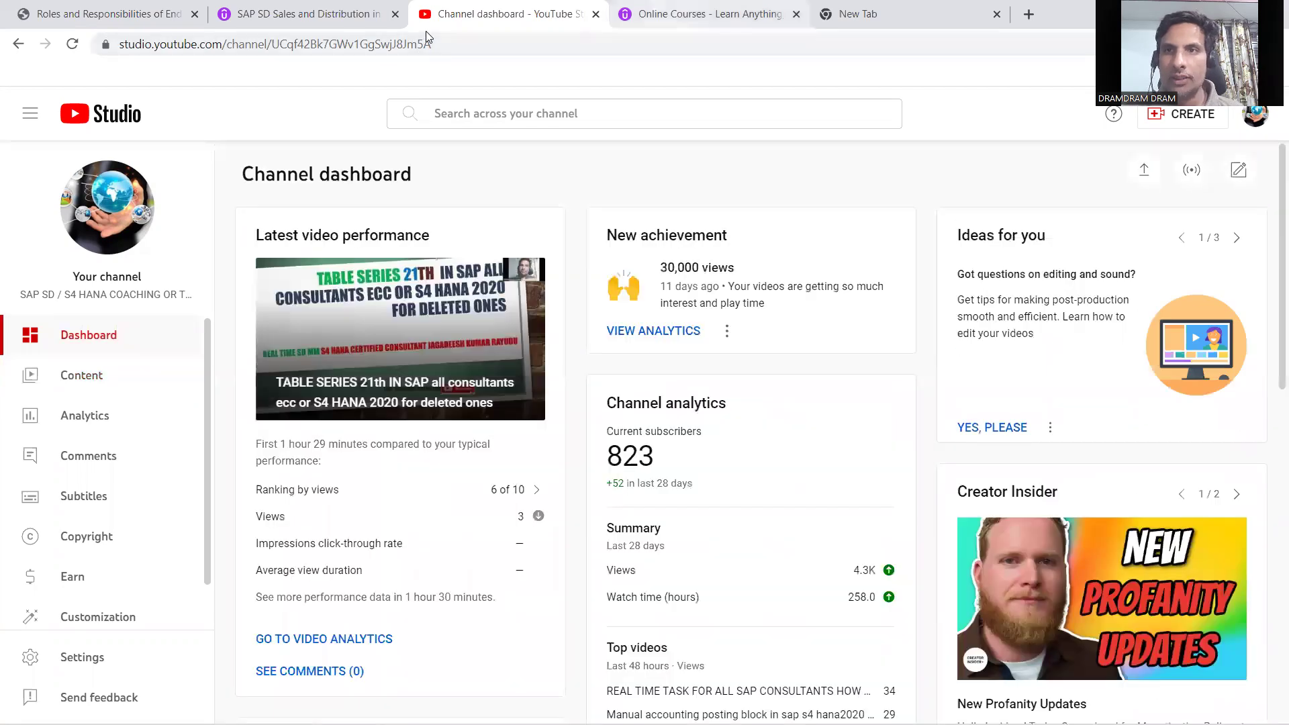
key(ctrl+Tab)
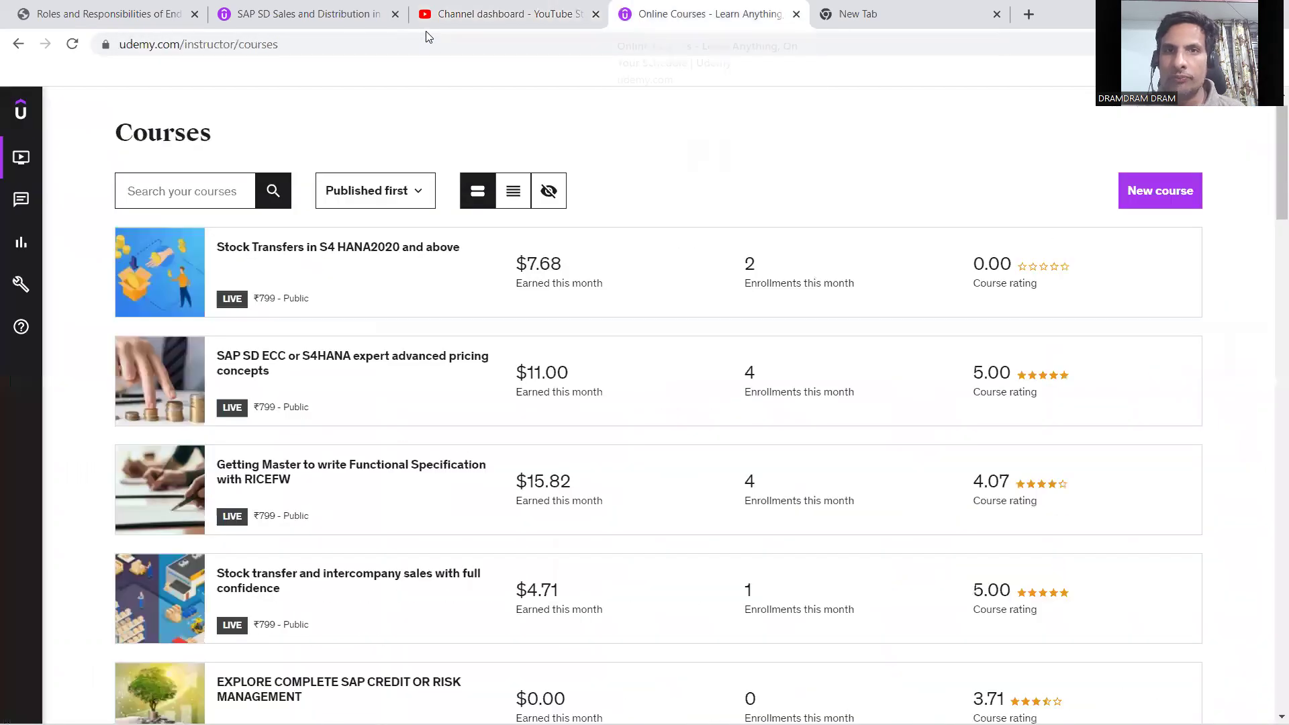
key(ctrl+shift+Tab)
click(334, 13)
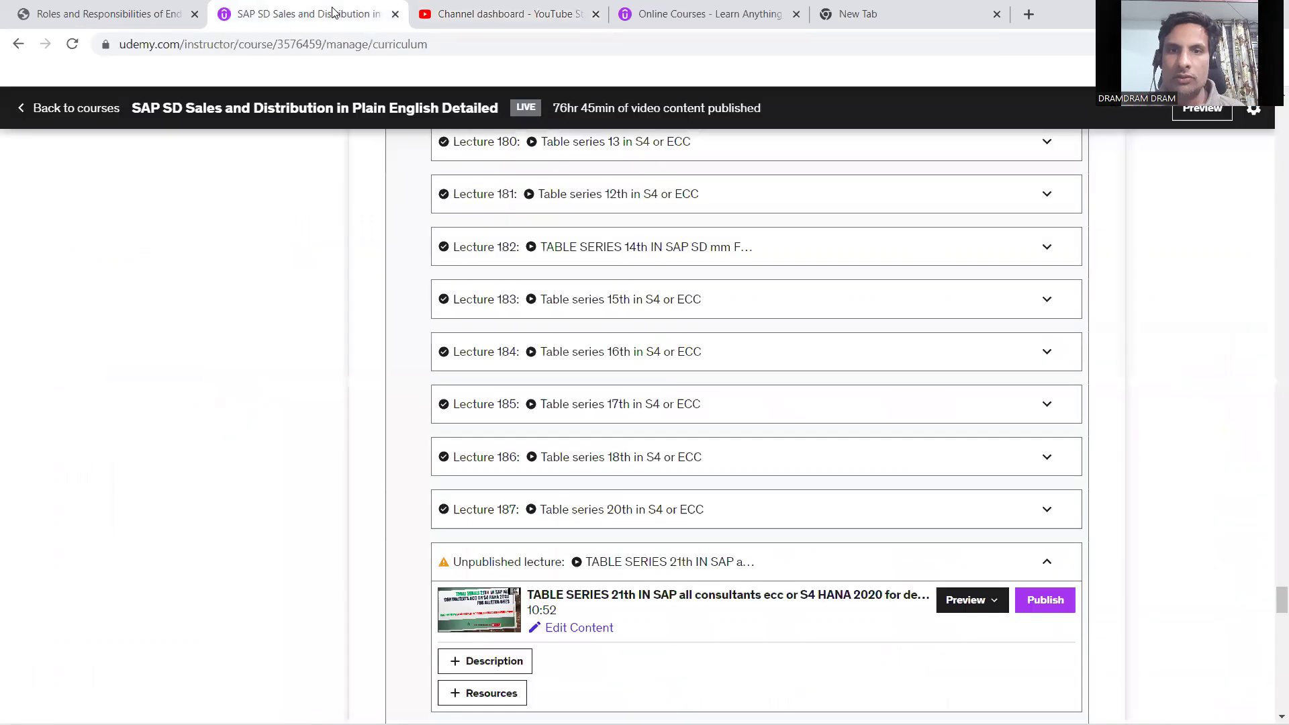
Publish the unpublished TABLE SERIES 21th lecture in the Udemy curriculum
click(1046, 604)
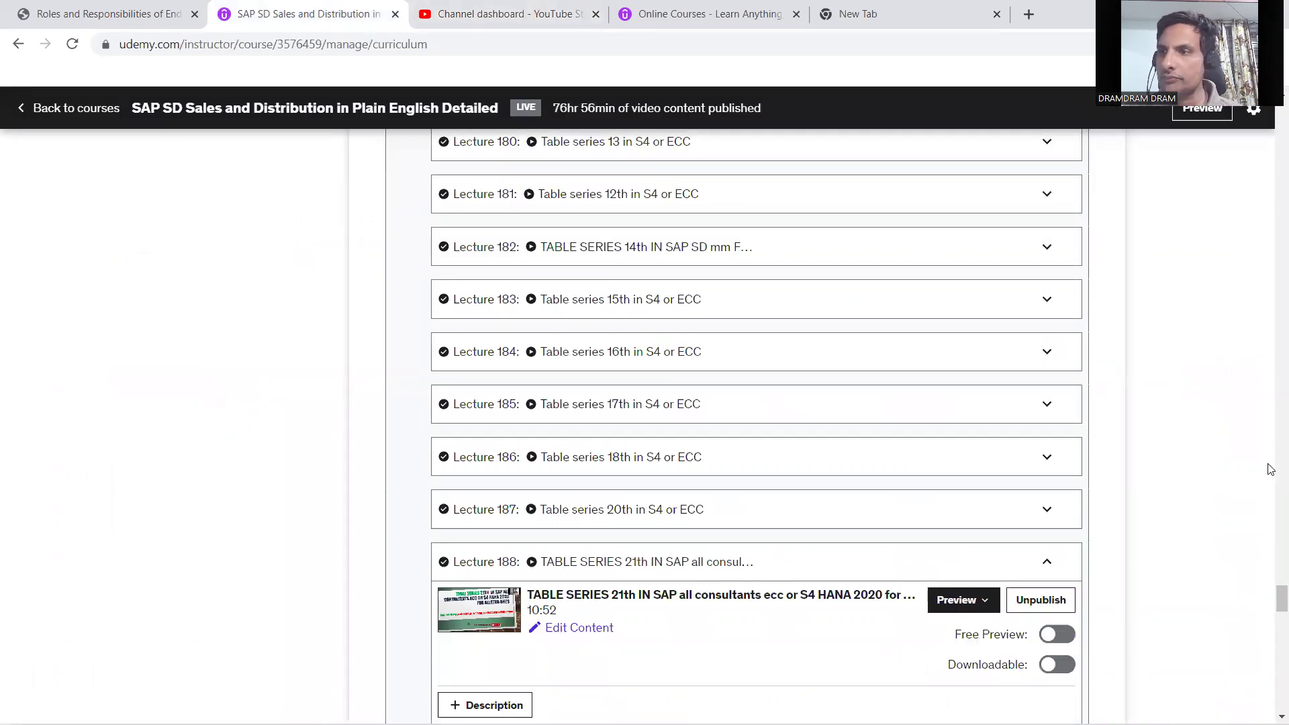
drag(1279, 601, 1270, 122)
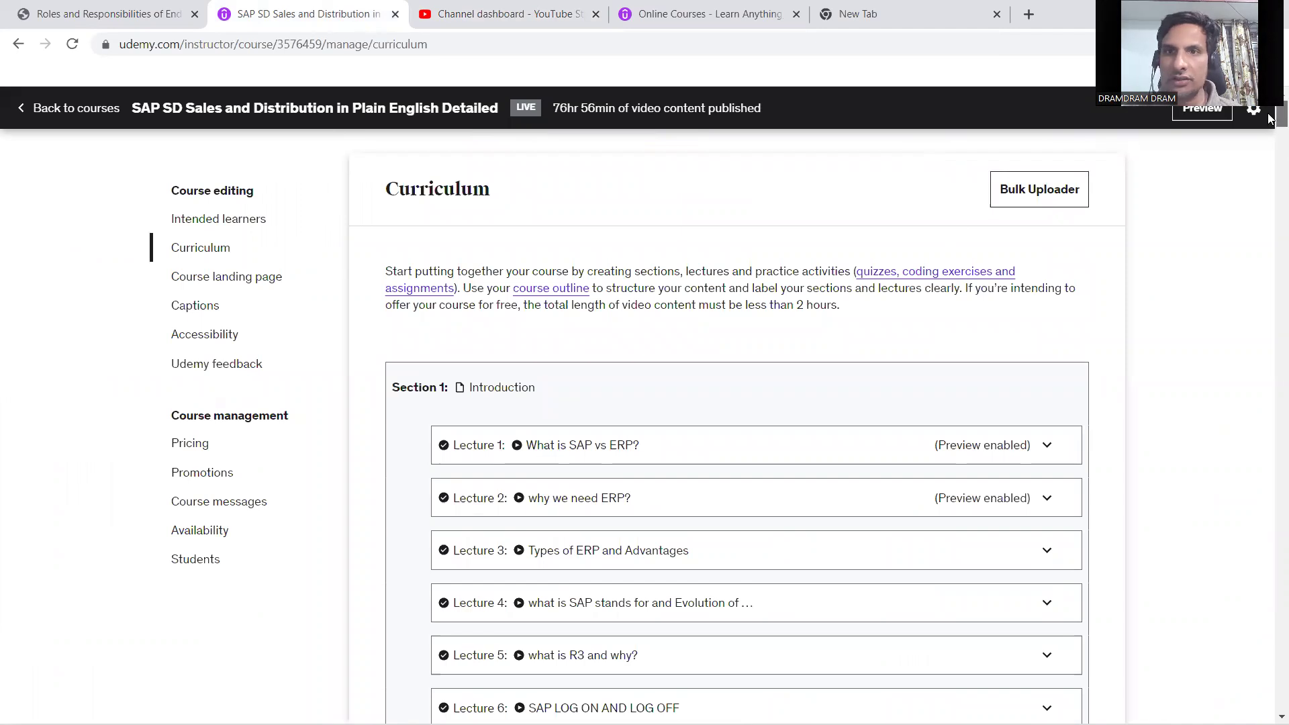
drag(1270, 117, 1271, 496)
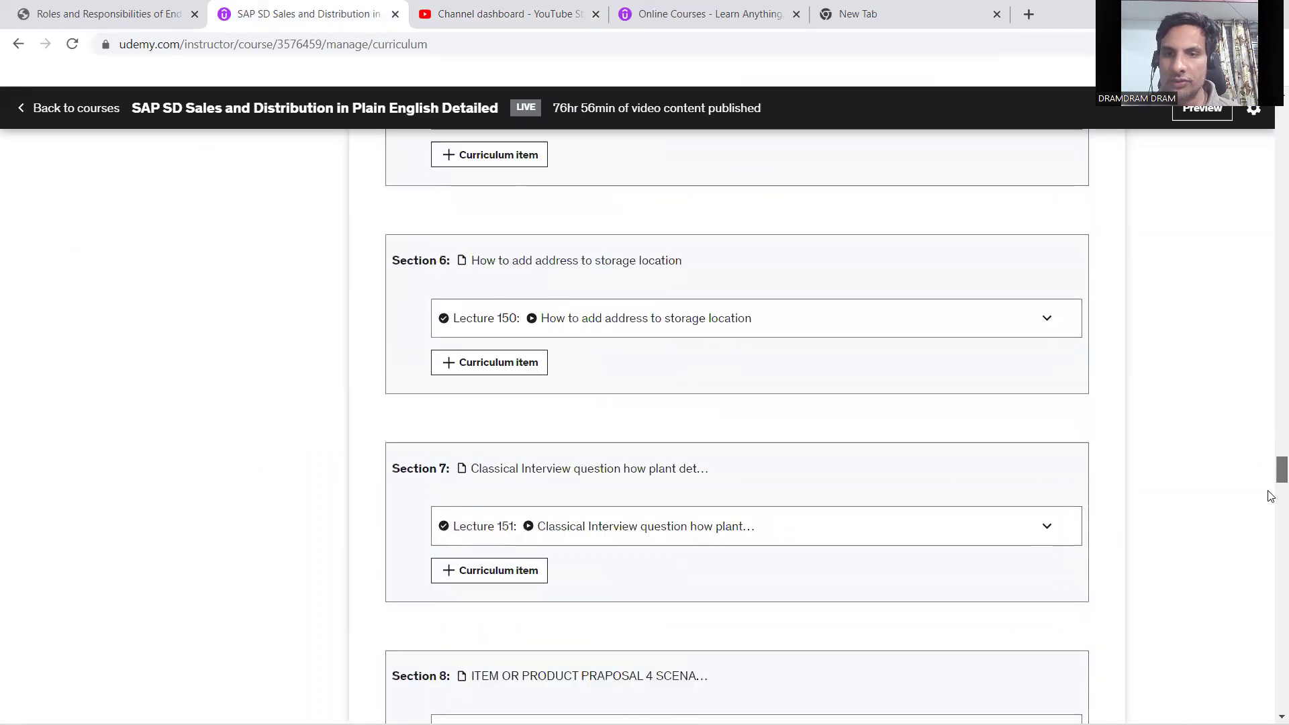
drag(1269, 496, 1270, 672)
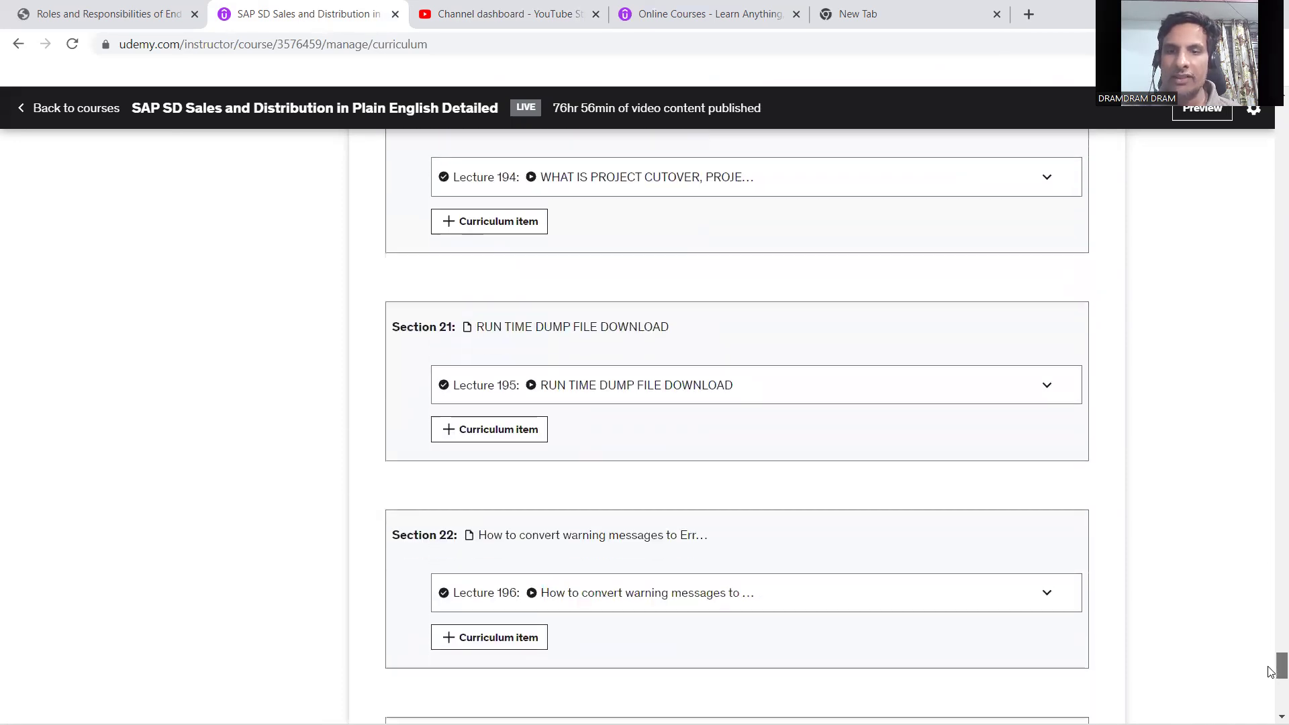
mouse_move(1270, 672)
mouse_down()
mouse_move(1270, 703)
mouse_move(1272, 121)
mouse_up()
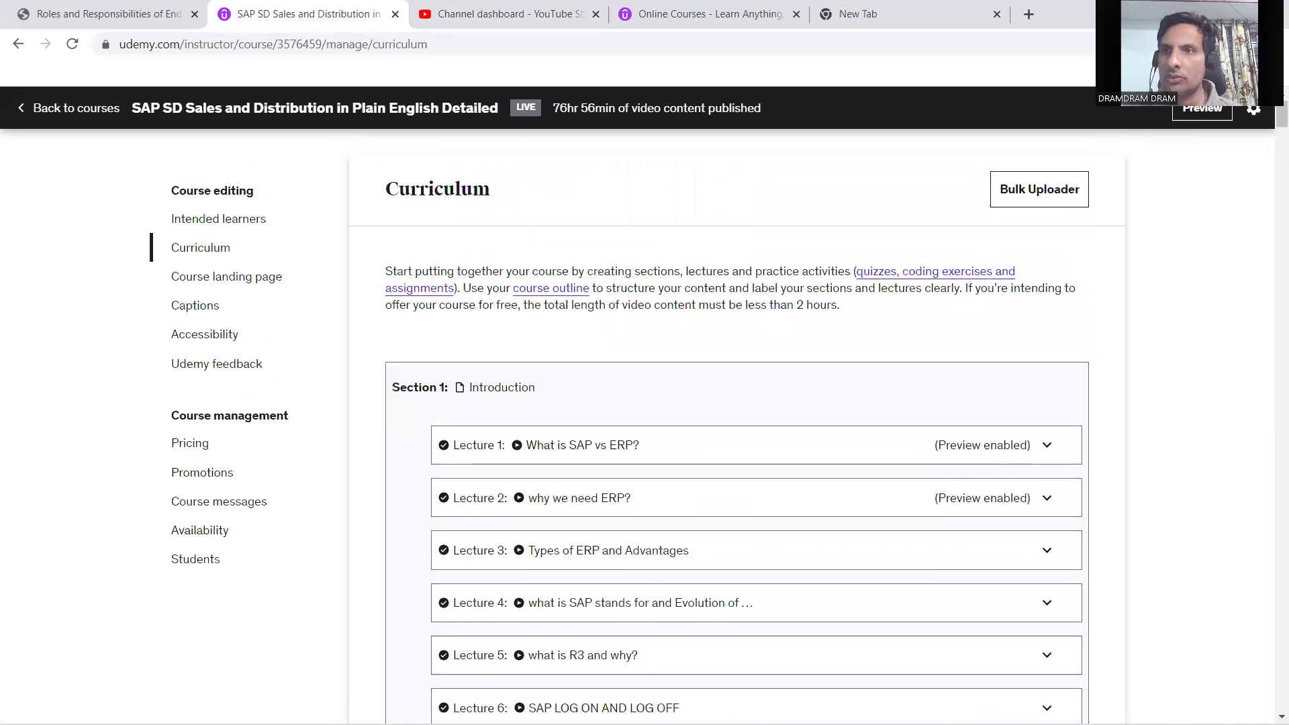